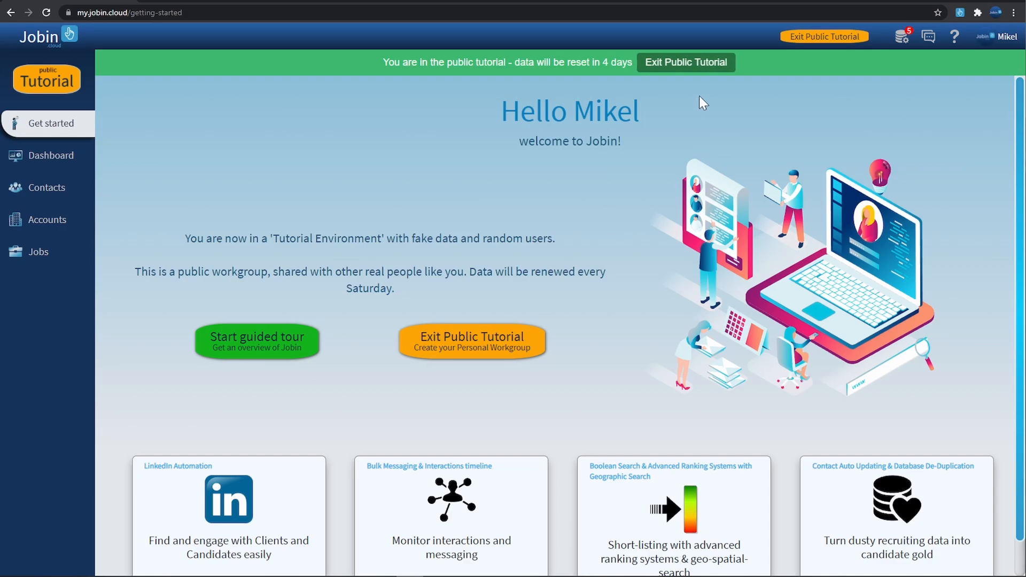
# Exit the public tutorial and create a personal private workgroup.
pyautogui.click(688, 66)
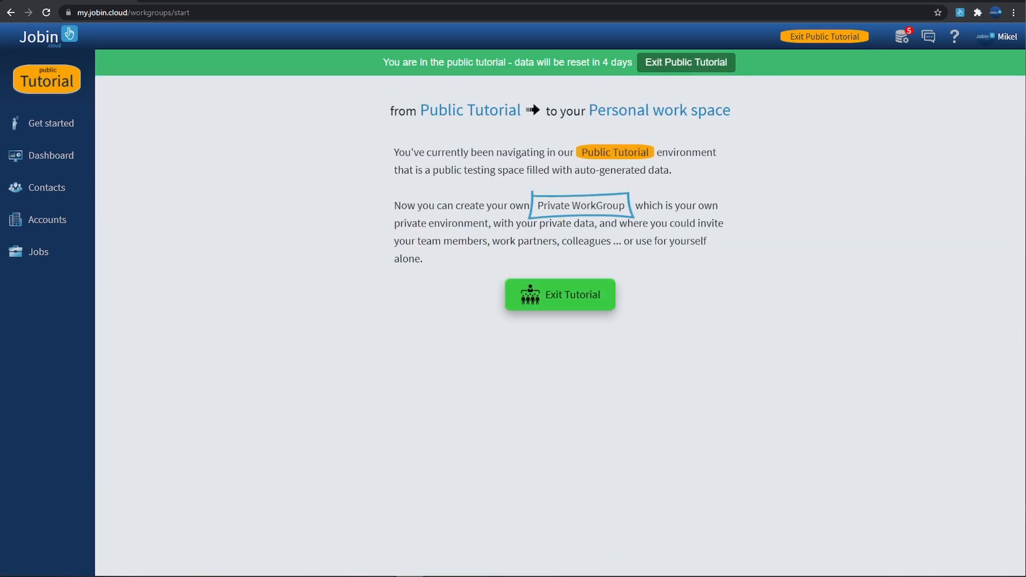
pyautogui.click(544, 302)
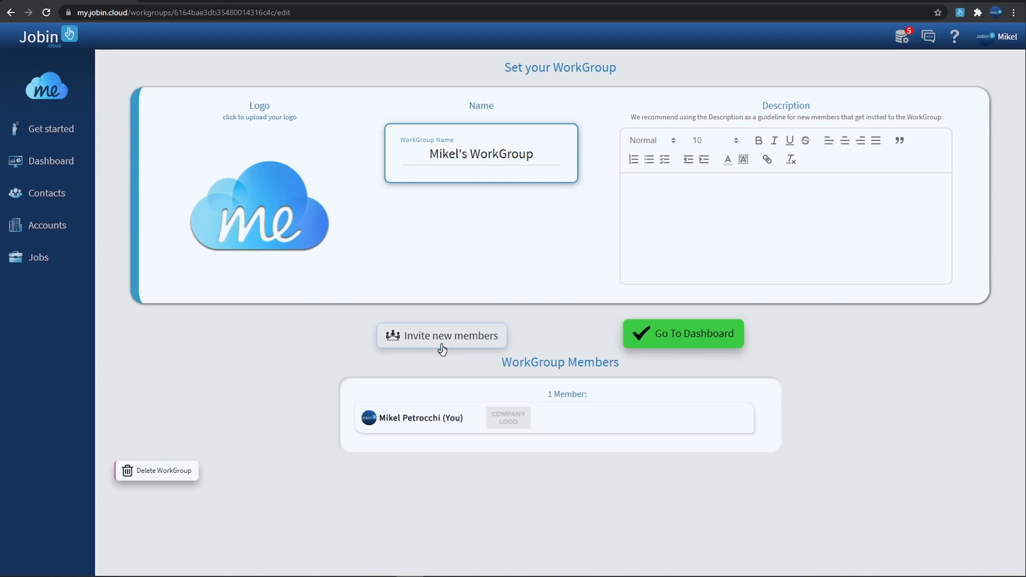
# Add a new job requisition in the workgroup with the title "Java Developer".
pyautogui.click(44, 267)
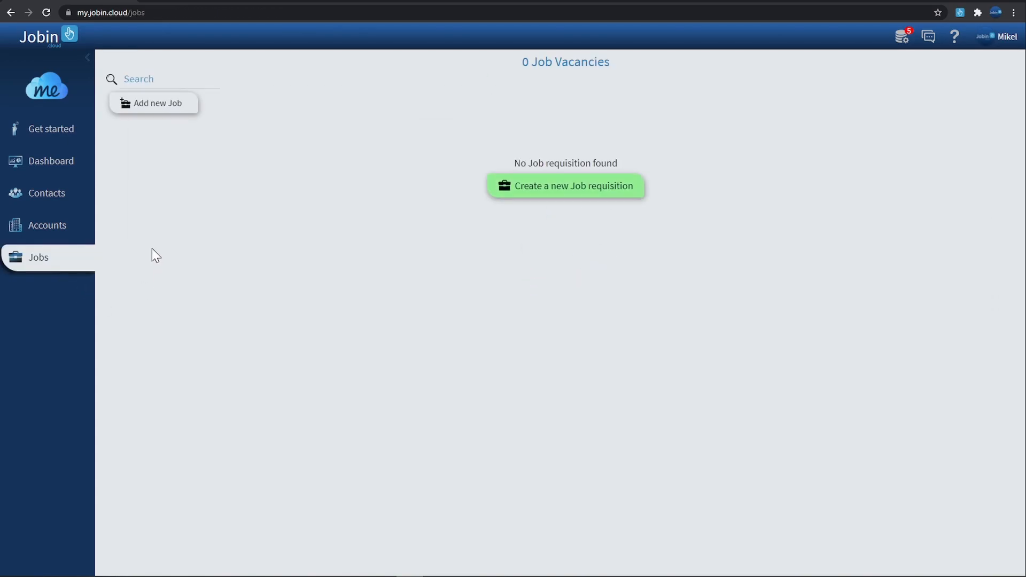
pyautogui.click(160, 104)
pyautogui.click(555, 262)
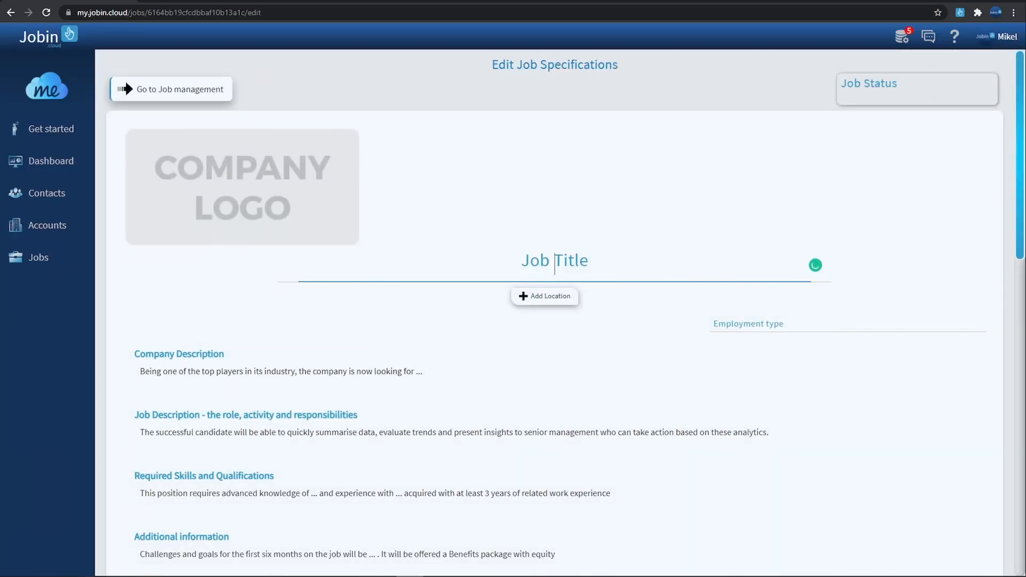
pyautogui.write('Java Developer')
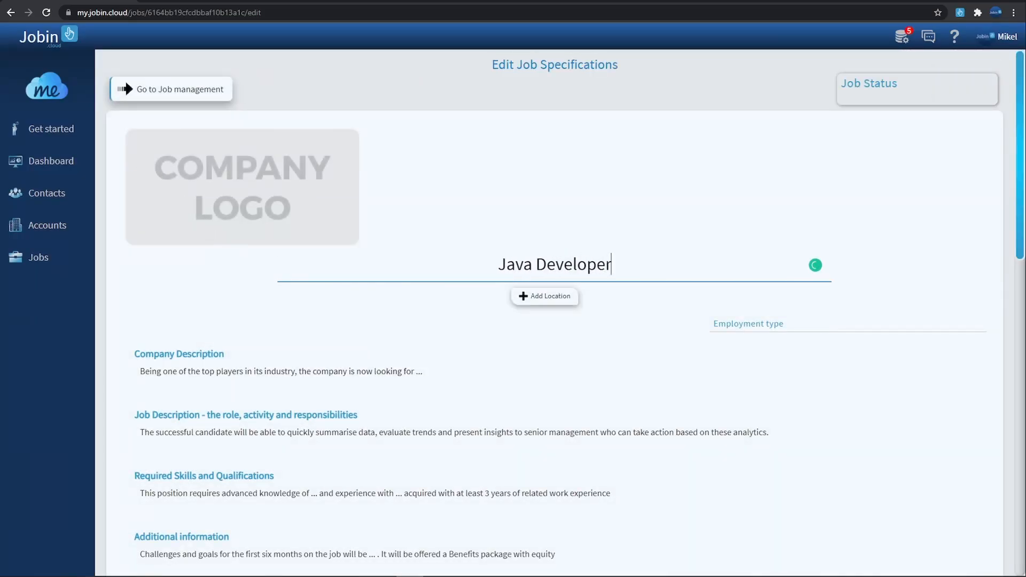
pyautogui.click(496, 217)
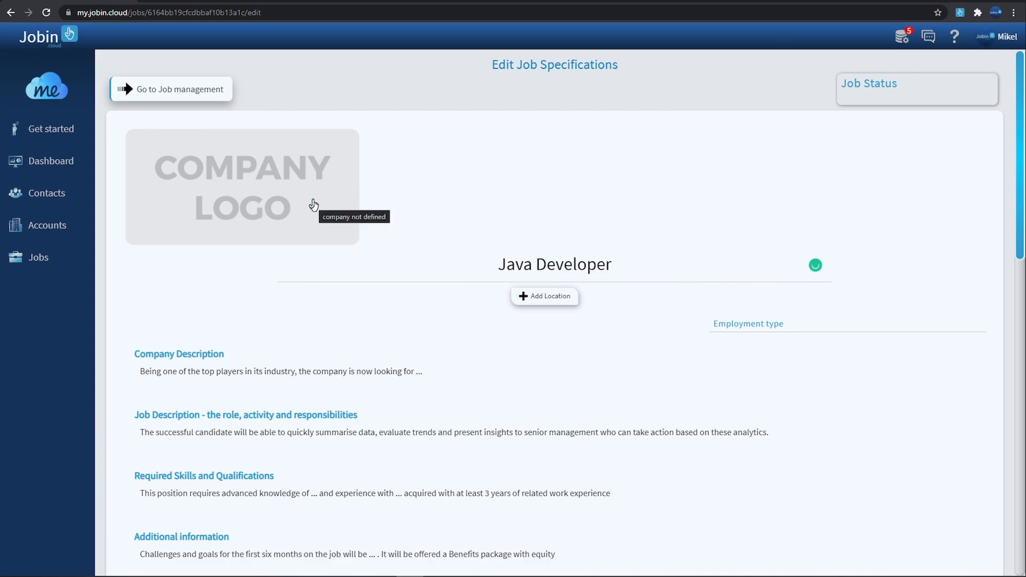
# Set Jobin.cloud as the Java Developer job's employer company and continue to the hiring process stage.
pyautogui.click(269, 220)
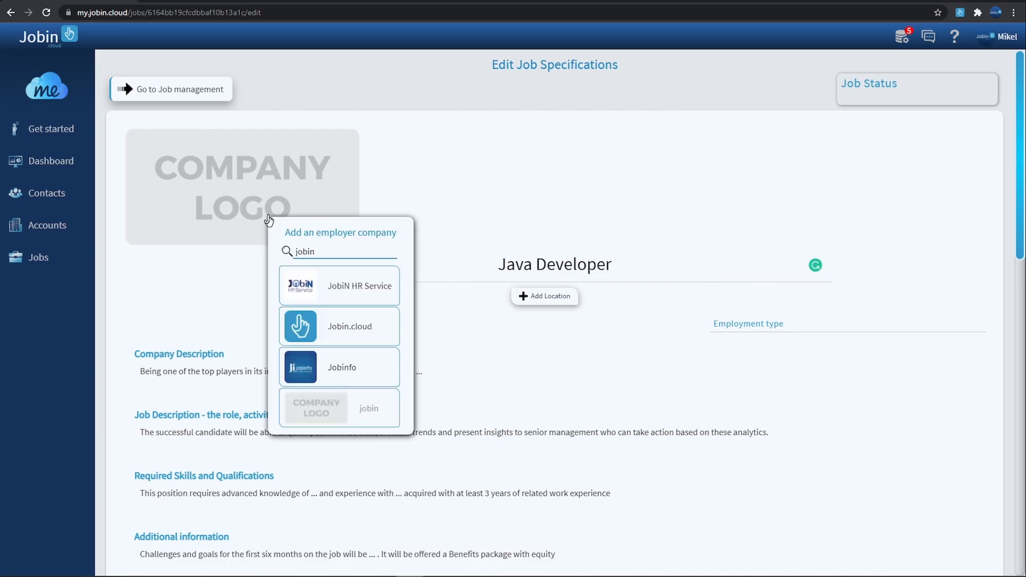
pyautogui.click(340, 320)
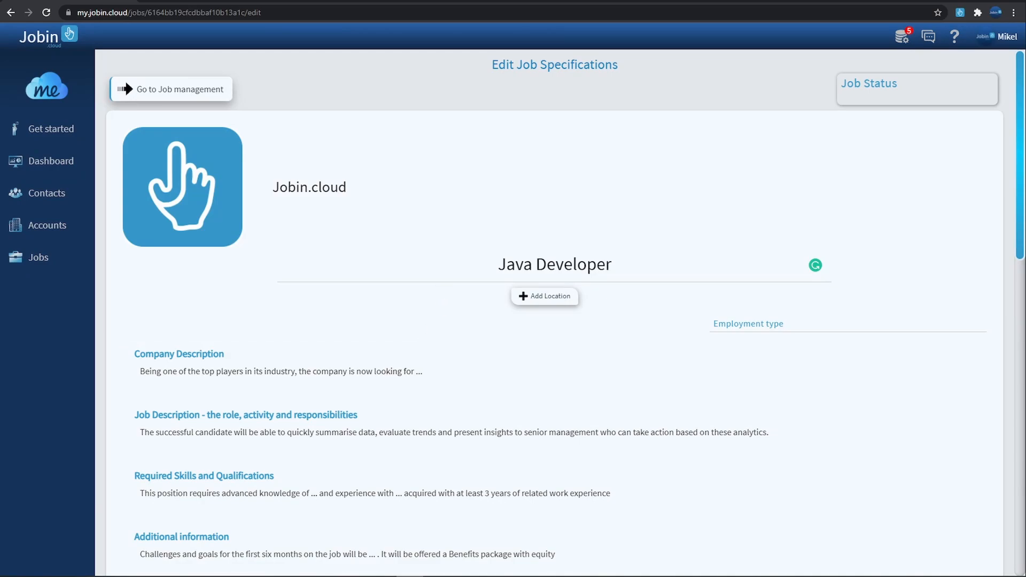
pyautogui.scroll(-5, 438, 275)
pyautogui.scroll(-10, 577, 287)
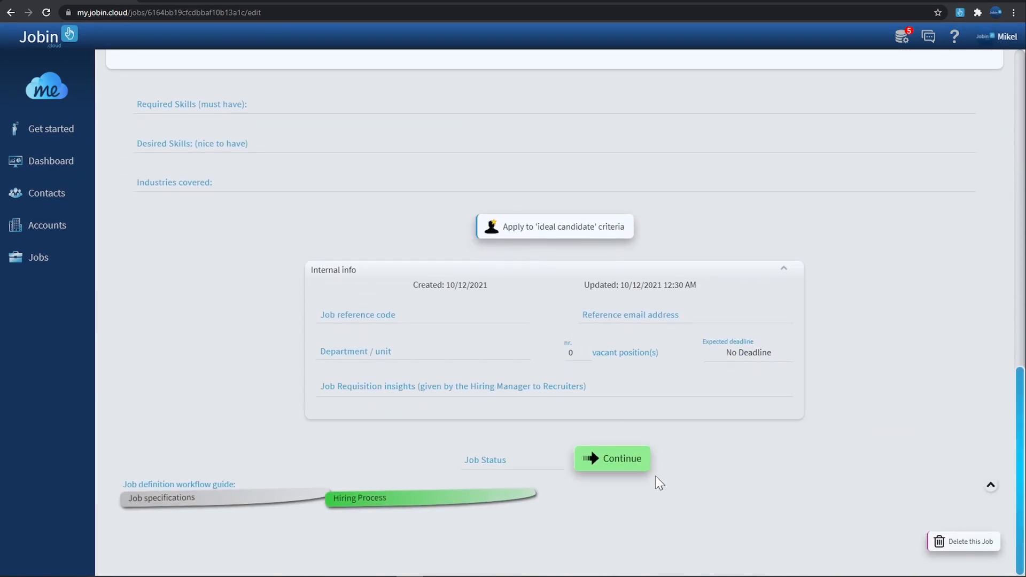
pyautogui.click(638, 464)
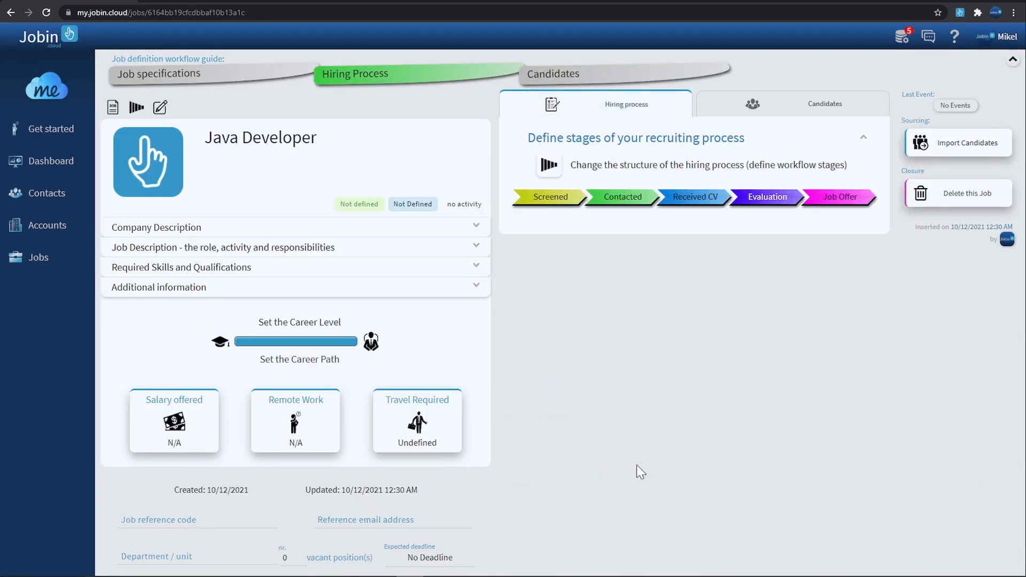
# Examine the hiring pipeline's workflow stages, the options for adding a stage, and the reasons for pipeline exit.
pyautogui.click(623, 204)
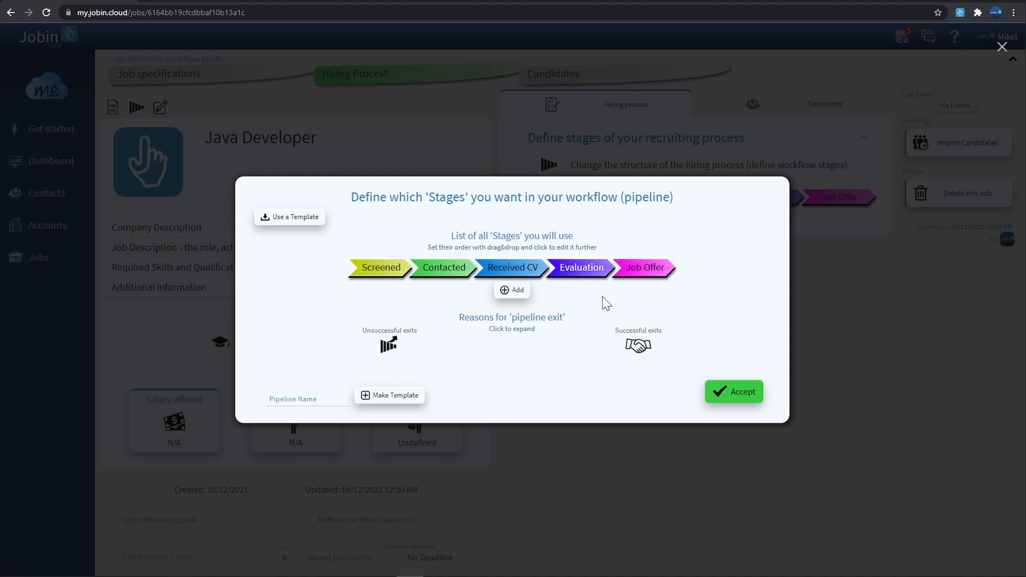
pyautogui.moveTo(586, 273)
pyautogui.mouseDown()
pyautogui.moveTo(510, 279)
pyautogui.moveTo(576, 275)
pyautogui.mouseUp()
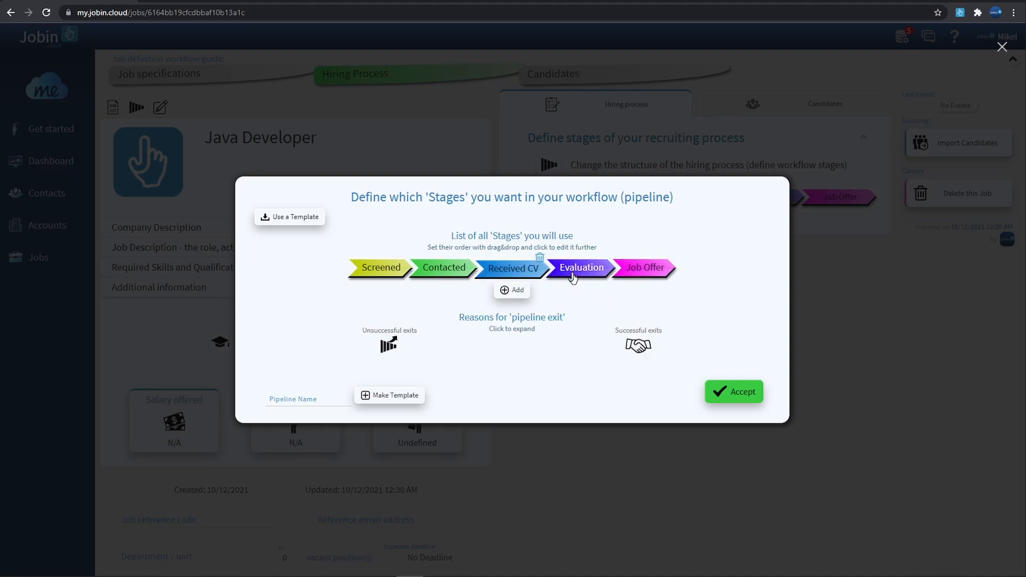
pyautogui.click(512, 289)
pyautogui.write('asd')
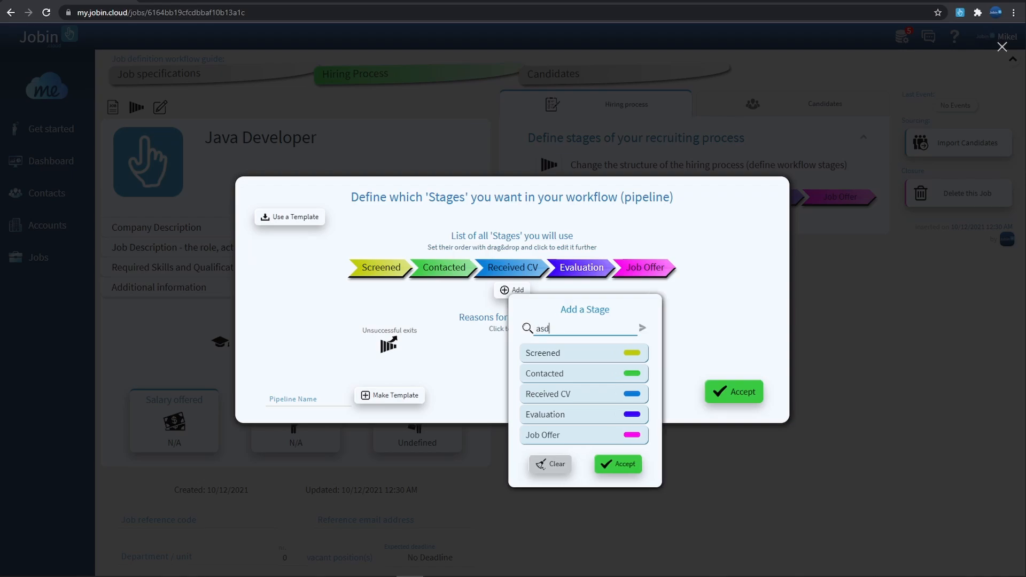
pyautogui.hotkey('ctrl', 'a')
pyautogui.press('BackSpace')
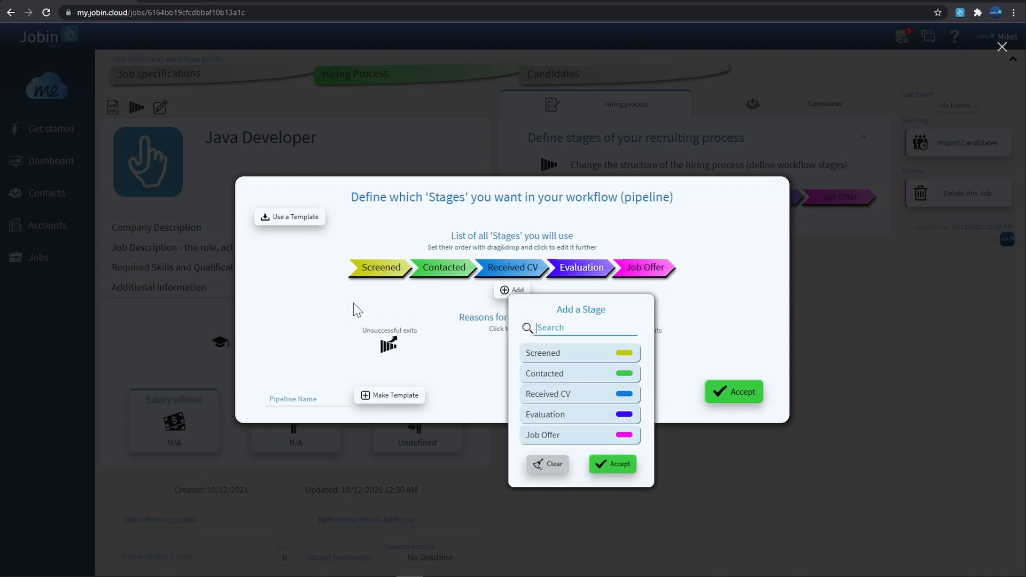
pyautogui.click(338, 306)
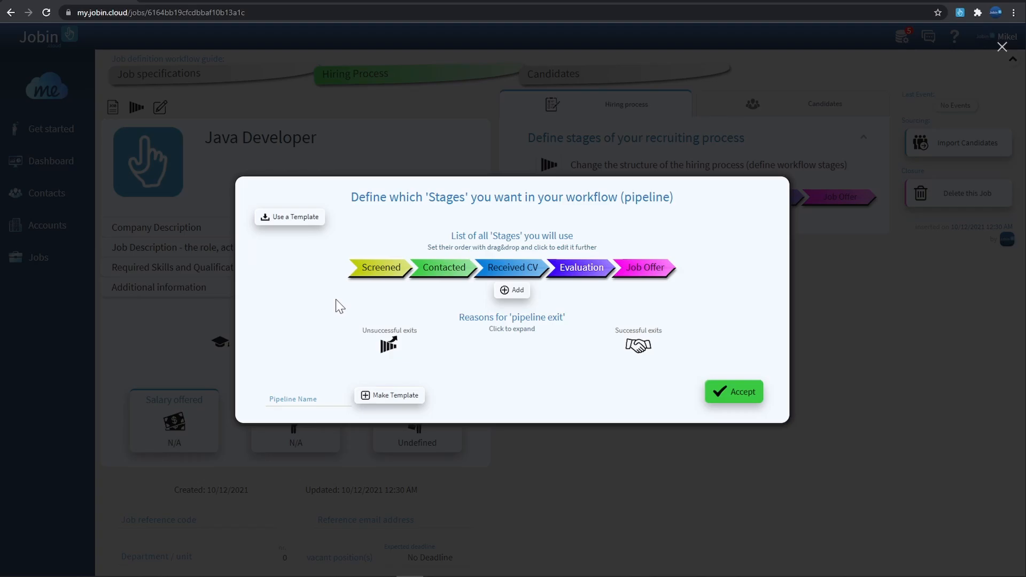
pyautogui.click(513, 360)
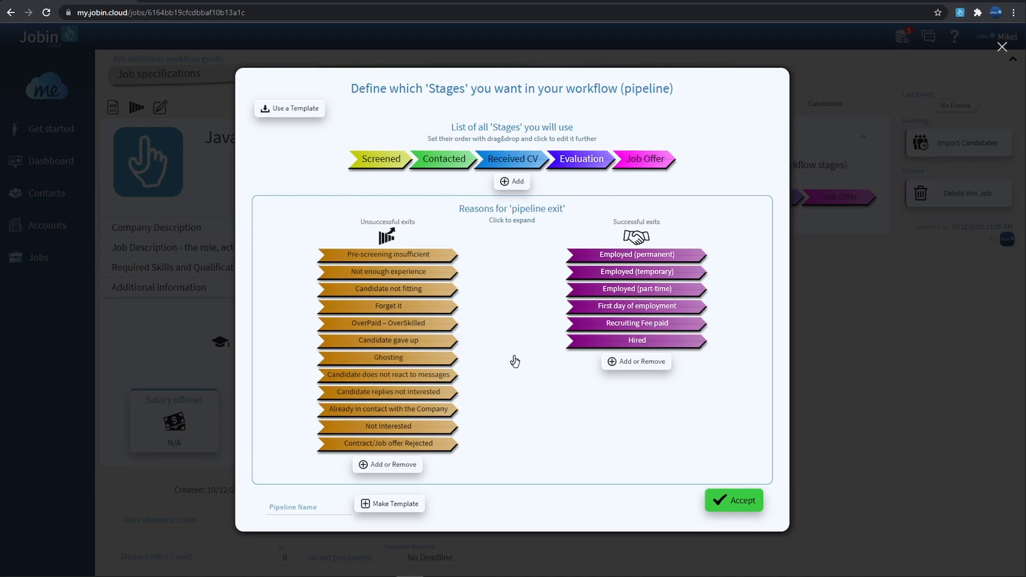
pyautogui.click(133, 309)
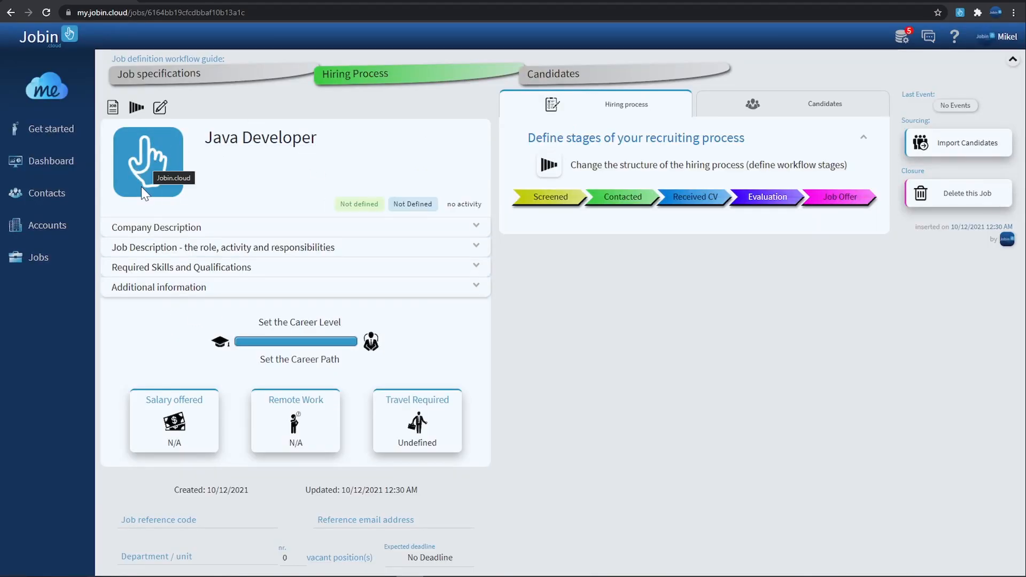
# Open the Jobin.cloud account and look over its job vacancies and contact persons.
pyautogui.click(59, 237)
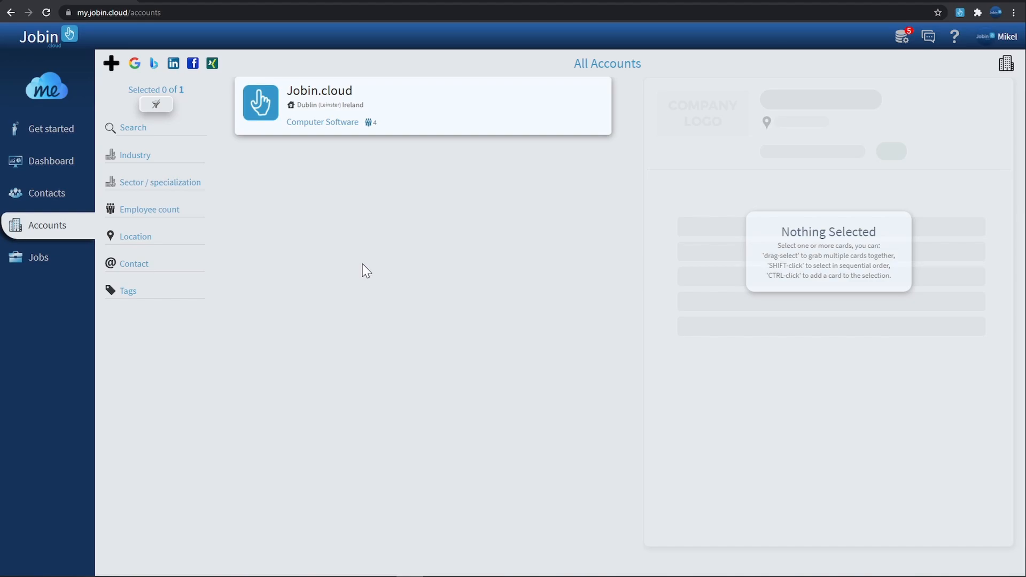
pyautogui.doubleClick(463, 120)
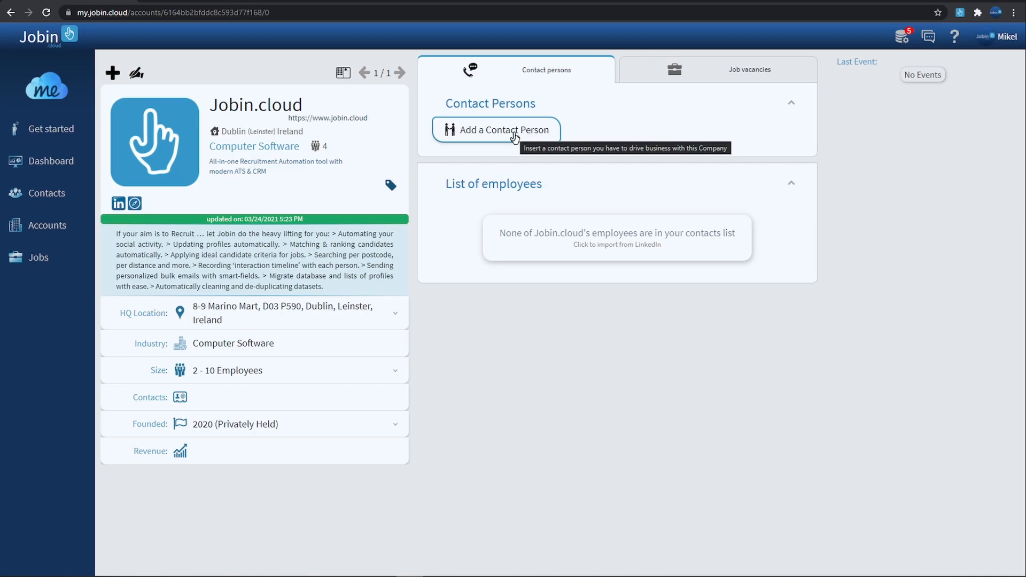
pyautogui.click(715, 81)
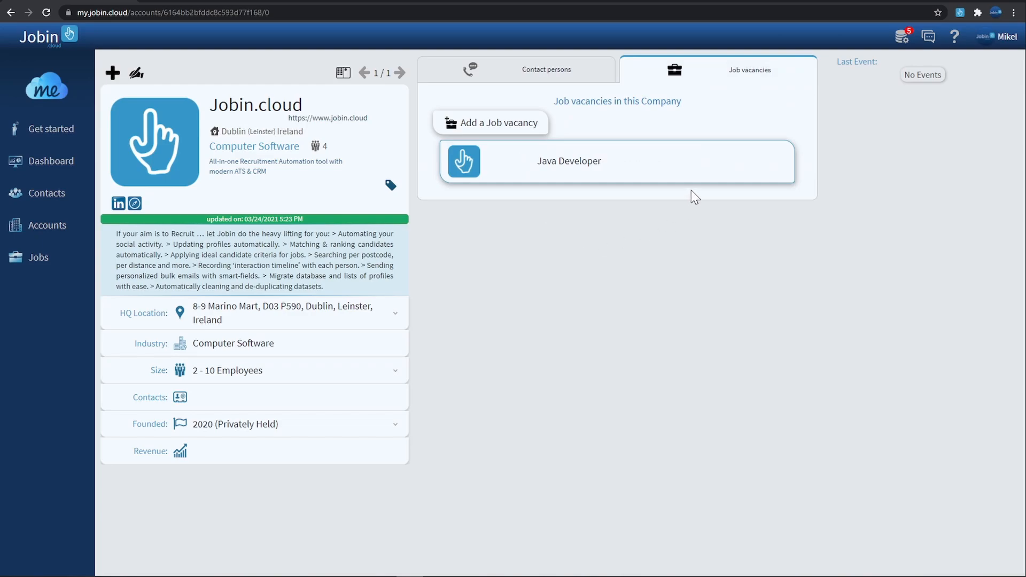
pyautogui.click(548, 71)
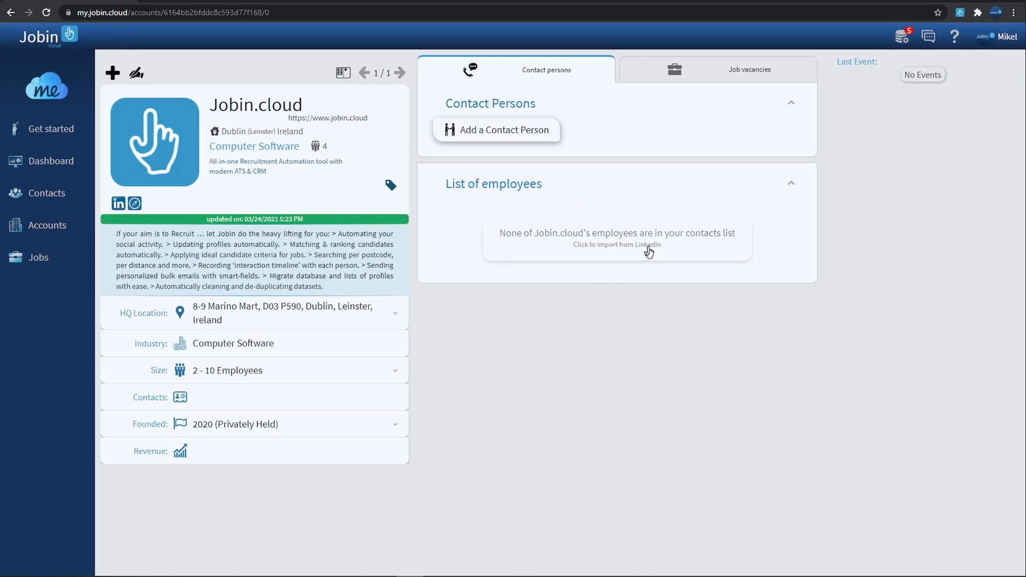
# Add Google as a new account and open its employee list on LinkedIn for importing.
pyautogui.click(111, 73)
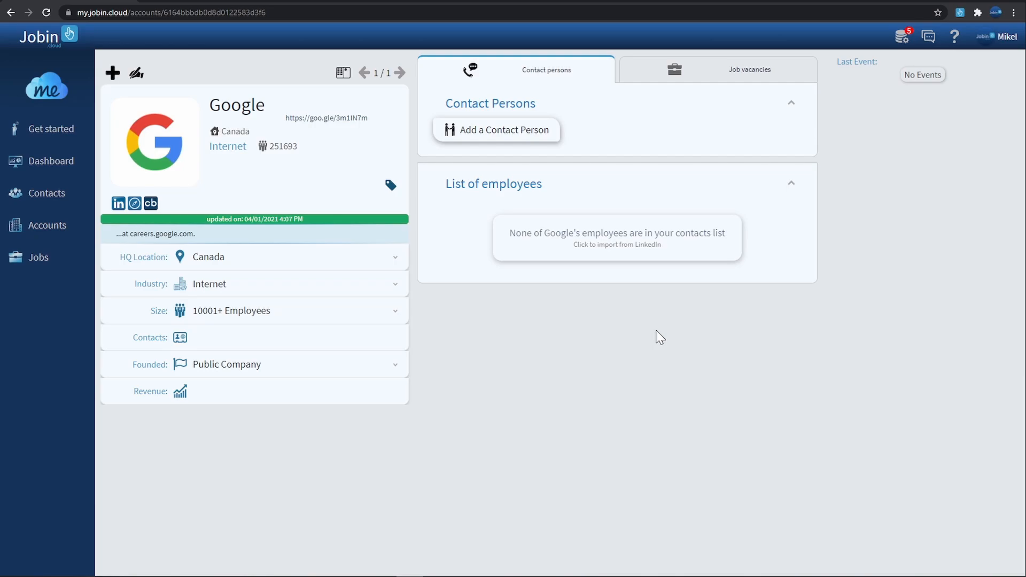
pyautogui.click(607, 247)
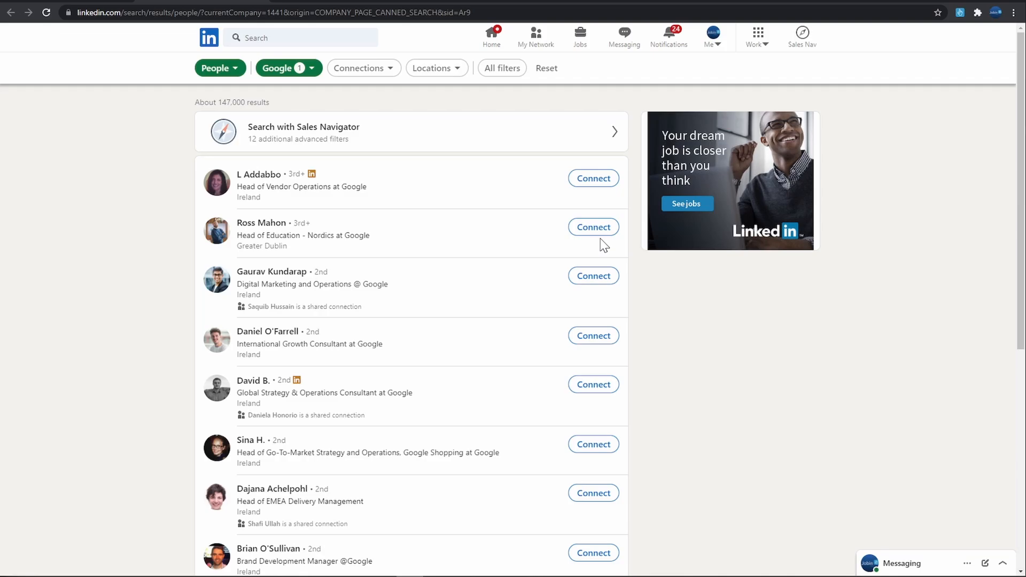
# Open the Jobin extension's bulk profile import for the LinkedIn results and assign it to the Java Developer pipeline.
pyautogui.click(961, 12)
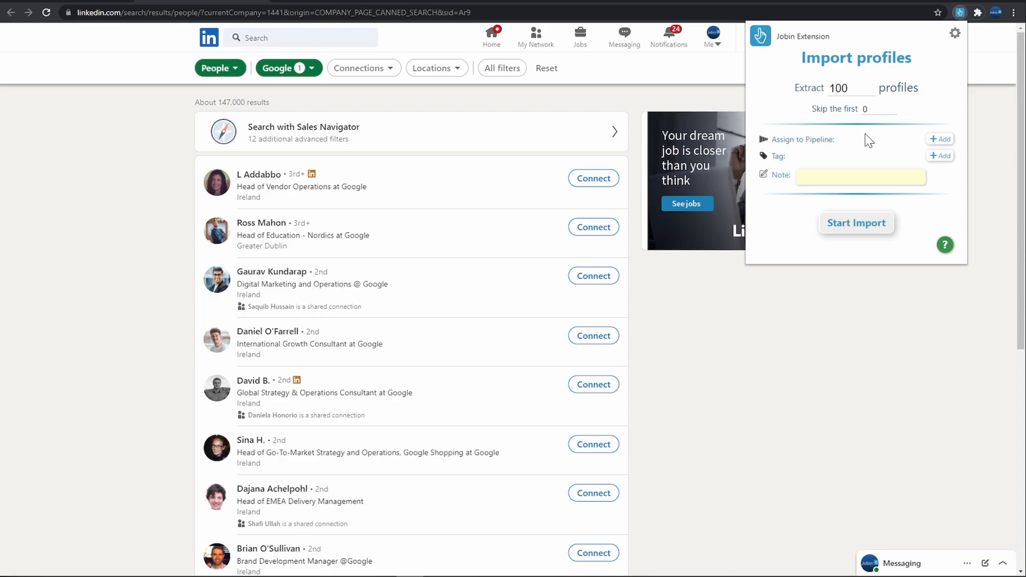
pyautogui.click(940, 139)
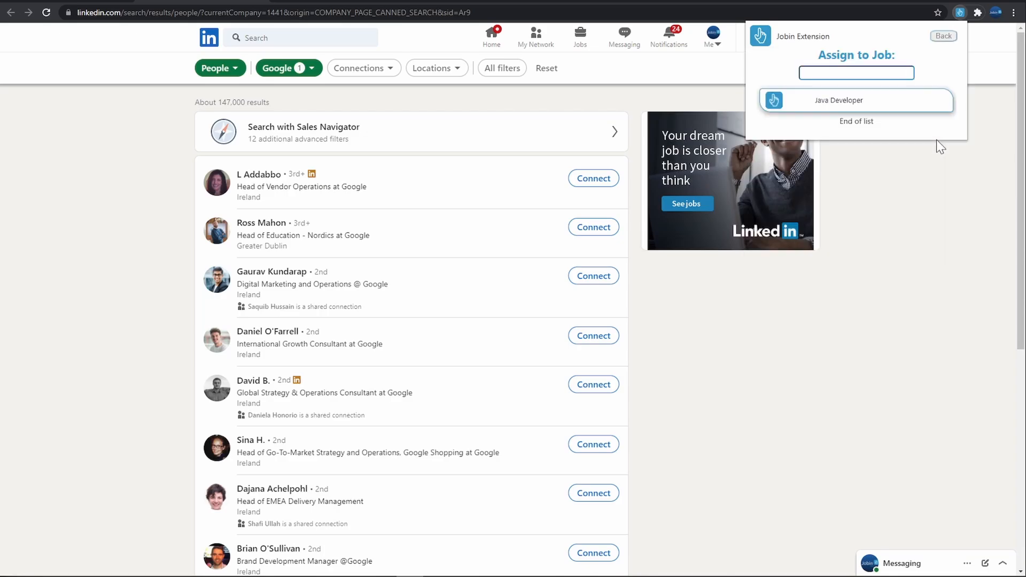
pyautogui.click(860, 107)
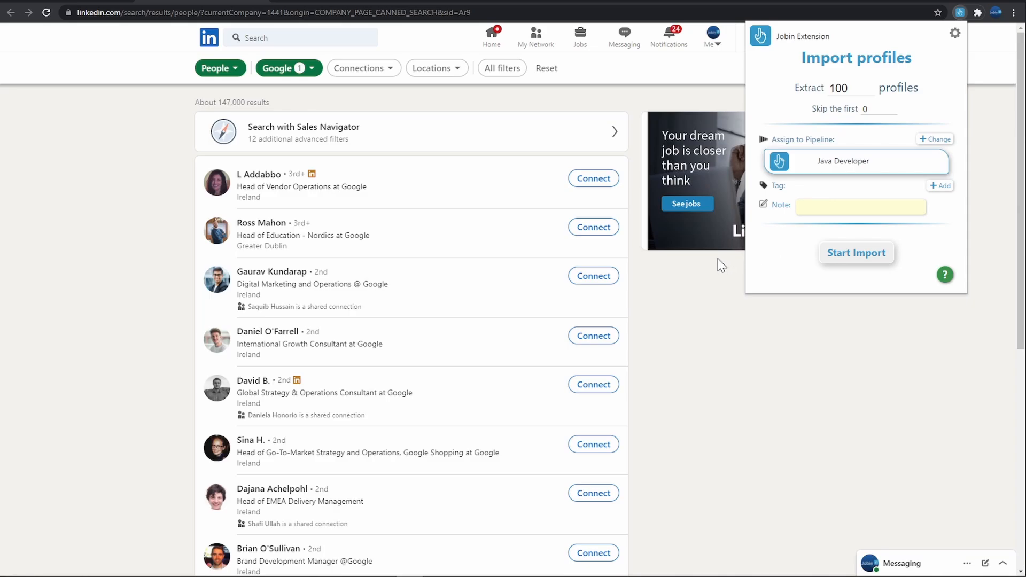
# Import the first listed Google employee's LinkedIn profile with the Jobin extension and review the full contact record in Jobin.
pyautogui.click(262, 178)
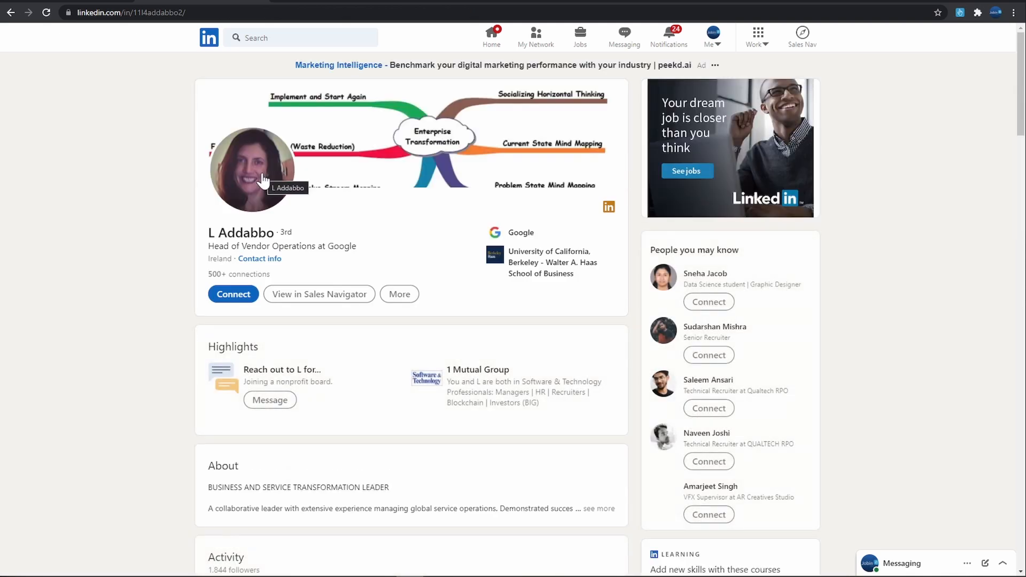
pyautogui.click(961, 12)
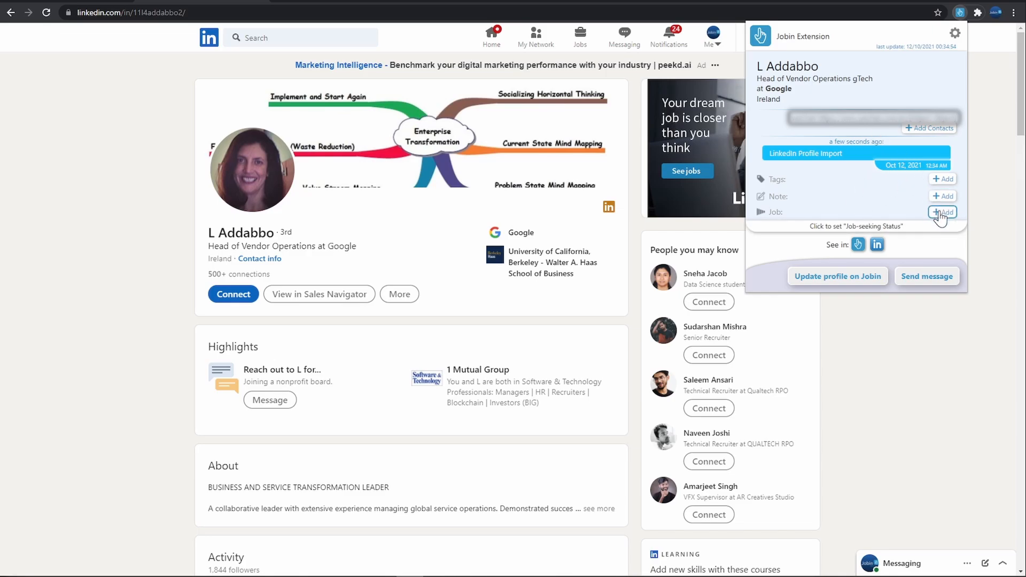
pyautogui.click(858, 245)
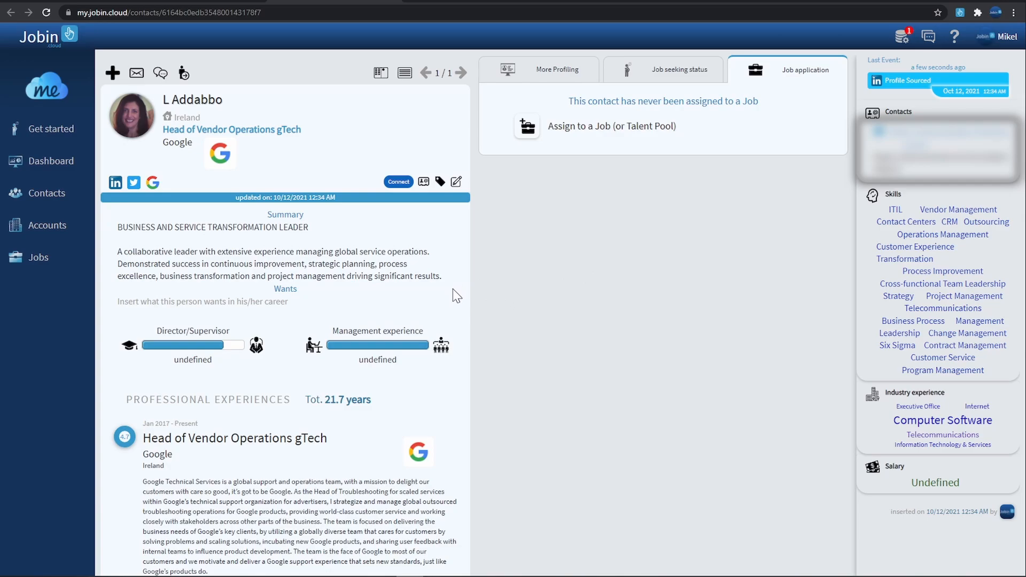
pyautogui.scroll(-15, 454, 289)
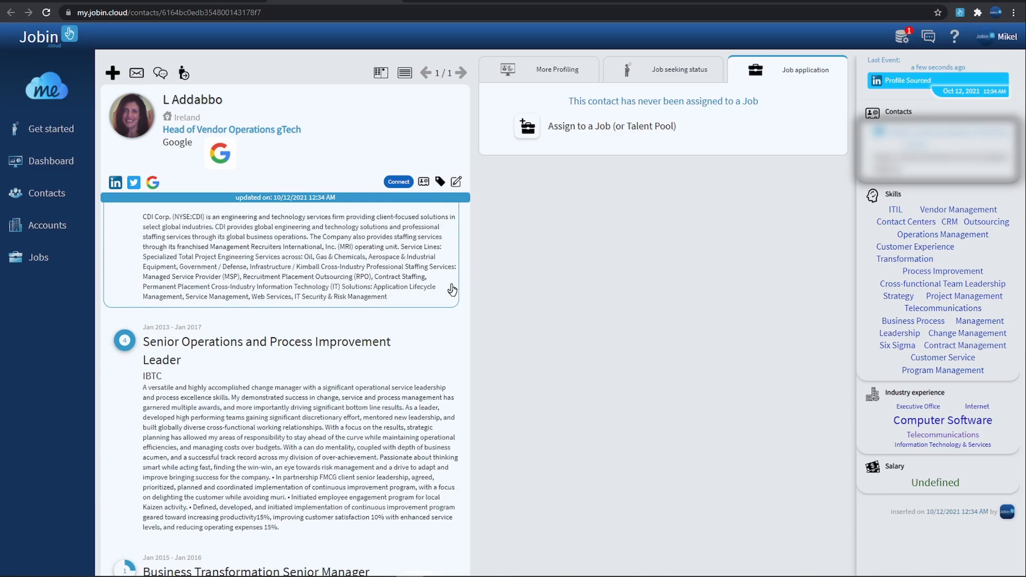
pyautogui.scroll(20, 449, 278)
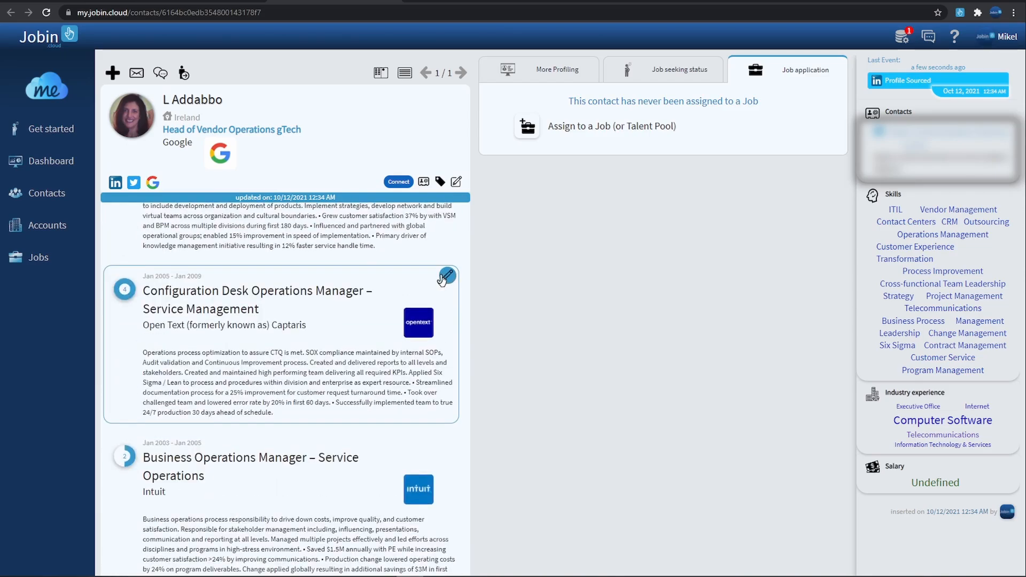
# Open the Google account and view its employees in the contacts list.
pyautogui.click(63, 226)
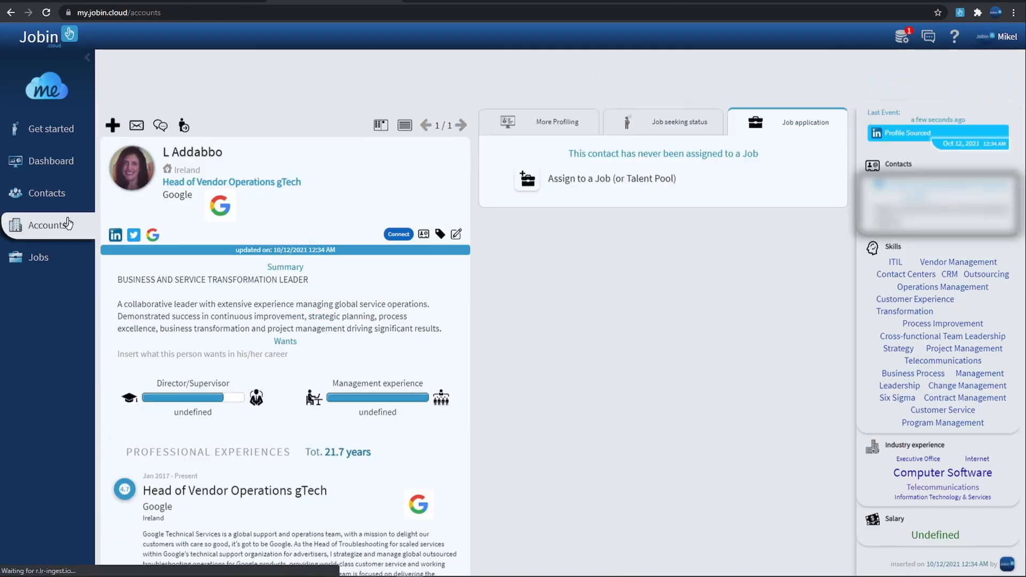
pyautogui.doubleClick(479, 113)
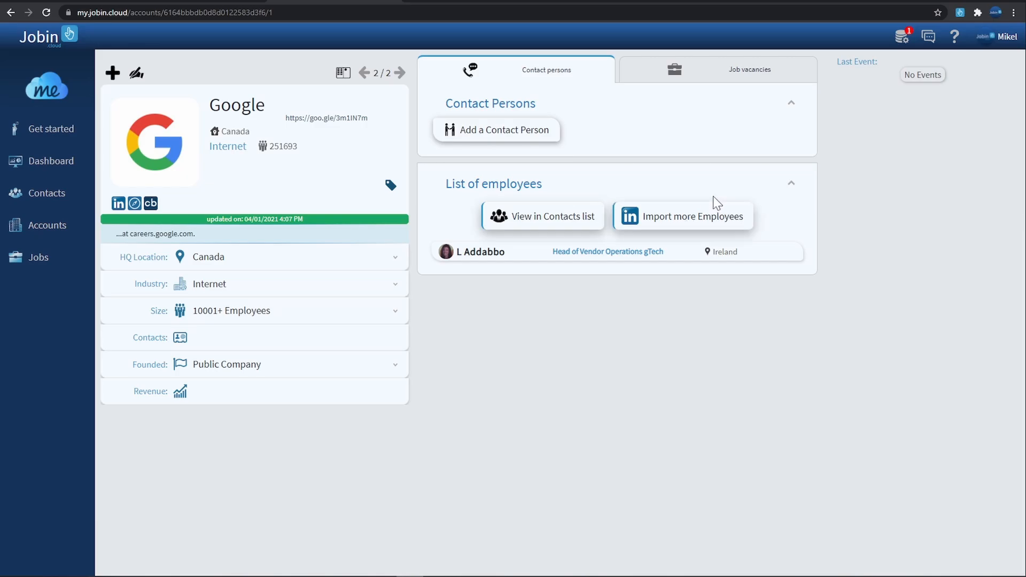
pyautogui.click(552, 225)
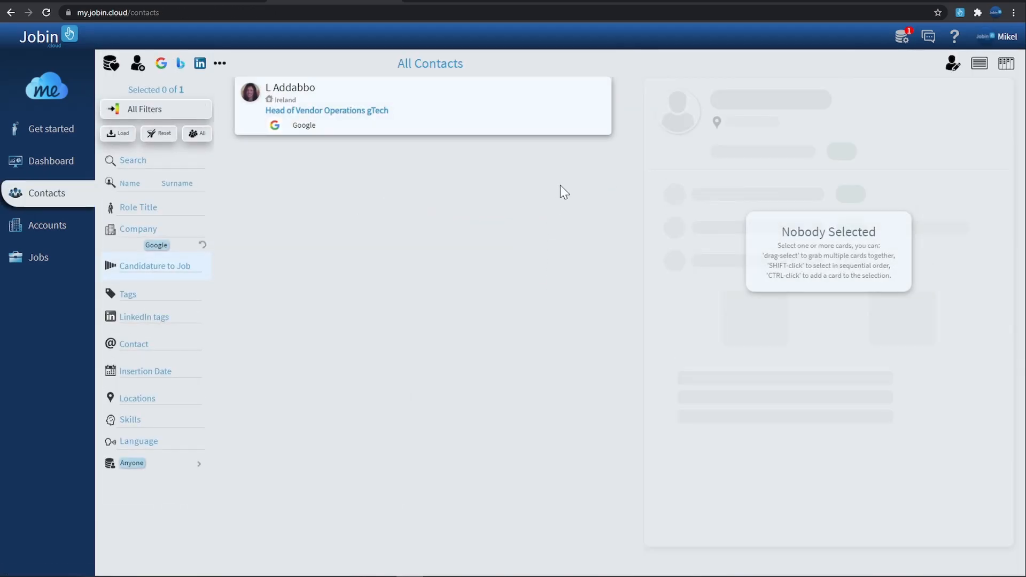
# Start a contact import from data files and load the Jobin contacts export .csv file numbered (1).
pyautogui.click(138, 72)
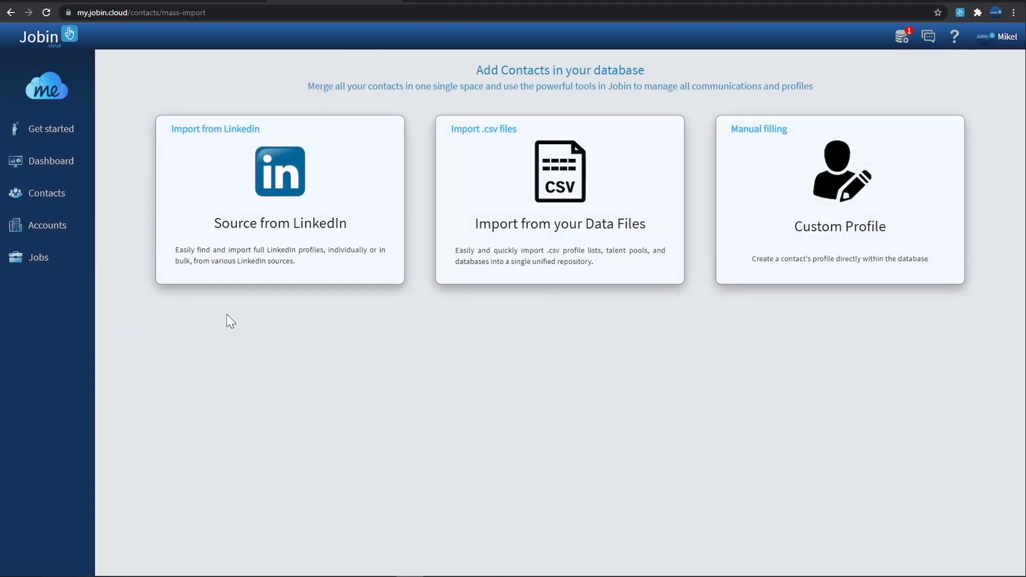
pyautogui.click(562, 244)
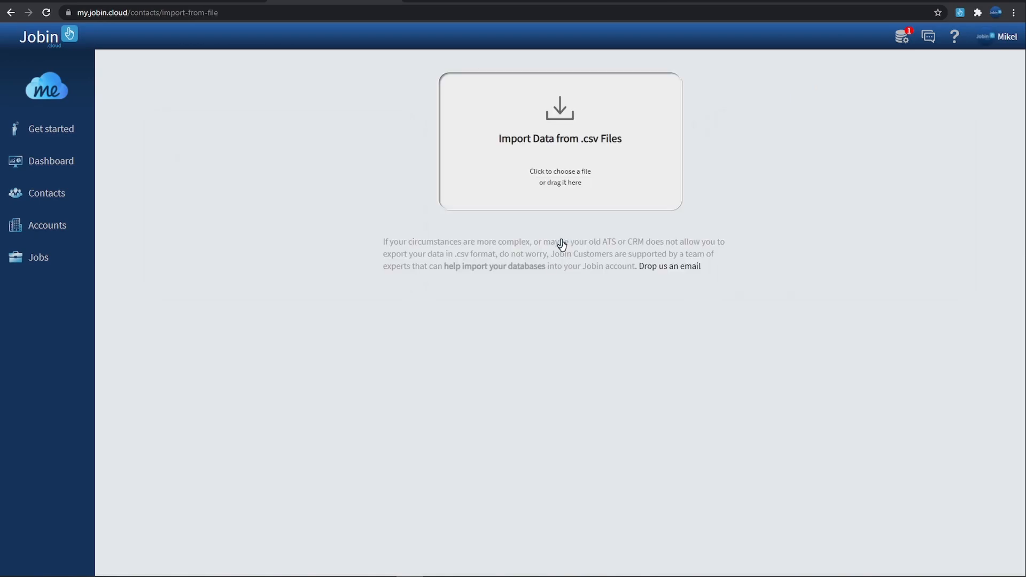
pyautogui.click(530, 172)
pyautogui.click(292, 216)
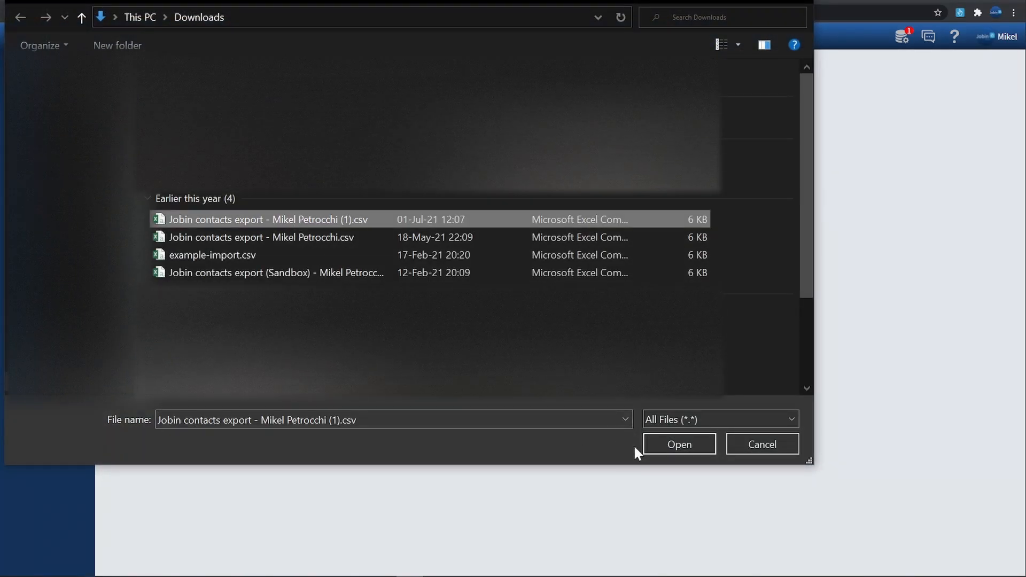
pyautogui.click(692, 444)
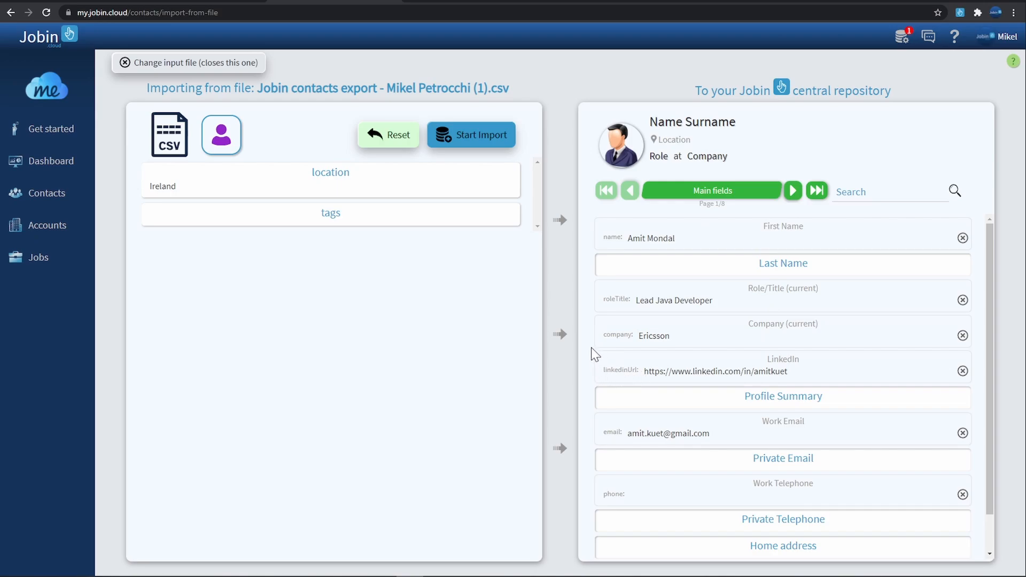
# Clear the First Name field's mapping and reassign the file's name column to it.
pyautogui.click(962, 238)
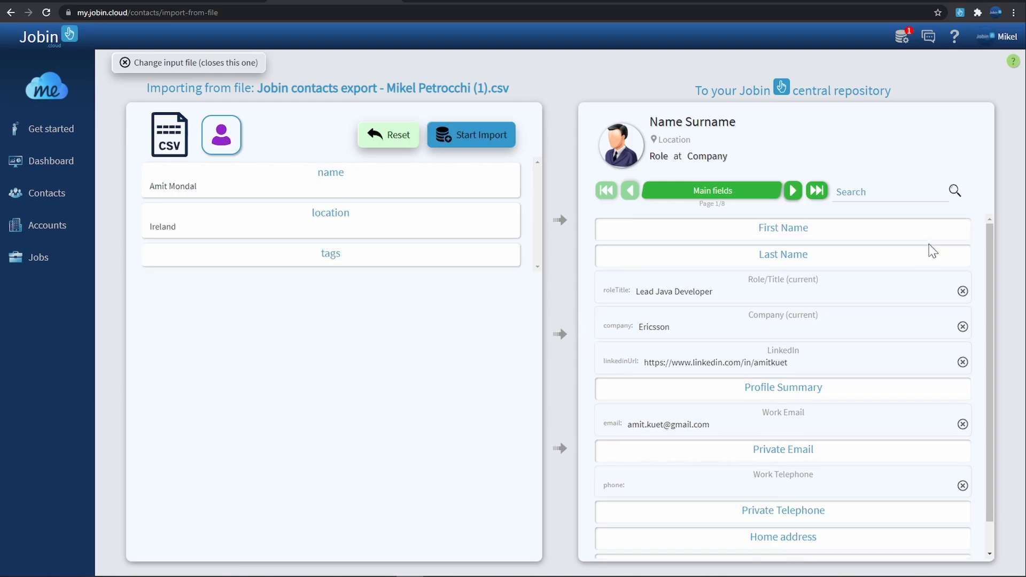
pyautogui.click(310, 174)
pyautogui.click(678, 235)
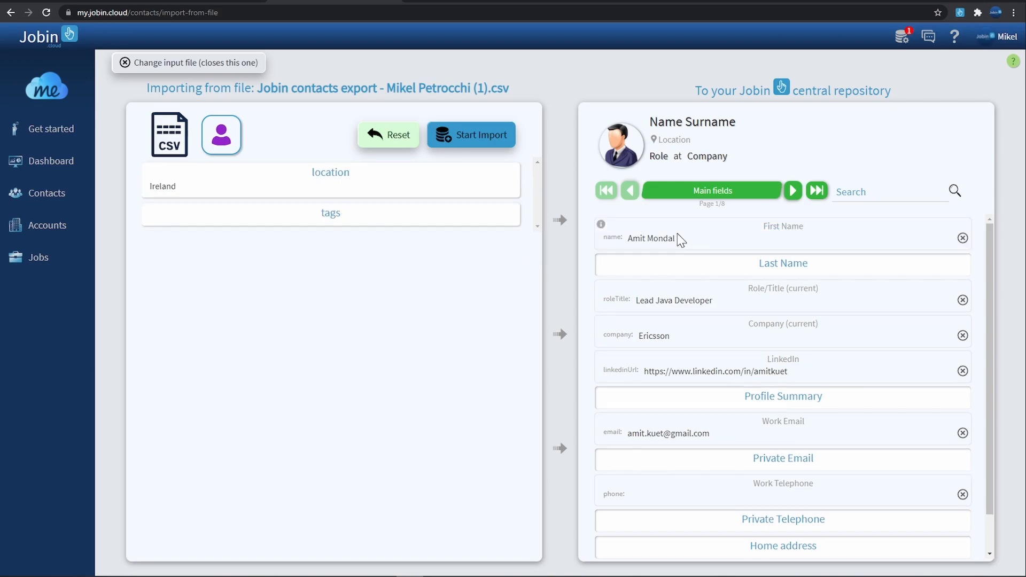
# Replace the Tag value in the custom settings with csv for all contacts and import the data.
pyautogui.click(709, 192)
pyautogui.click(708, 192)
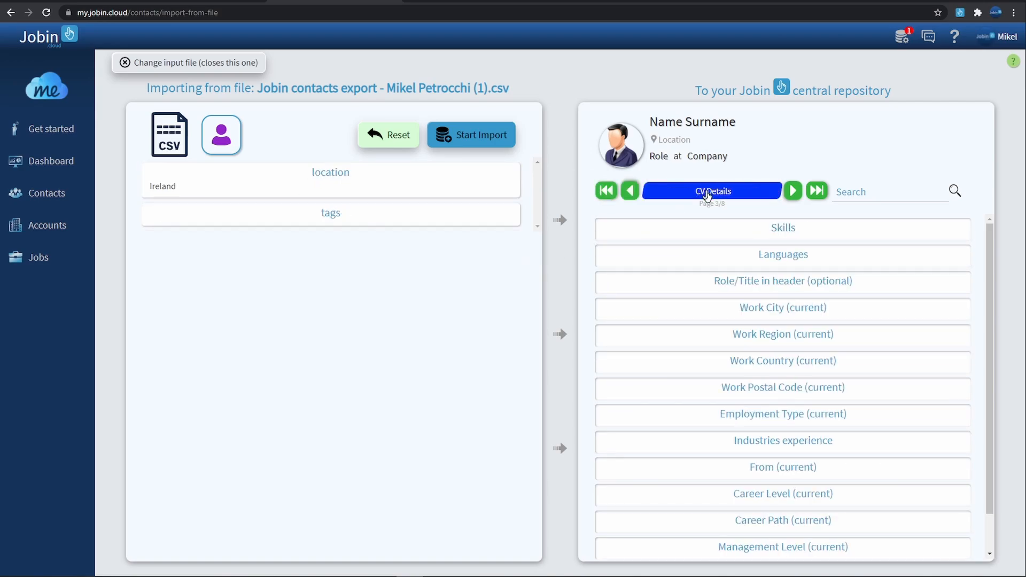
pyautogui.click(707, 193)
pyautogui.click(707, 193)
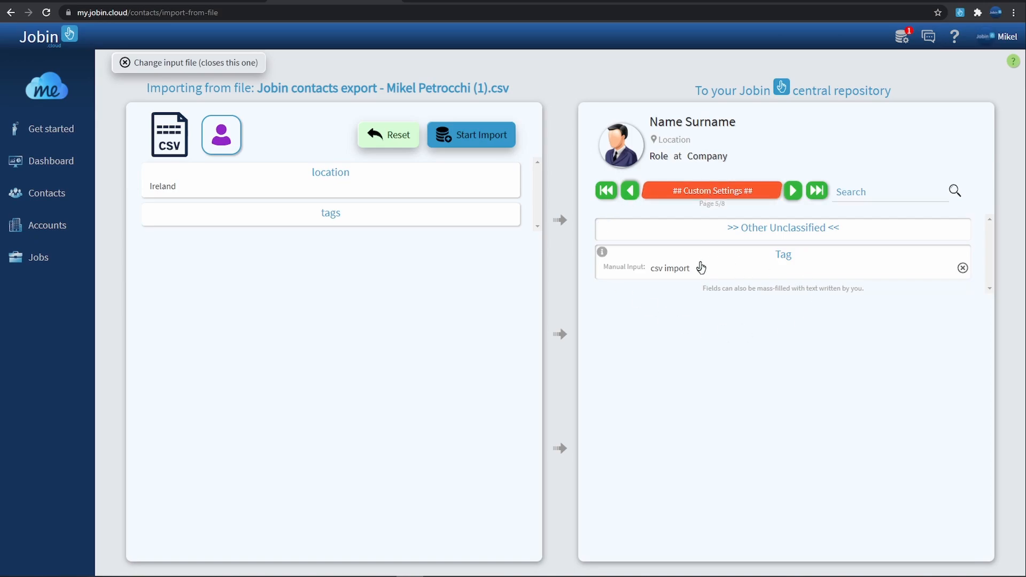
pyautogui.click(963, 267)
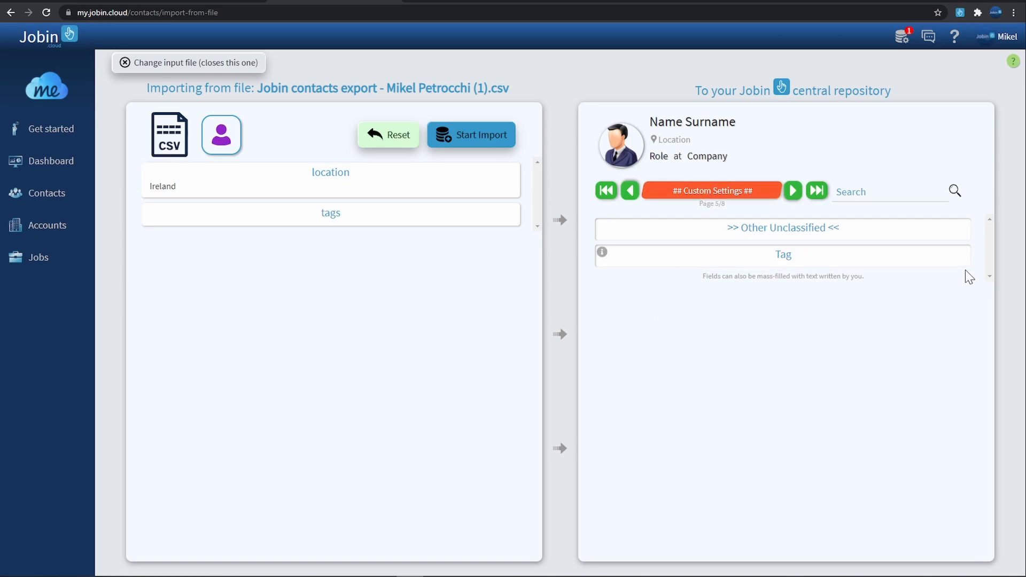
pyautogui.click(724, 268)
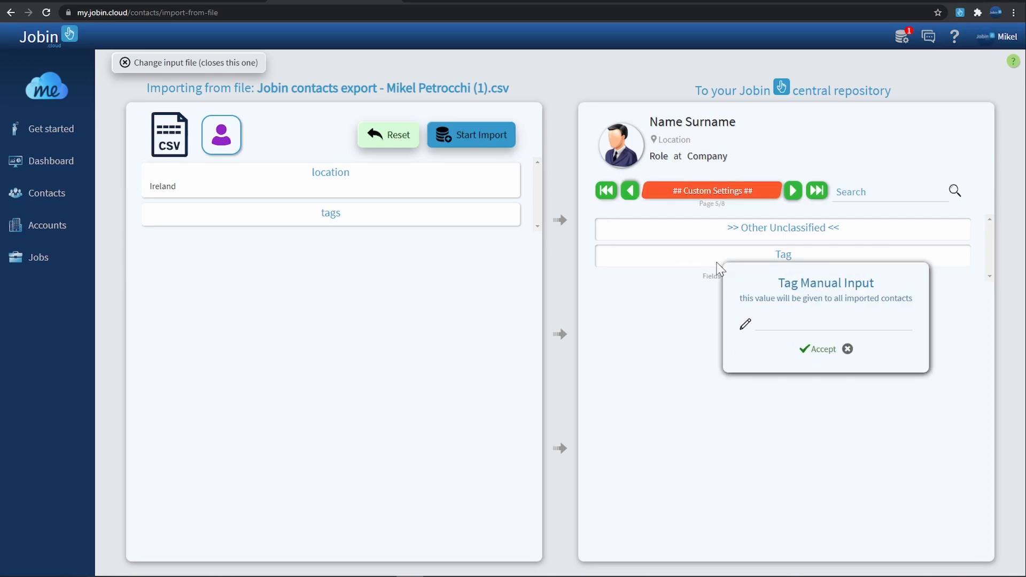
pyautogui.click(801, 323)
pyautogui.write('csv')
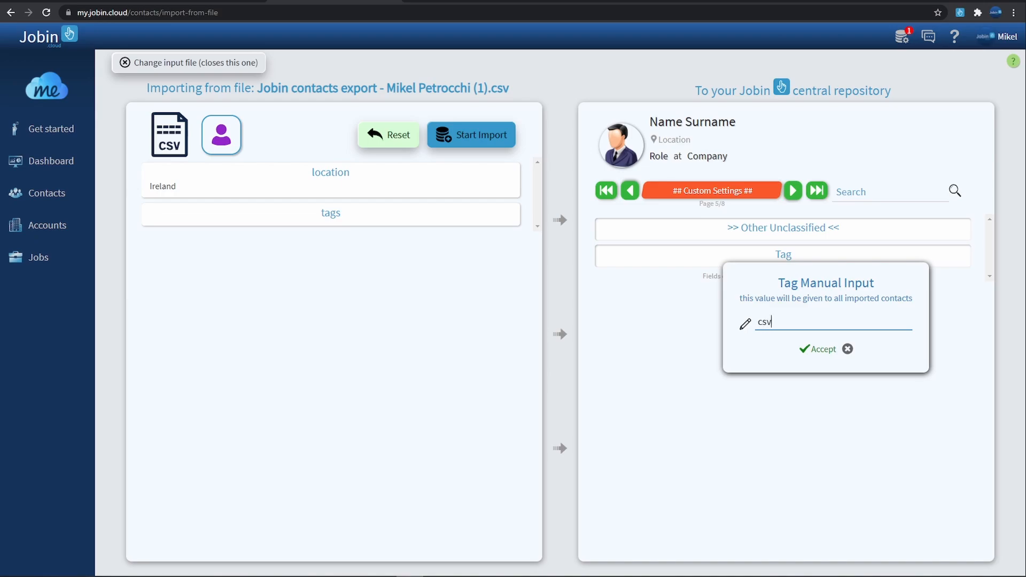
pyautogui.click(818, 349)
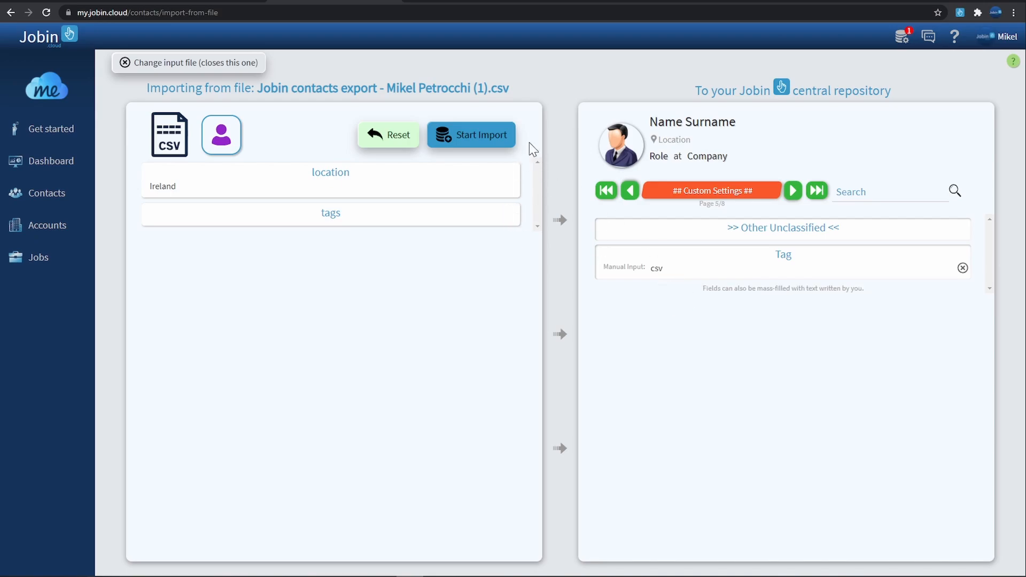
pyautogui.click(484, 136)
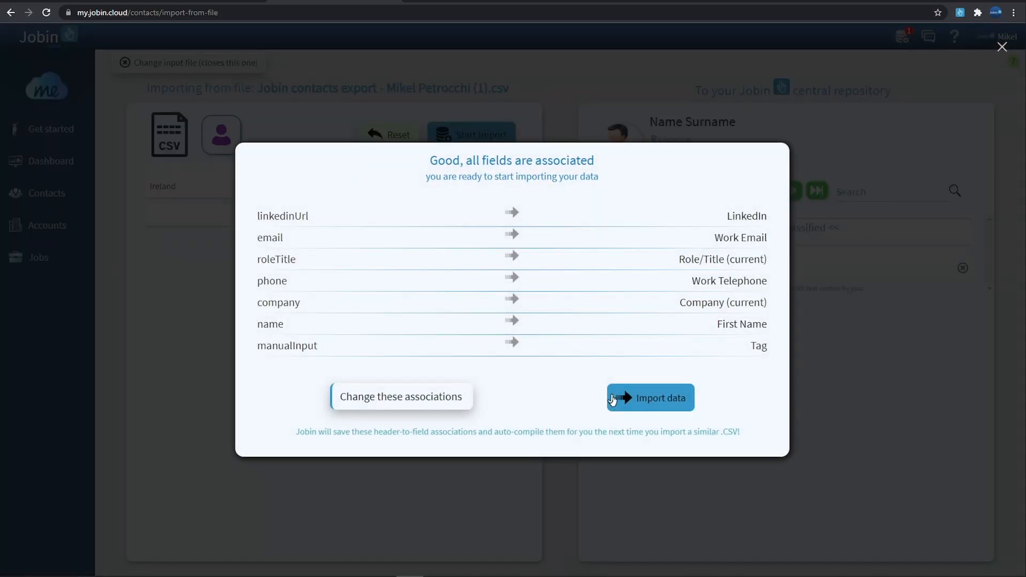
pyautogui.click(623, 398)
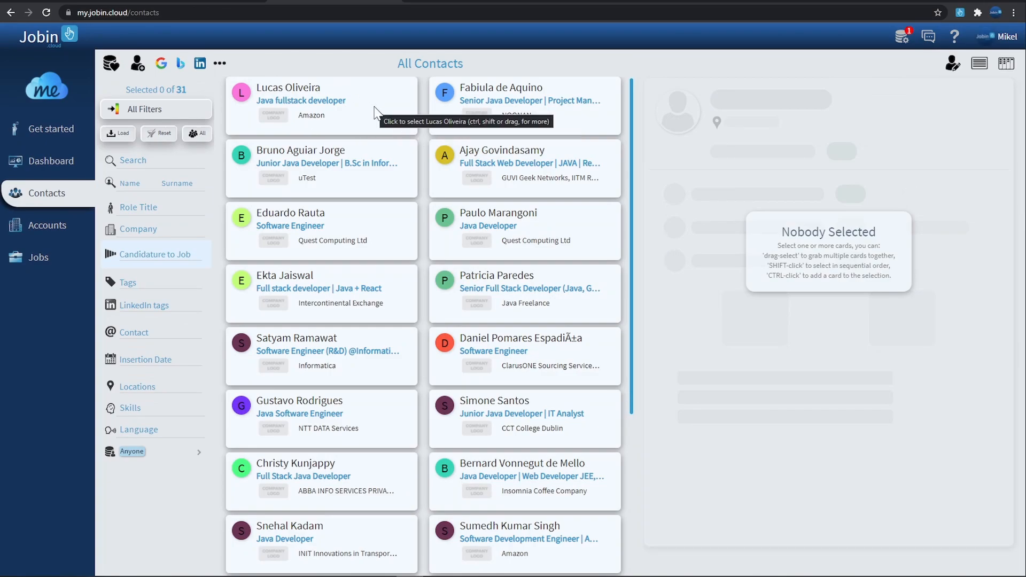
# Auto update the full profile of the Java fullstack developer at Amazon and review the experience and skills.
pyautogui.doubleClick(376, 112)
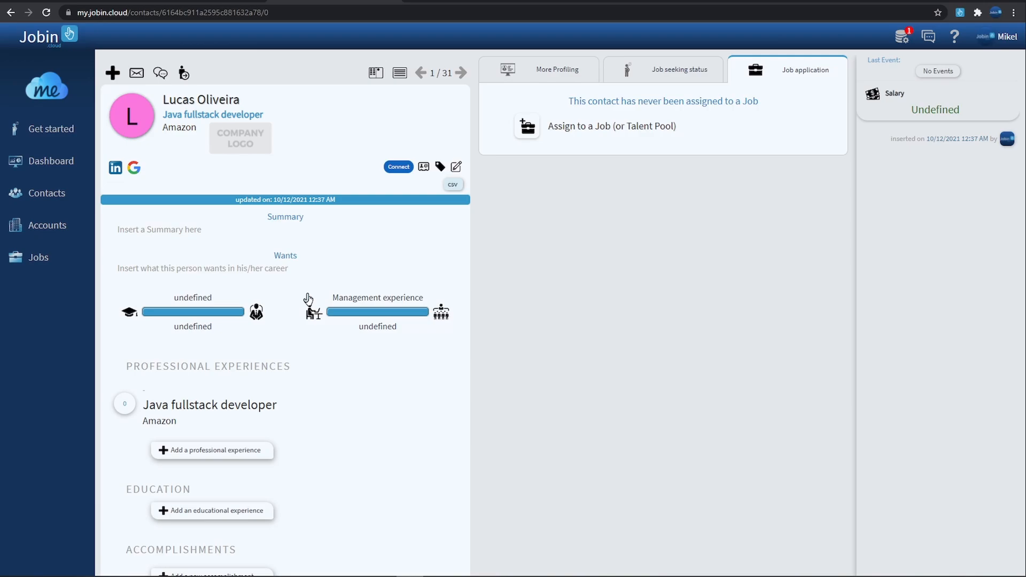
pyautogui.click(287, 201)
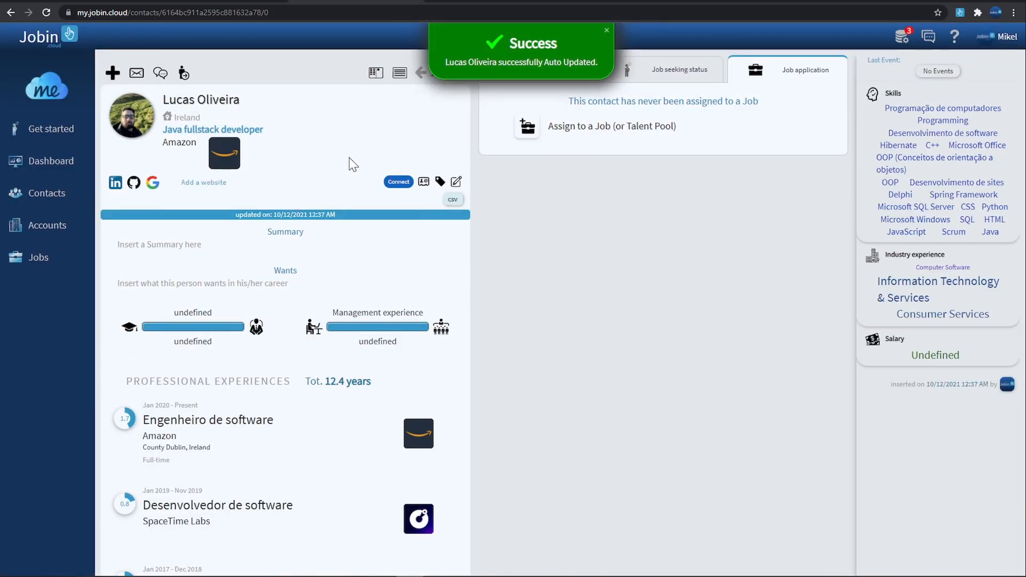
pyautogui.scroll(-10, 467, 322)
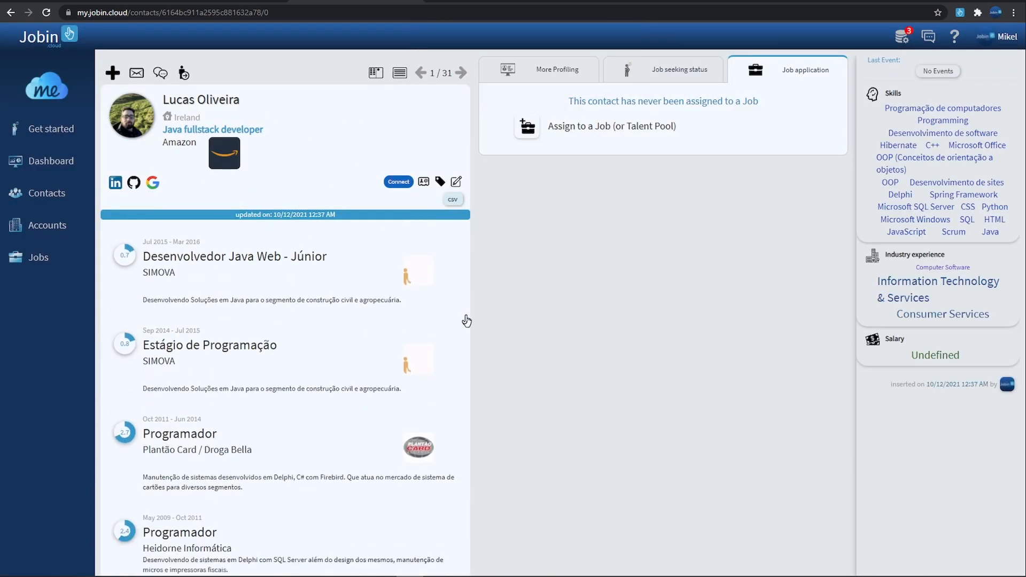
pyautogui.scroll(-15, 467, 321)
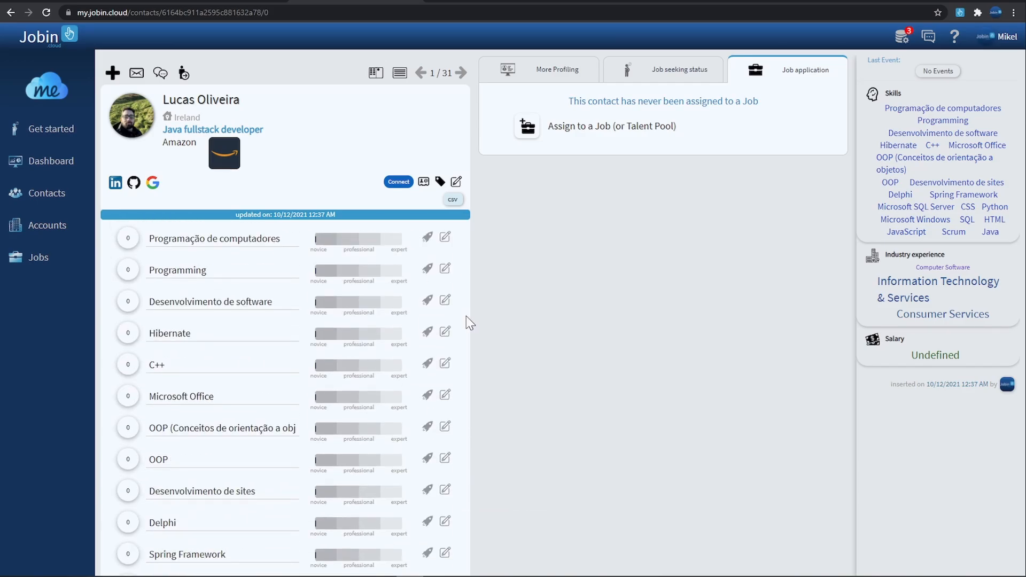
pyautogui.scroll(15, 465, 316)
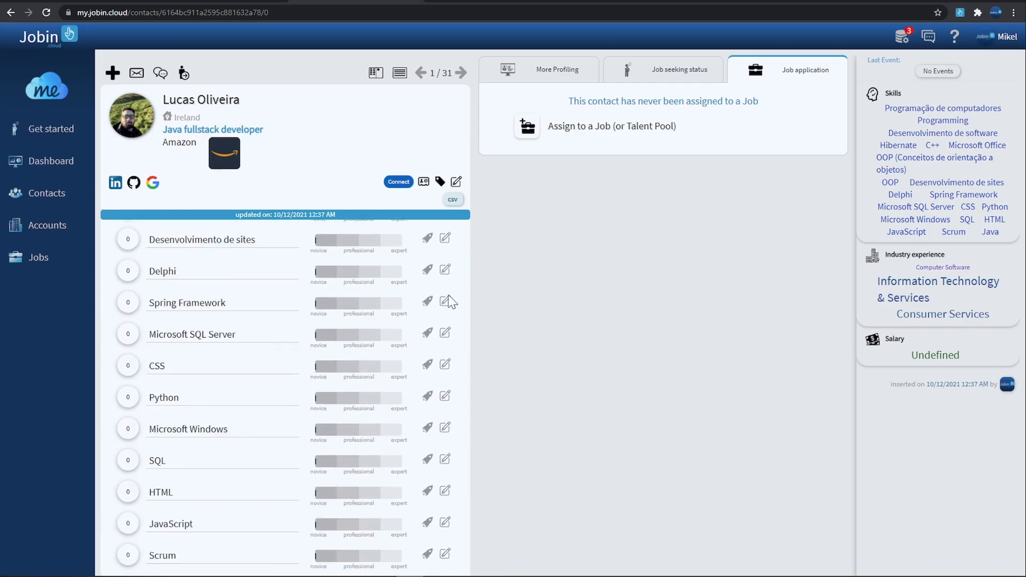
# Select all contacts from the NOONAN Senior Java Developer through the Ericsson Lead Java Developer and auto update them in bulk.
pyautogui.click(51, 198)
pyautogui.click(449, 124)
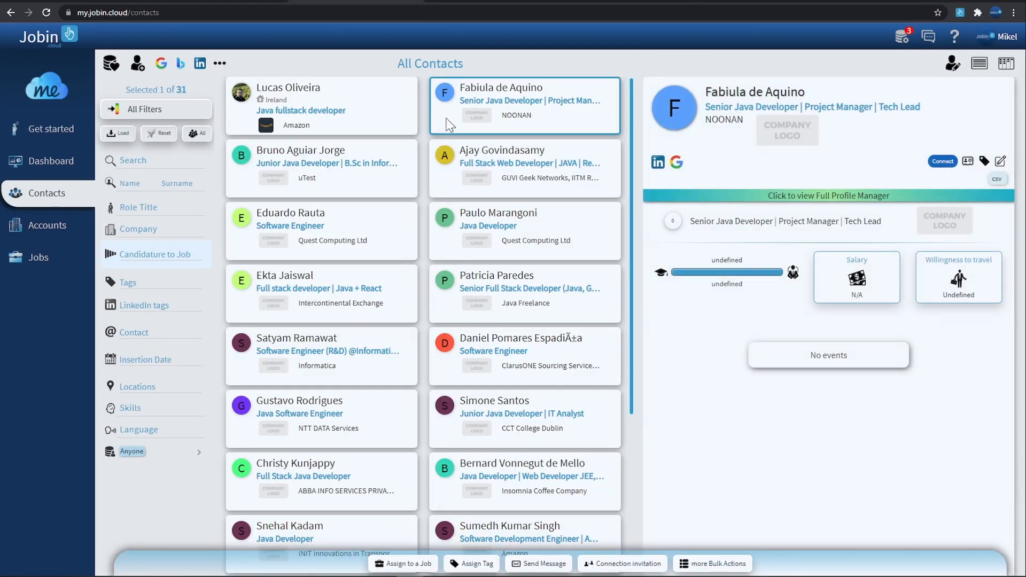
pyautogui.scroll(-10, 497, 365)
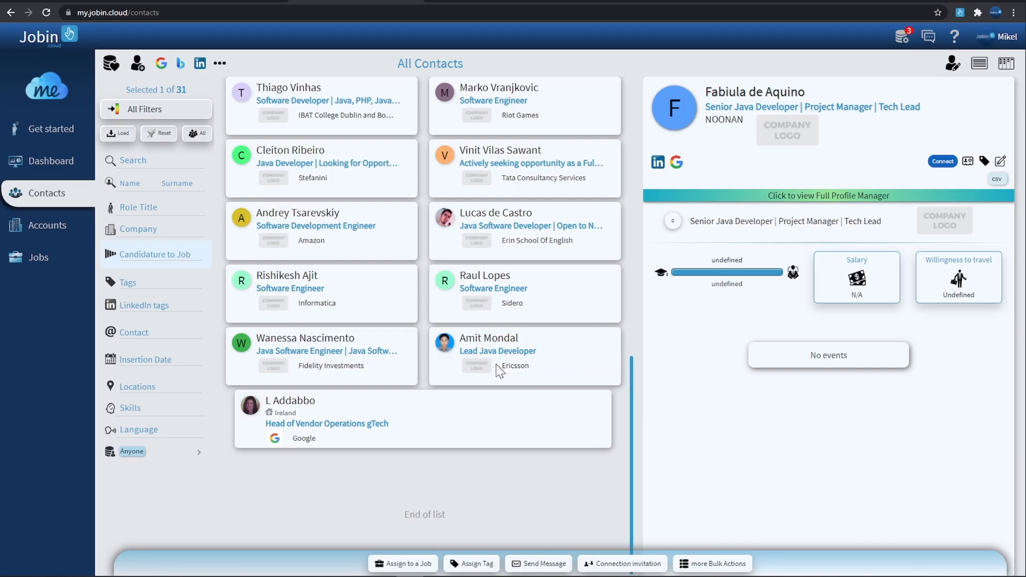
pyautogui.keyDown('shift'); pyautogui.click(500, 370); pyautogui.keyUp('shift')
pyautogui.click(727, 566)
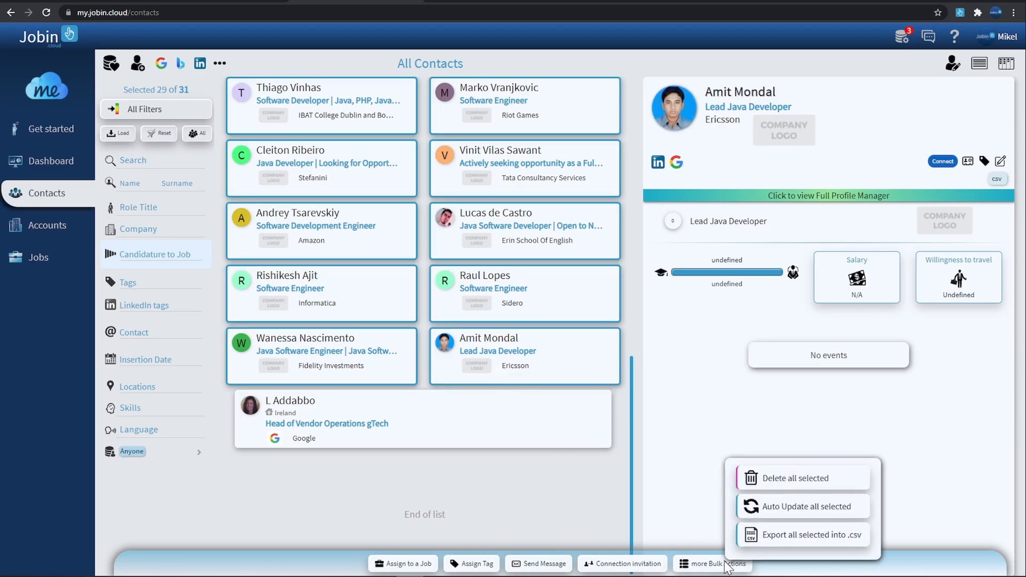
pyautogui.click(776, 513)
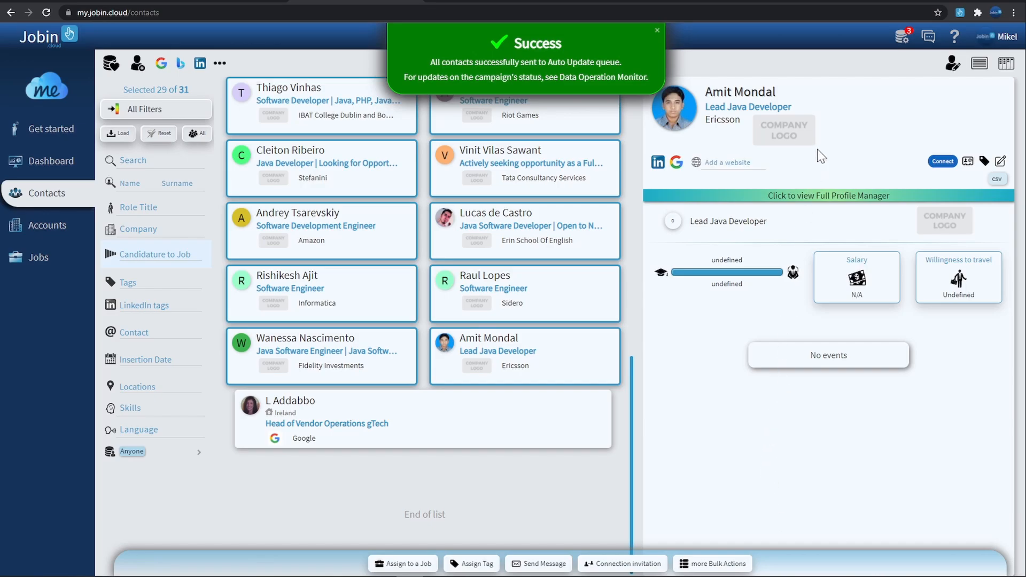
# Check the Operations Monitor and inspect the contacts in the queued Contact Auto Update.
pyautogui.click(895, 39)
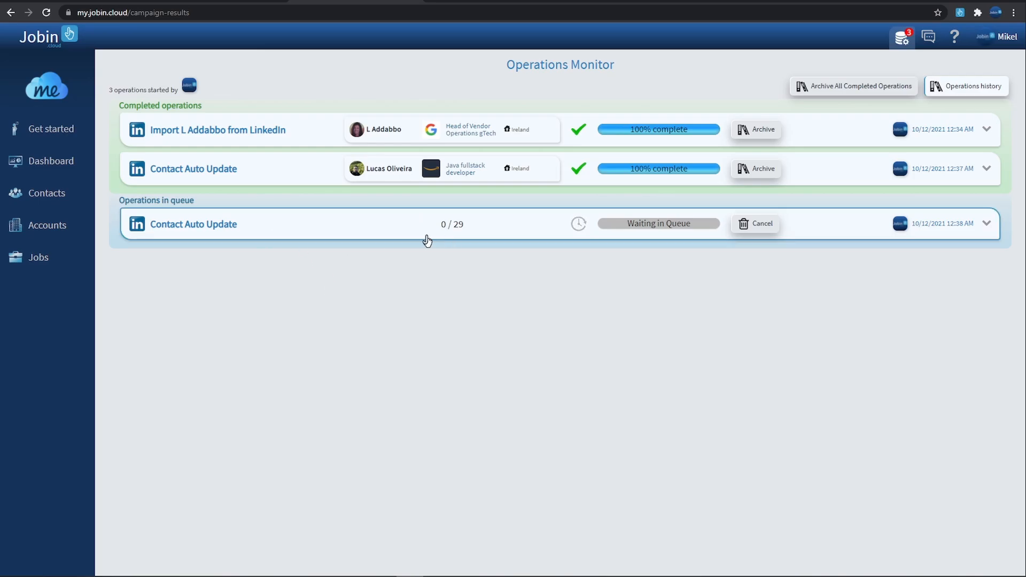
pyautogui.click(339, 234)
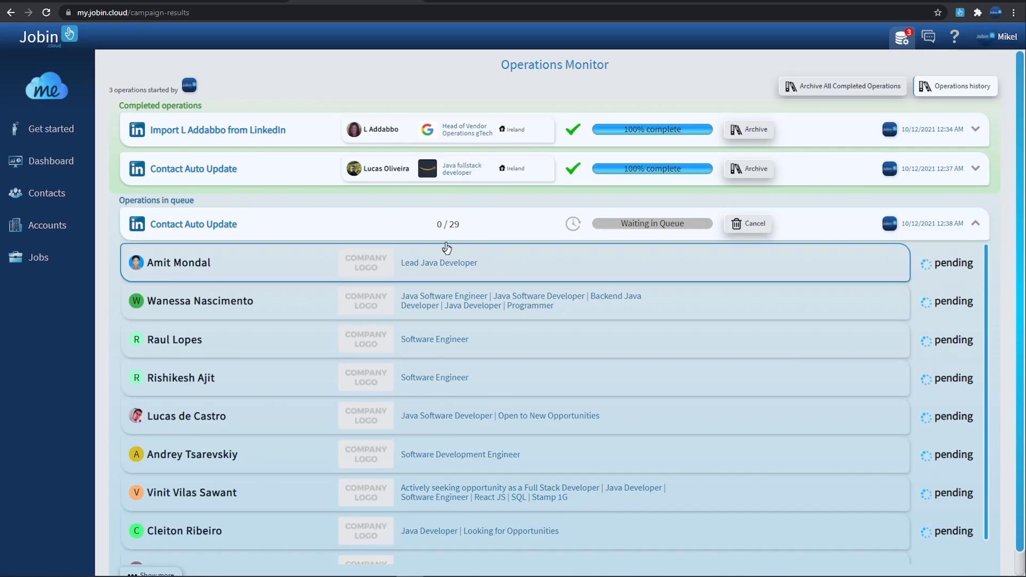
pyautogui.click(371, 231)
# Return to the contacts and open the options for sourcing new contacts from LinkedIn.
pyautogui.click(46, 204)
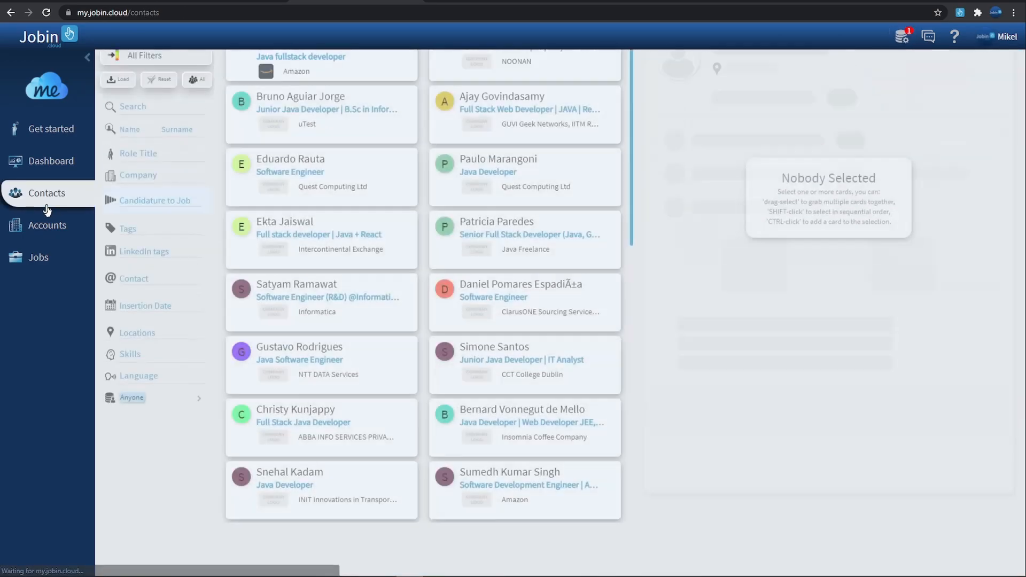
pyautogui.click(138, 66)
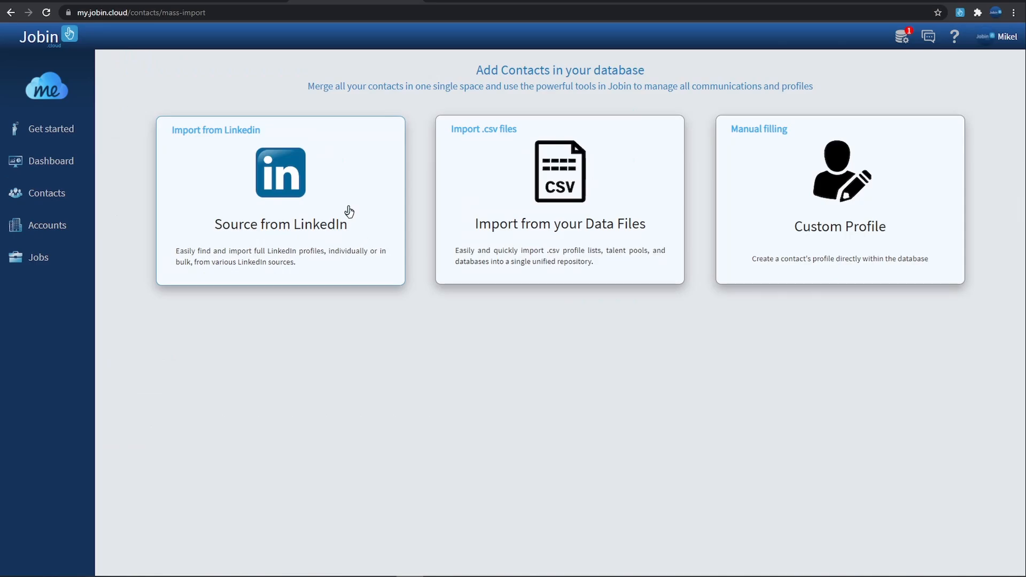
pyautogui.click(349, 212)
# Review the LinkedIn import methods for 1st connections, individual profiles, people searches, groups, events, posts and companies.
pyautogui.scroll(-6, 572, 256)
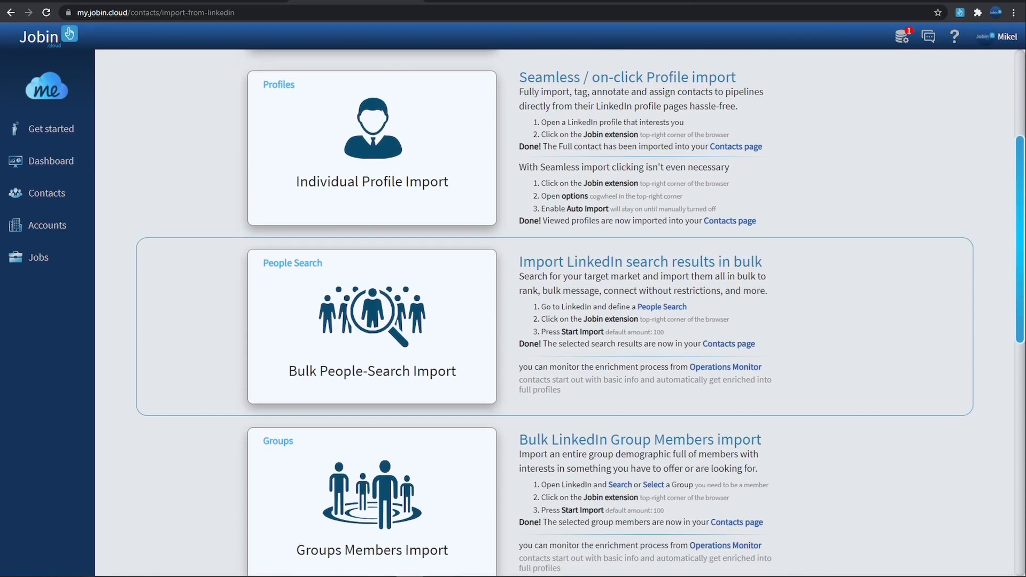
pyautogui.scroll(-6, 556, 310)
pyautogui.scroll(13, 556, 310)
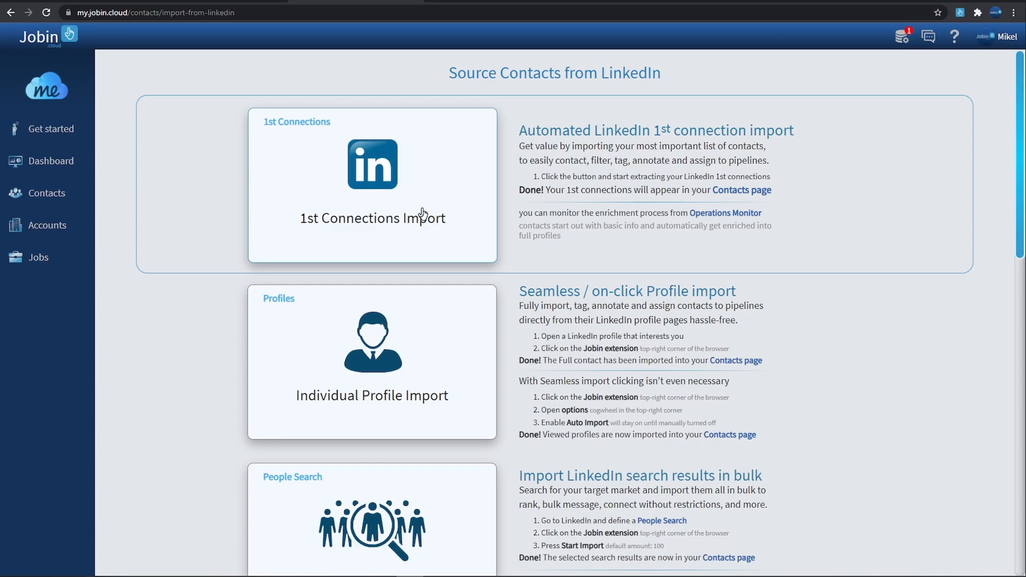
pyautogui.scroll(-2, 423, 214)
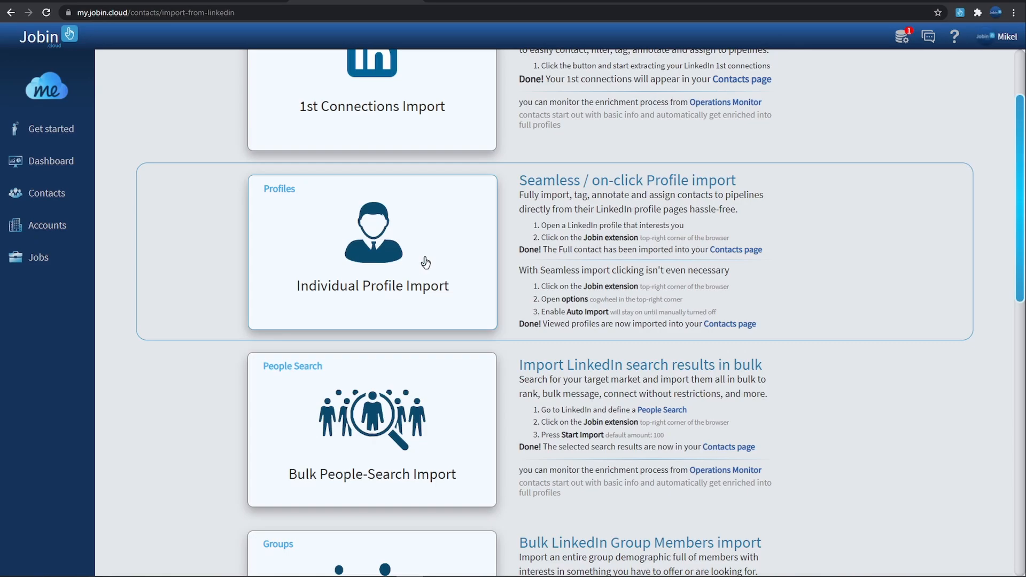
pyautogui.scroll(-5, 426, 262)
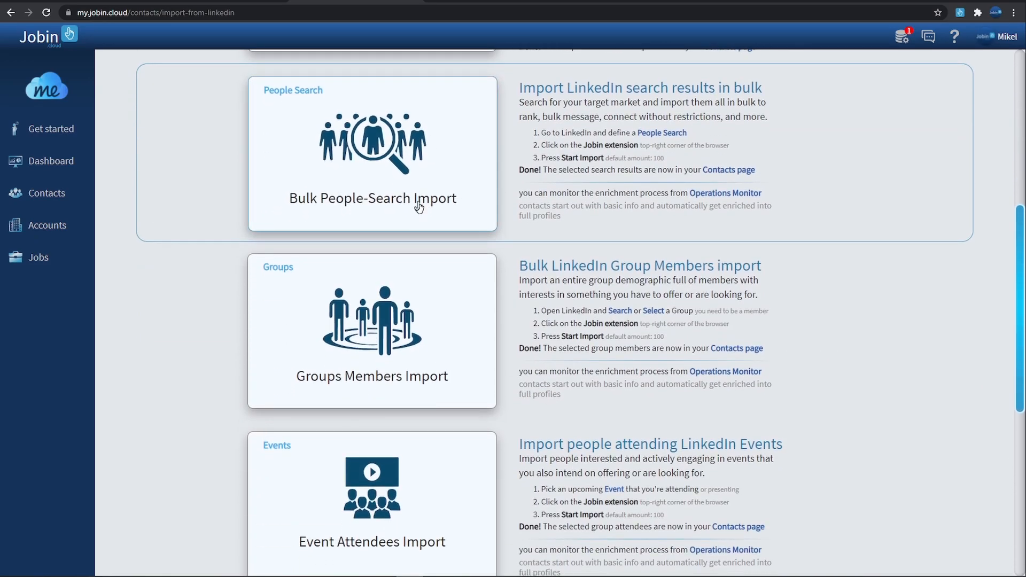
pyautogui.scroll(-5, 419, 208)
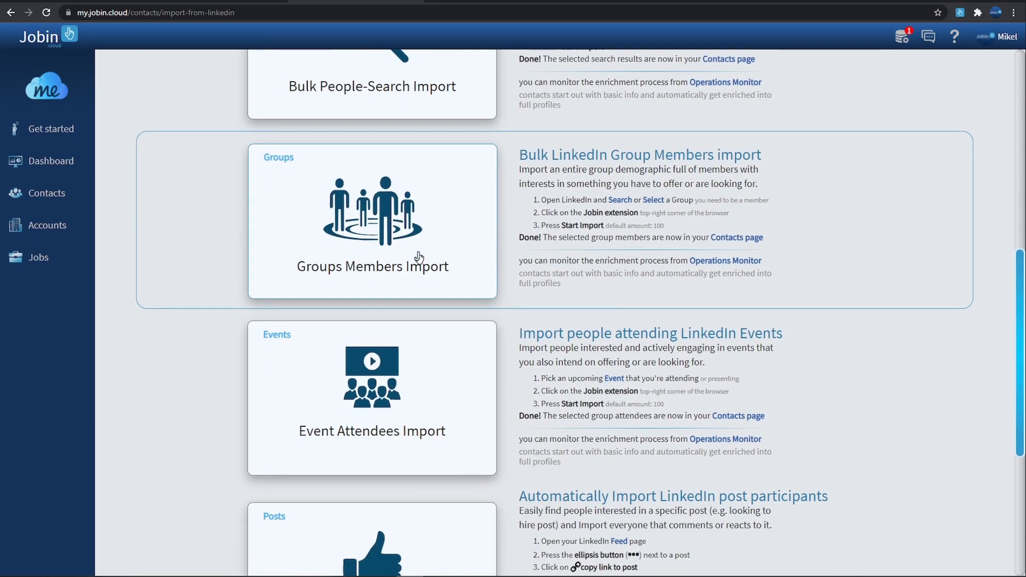
pyautogui.scroll(-2, 418, 267)
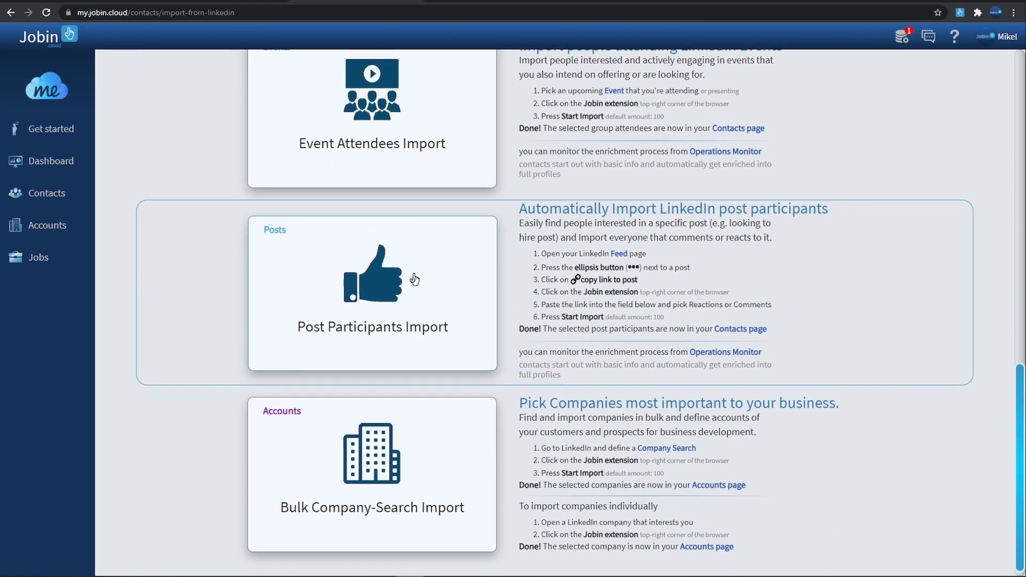
pyautogui.scroll(8, 430, 274)
pyautogui.scroll(-3, 374, 214)
pyautogui.scroll(-3, 350, 177)
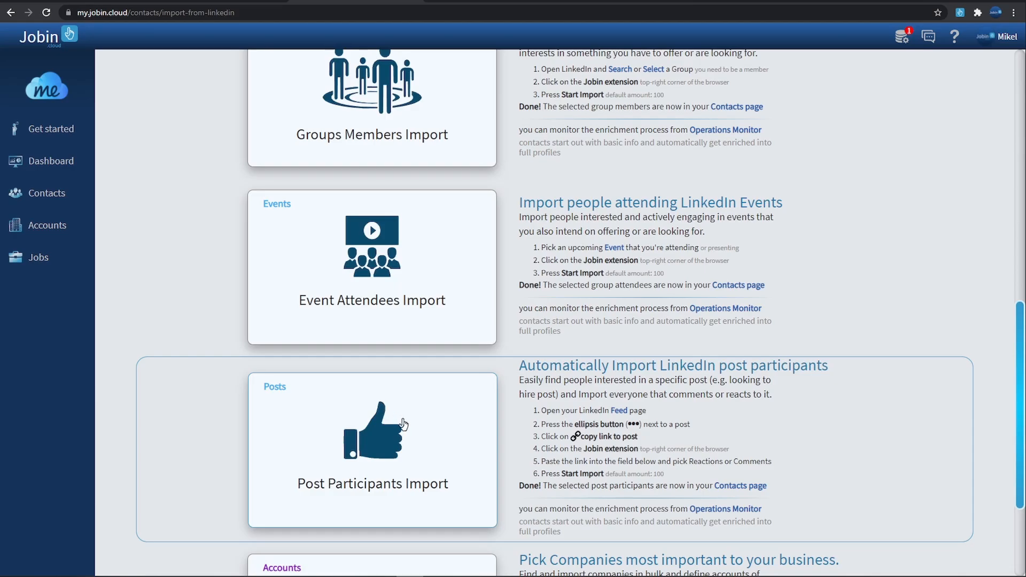
pyautogui.scroll(2, 404, 424)
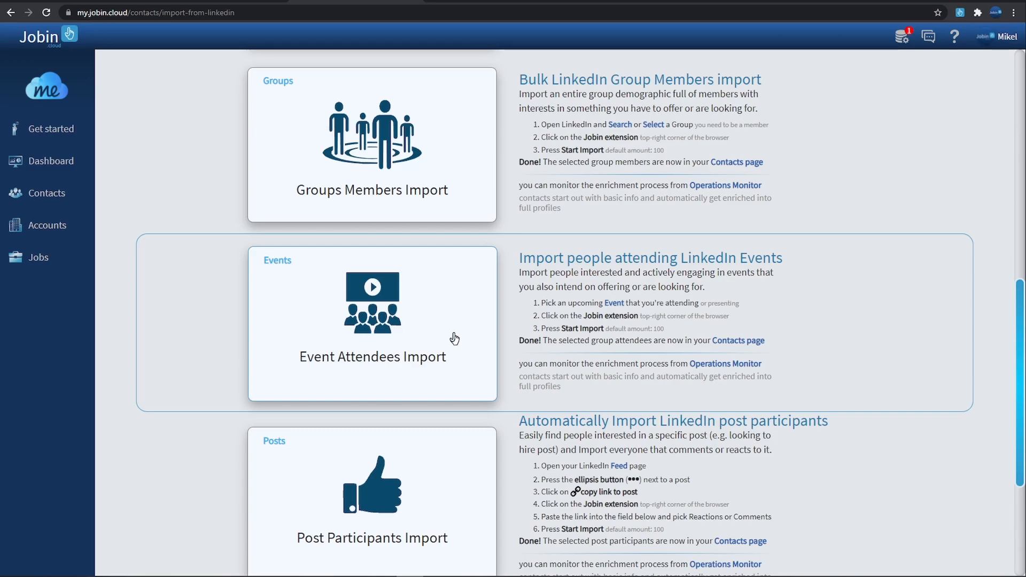
# Choose the bulk people-search import and search LinkedIn for "java developer".
pyautogui.scroll(6, 455, 338)
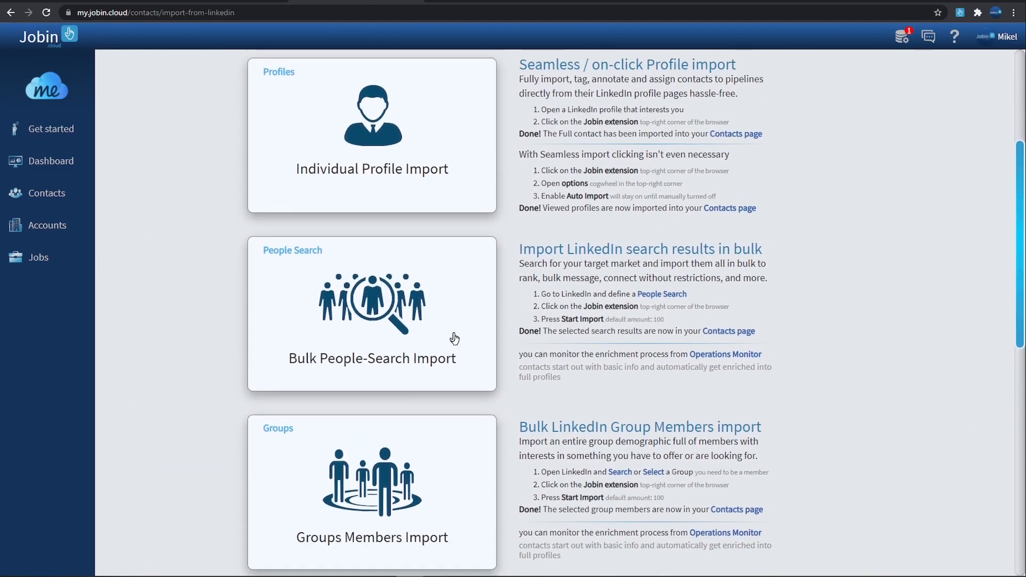
pyautogui.scroll(-1, 454, 338)
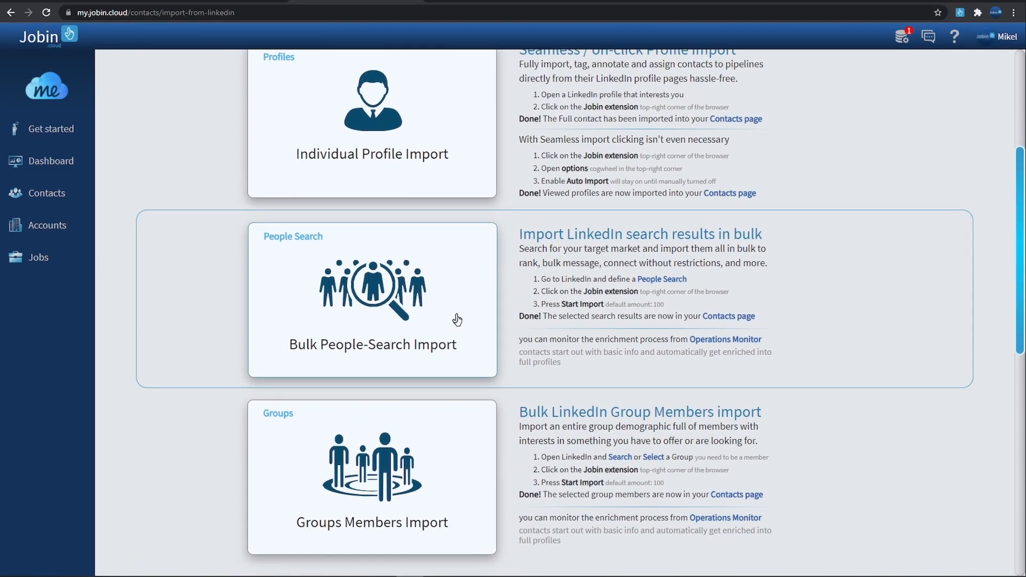
pyautogui.click(457, 320)
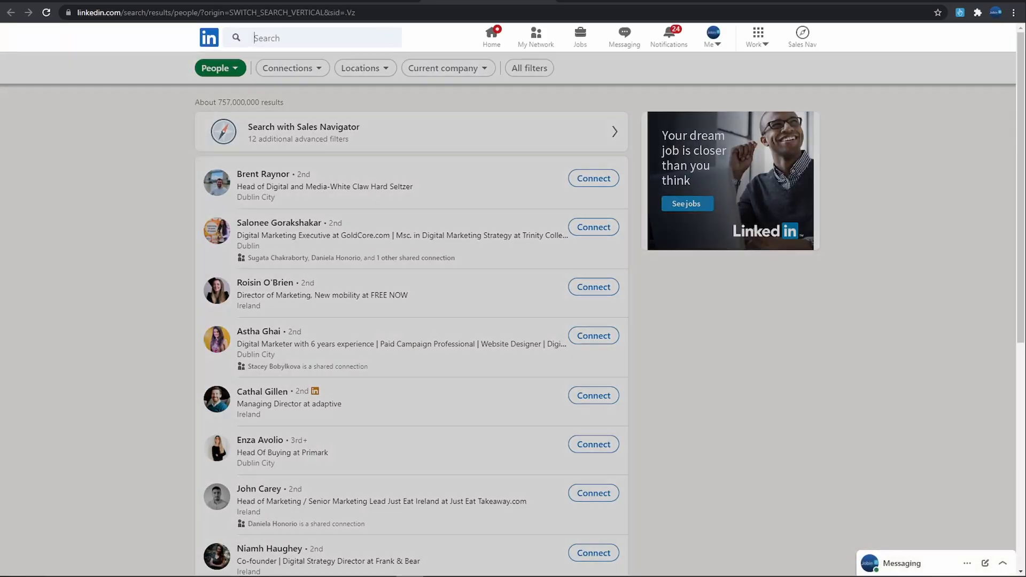
pyautogui.click(260, 39)
pyautogui.click(276, 133)
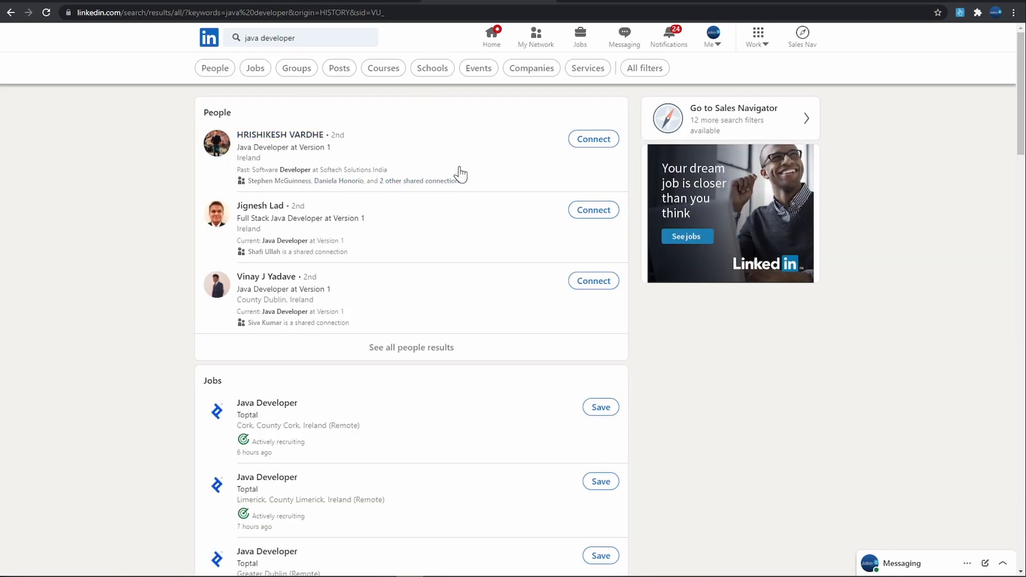
# Review all the people filters available for the LinkedIn search and close them without applying any.
pyautogui.click(644, 72)
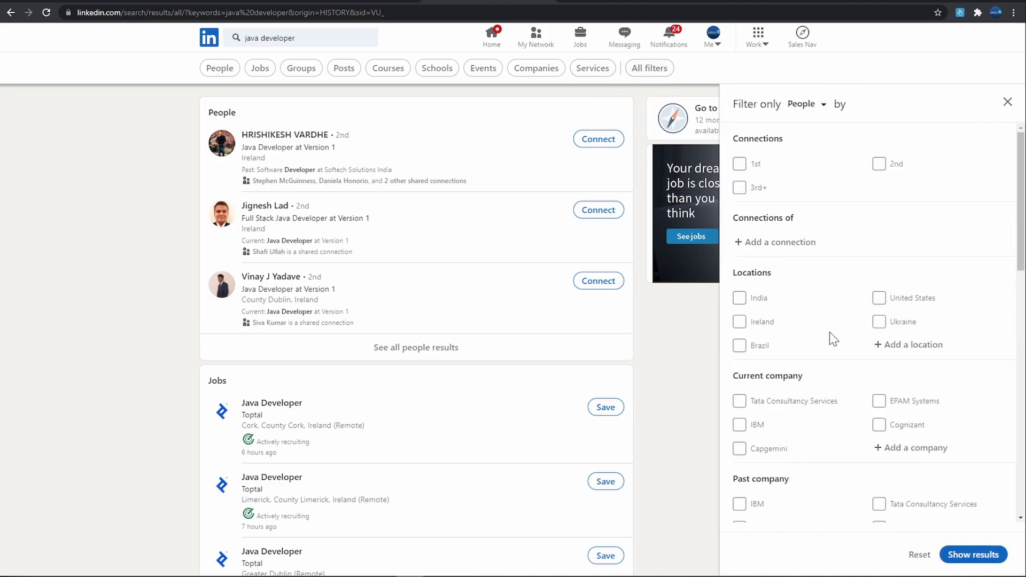
pyautogui.scroll(-7, 834, 337)
pyautogui.scroll(-5, 813, 352)
pyautogui.click(679, 372)
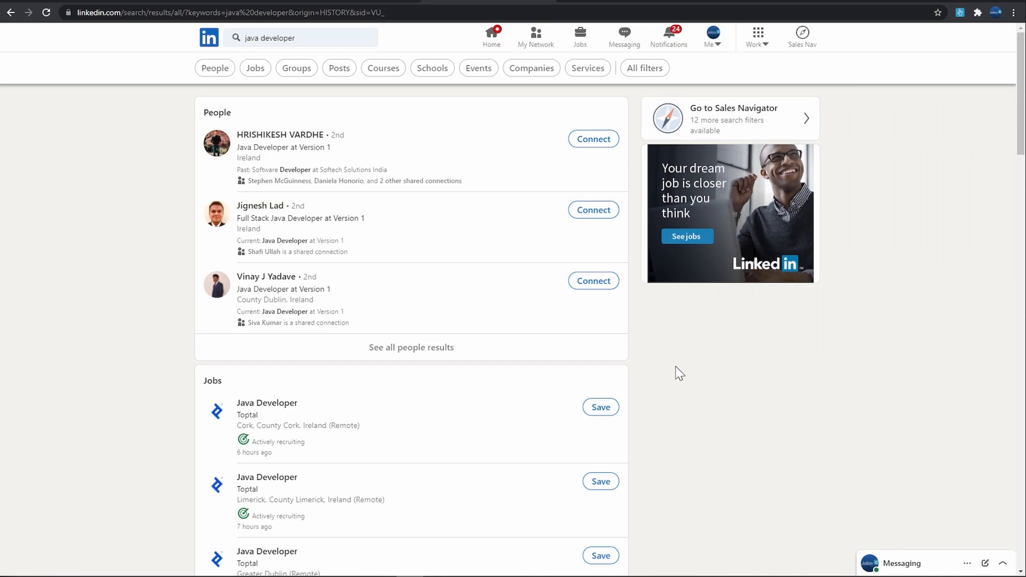
# Import 100 profiles from the search results with the Jobin extension, assigning them to the Java Developer pipeline, and dismiss the completion notice.
pyautogui.click(960, 12)
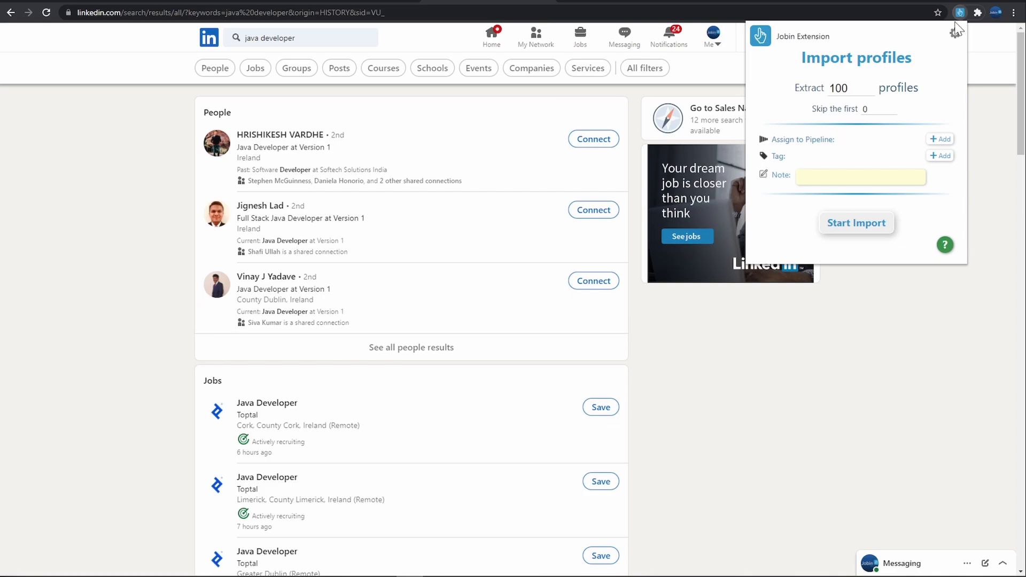
pyautogui.click(940, 139)
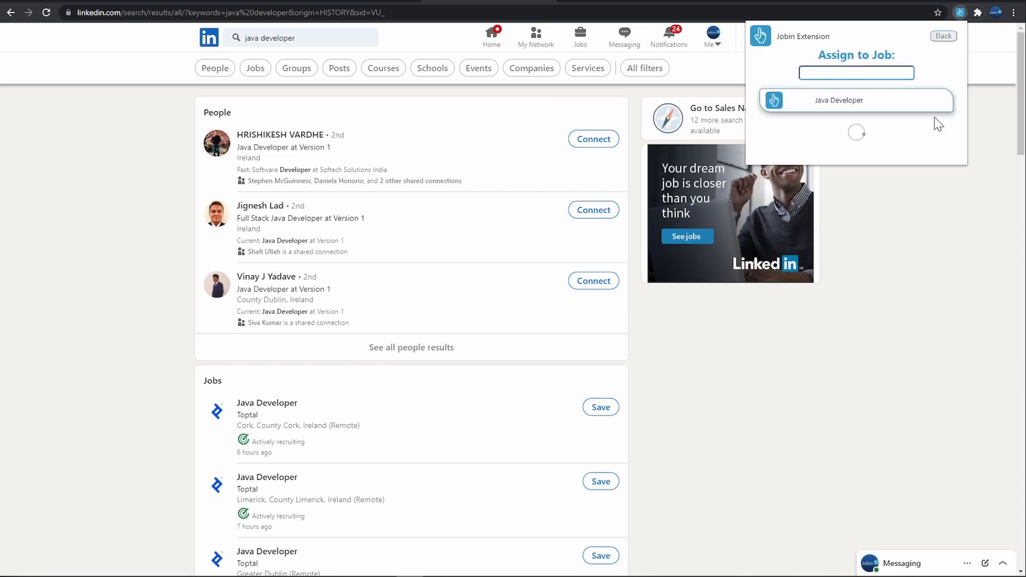
pyautogui.click(861, 103)
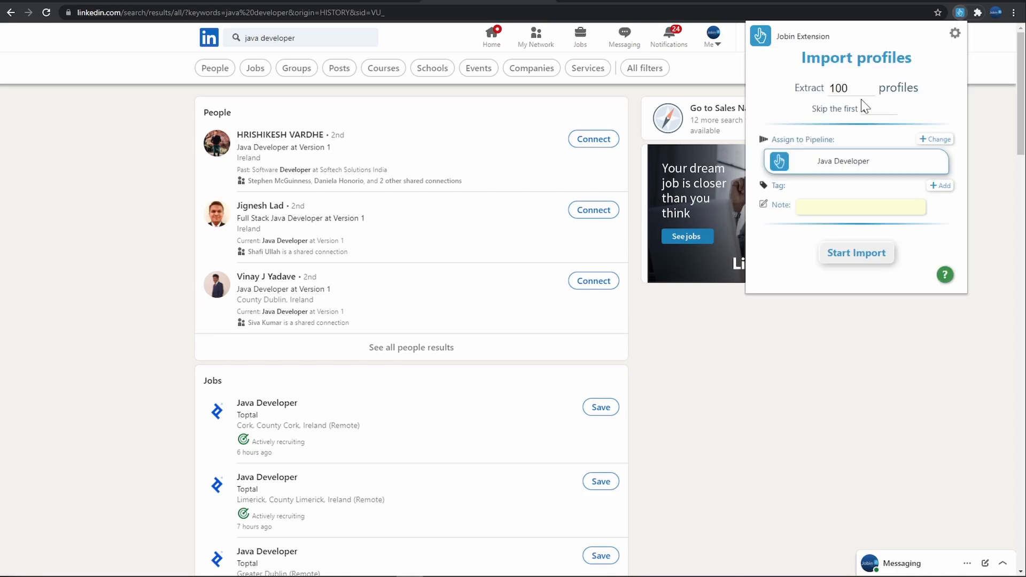
pyautogui.click(857, 256)
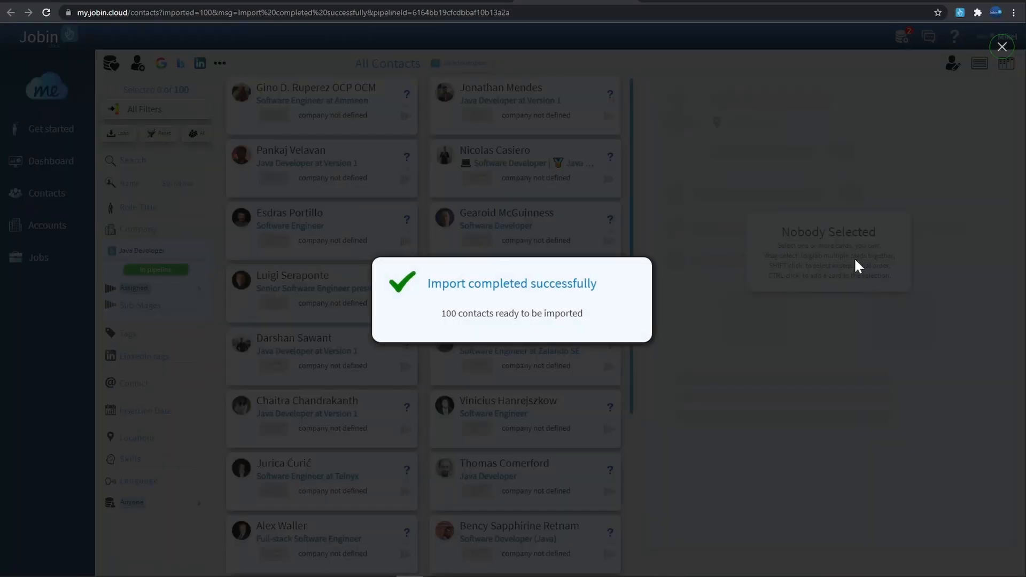
pyautogui.click(554, 192)
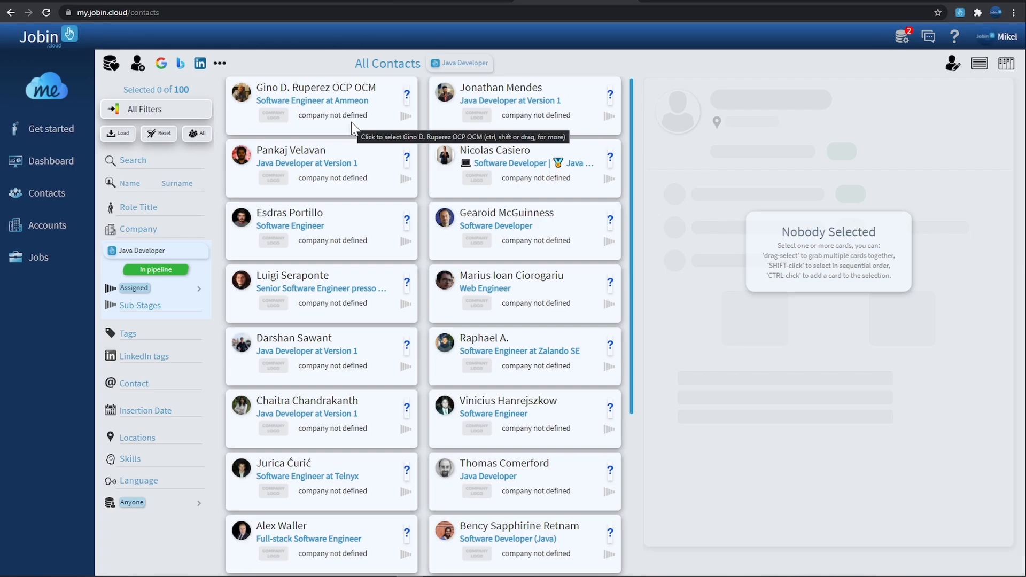
# Select the first eight imported contacts for preview, and check the ongoing and queued operations in the Operations Monitor.
pyautogui.moveTo(281, 97); pyautogui.dragTo(525, 309)
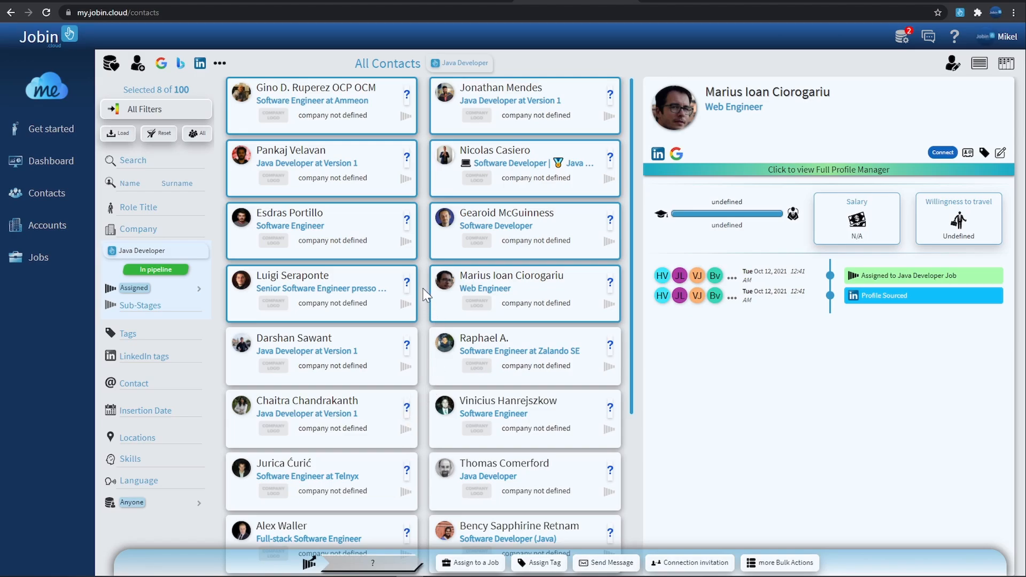
pyautogui.click(898, 43)
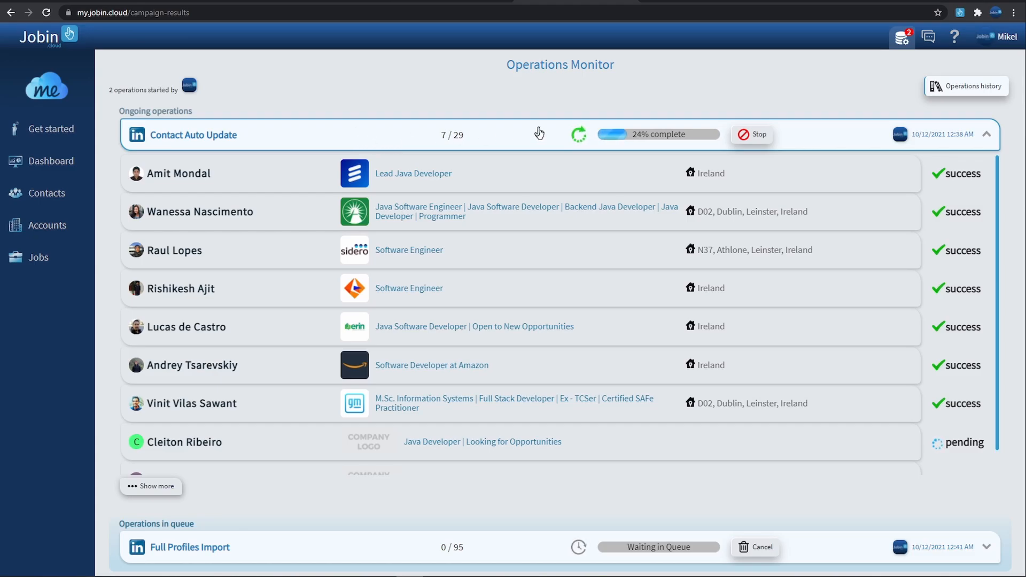
pyautogui.click(517, 137)
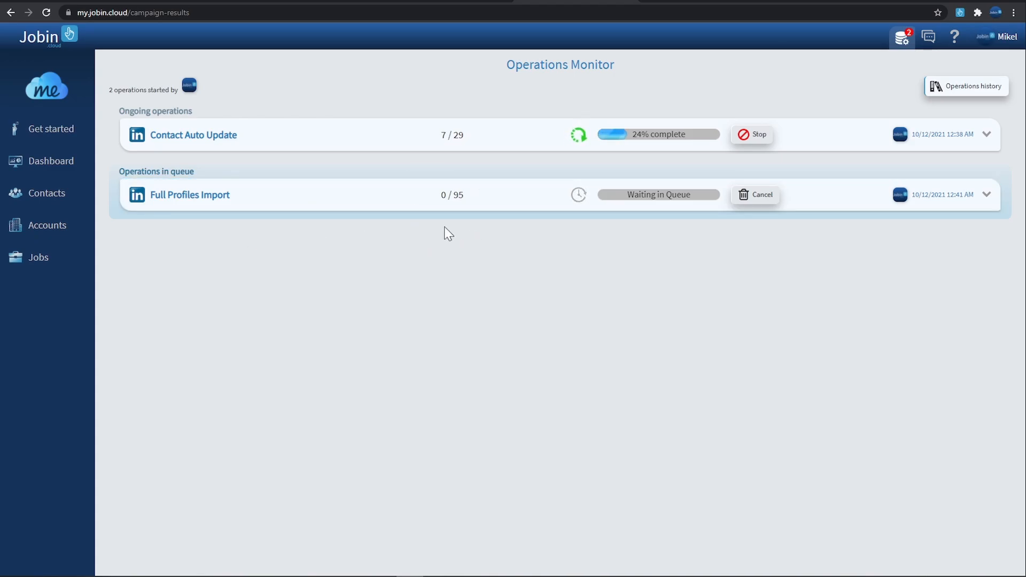
# Open the full profile of the Software Engineer at Ammeon and set the job-seeking status to "Casually looking to see what is available".
pyautogui.click(47, 193)
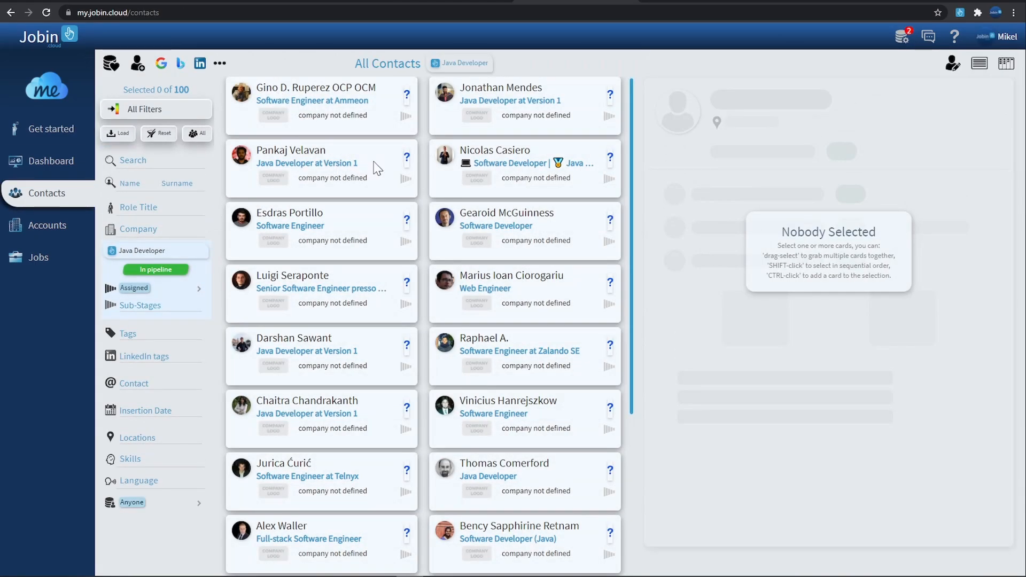
pyautogui.doubleClick(346, 122)
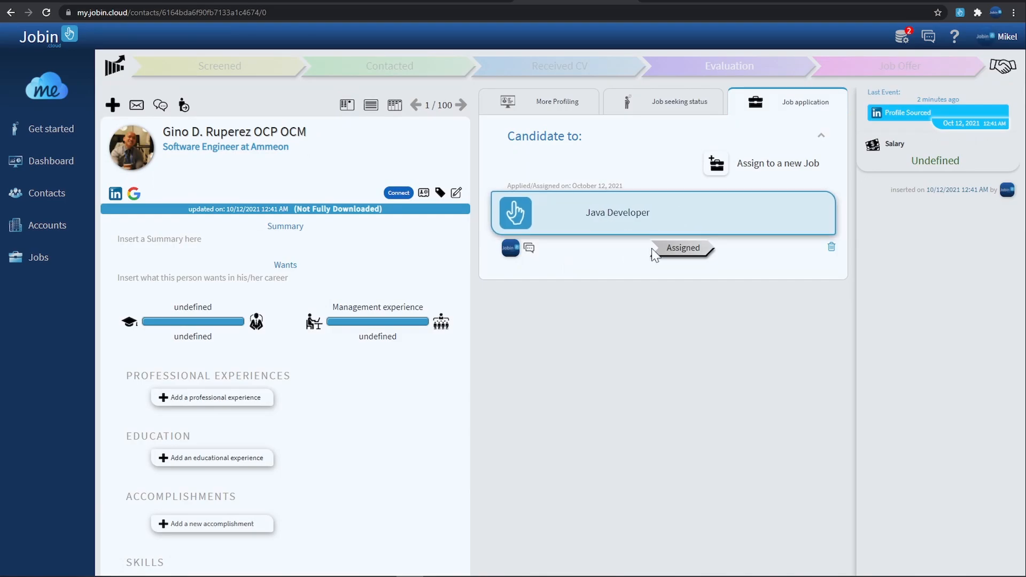
pyautogui.click(666, 106)
pyautogui.click(644, 166)
pyautogui.click(644, 166)
pyautogui.scroll(-7, 729, 314)
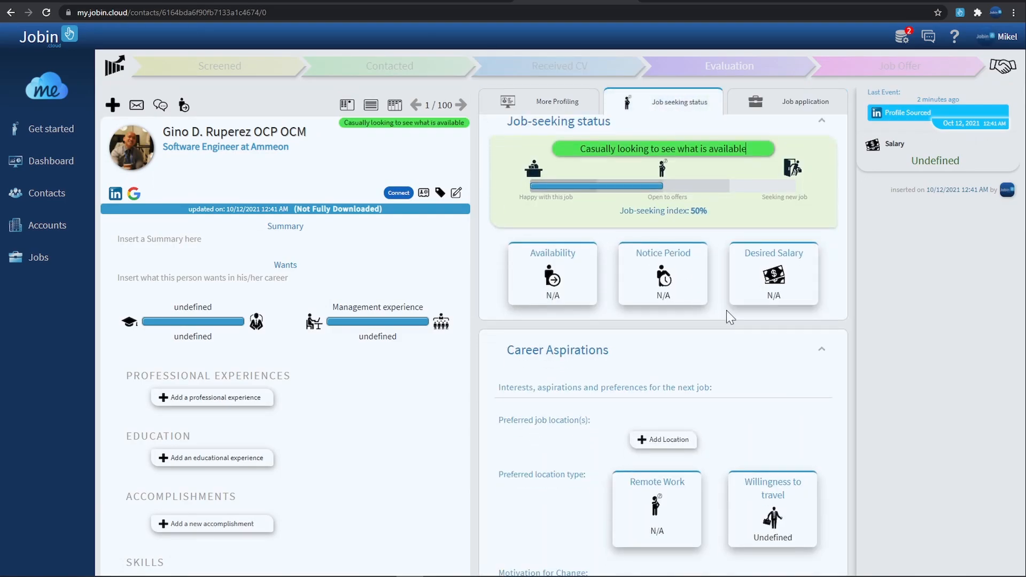
# Look through the contact's Resume/CV and Attachments upload areas and return to the job-seeking status.
pyautogui.scroll(7, 699, 319)
pyautogui.click(548, 106)
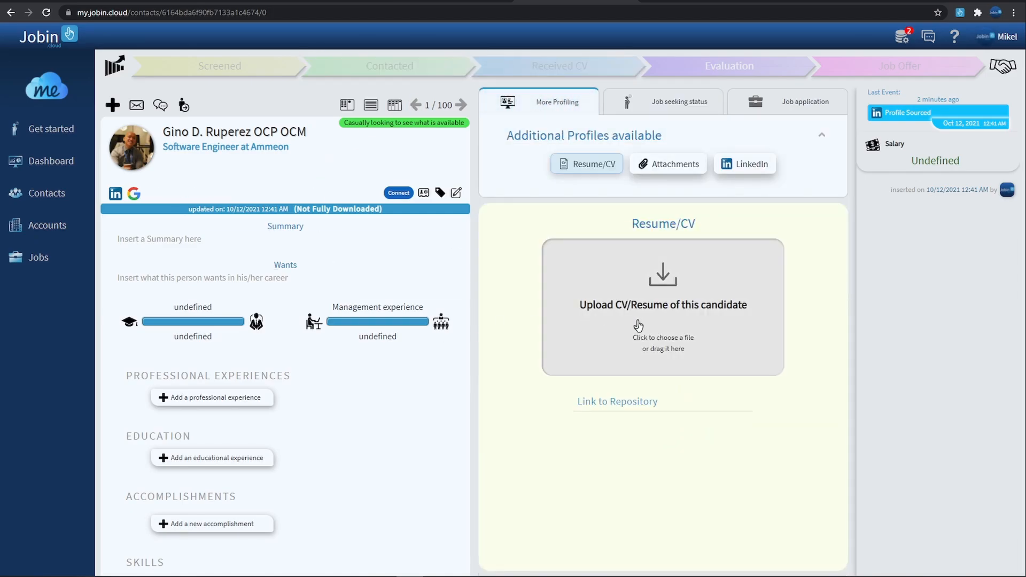
pyautogui.click(657, 169)
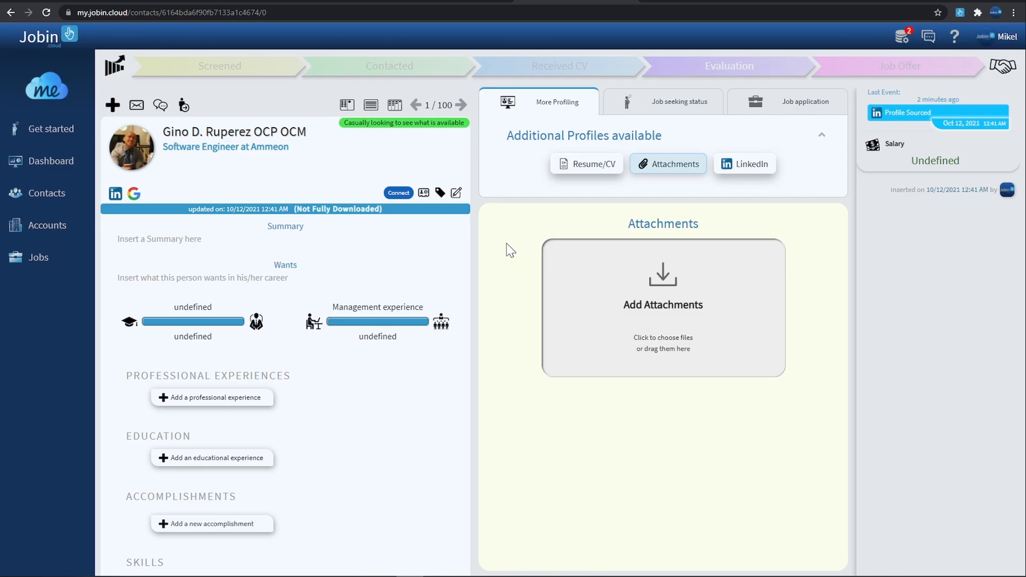
pyautogui.click(647, 107)
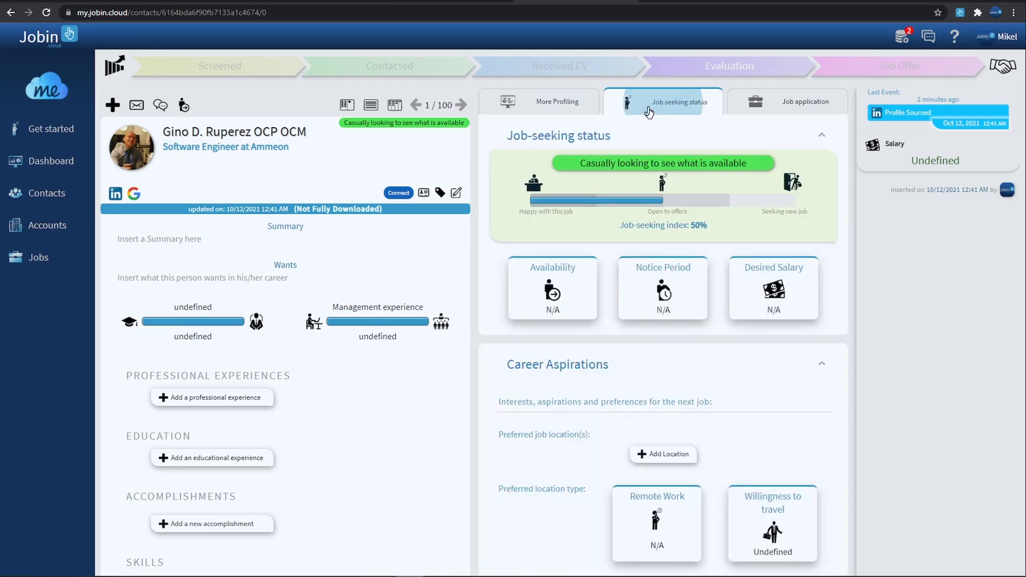
# Add the Call ASAP tag to the Software Engineer at Ammeon.
pyautogui.click(439, 194)
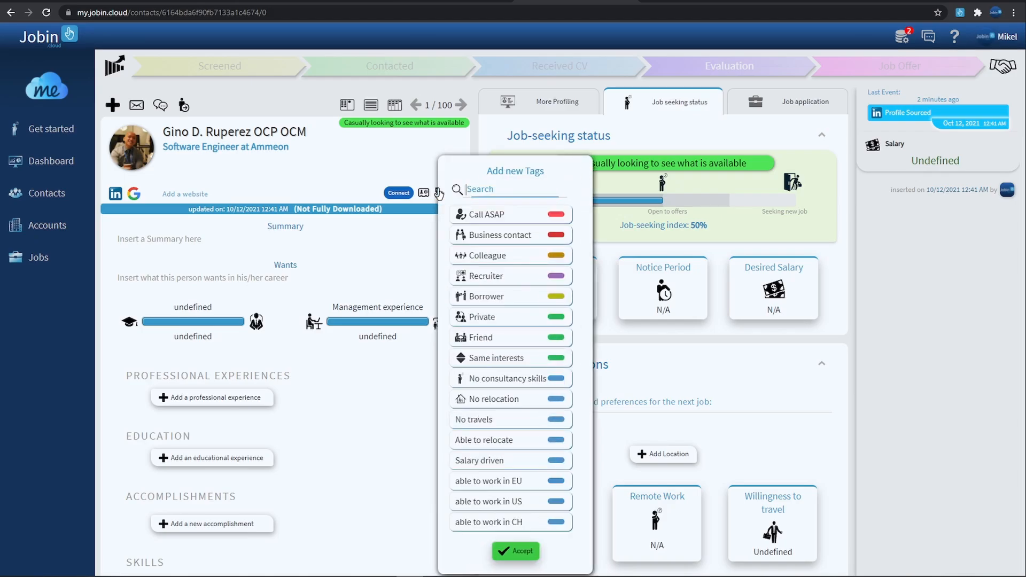
pyautogui.click(486, 215)
pyautogui.click(548, 553)
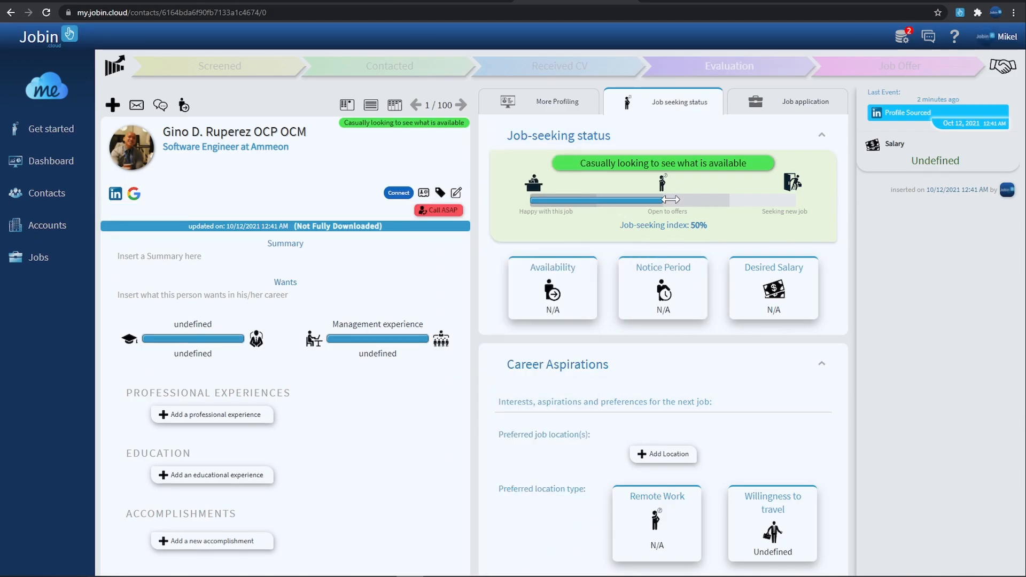
# Check the contact's job application and update the partially downloaded profile to the full version.
pyautogui.click(785, 109)
pyautogui.click(695, 103)
pyautogui.click(302, 231)
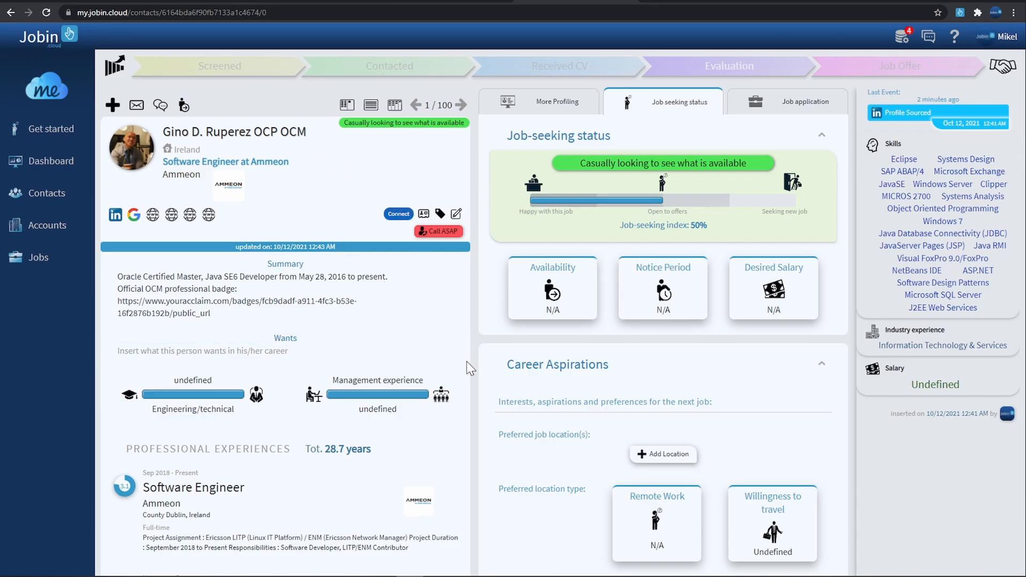
# Examine the contact's downloaded experience and skills, and the job application the contact is assigned to.
pyautogui.scroll(-5, 466, 363)
pyautogui.scroll(-10, 466, 362)
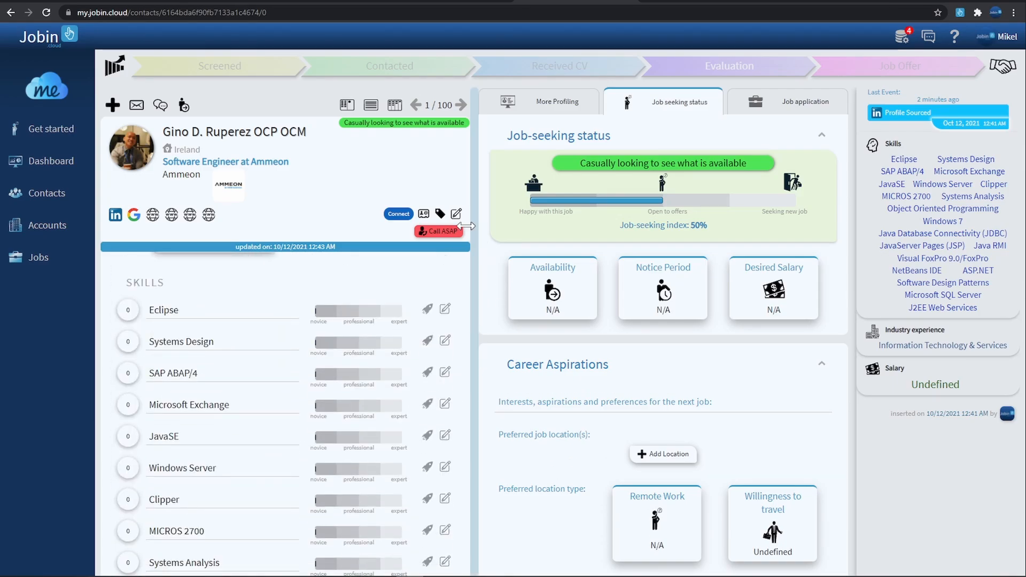
pyautogui.click(765, 112)
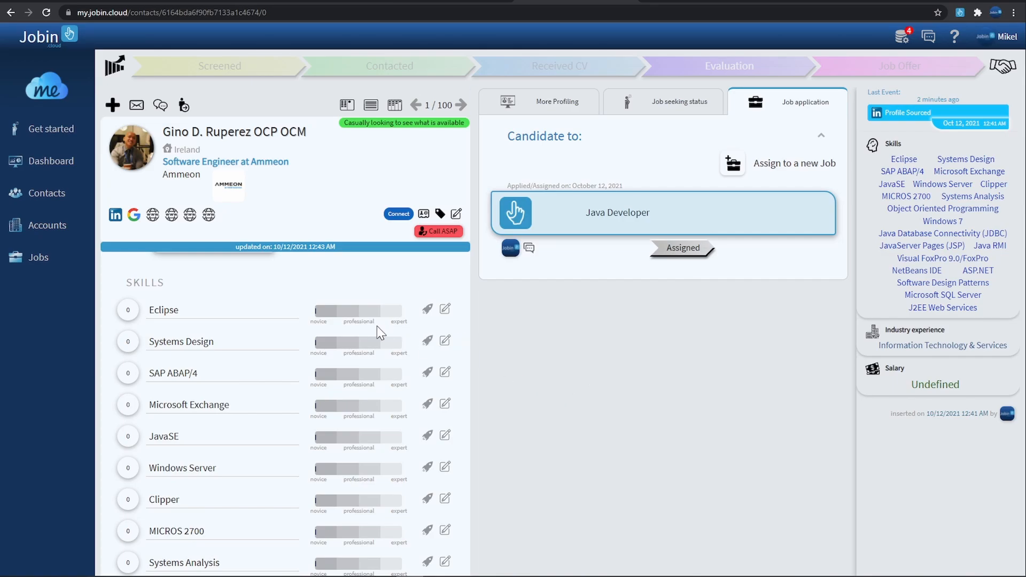
# Return to the contacts and filter by the role title keywords java, developer, software and senior.
pyautogui.click(49, 196)
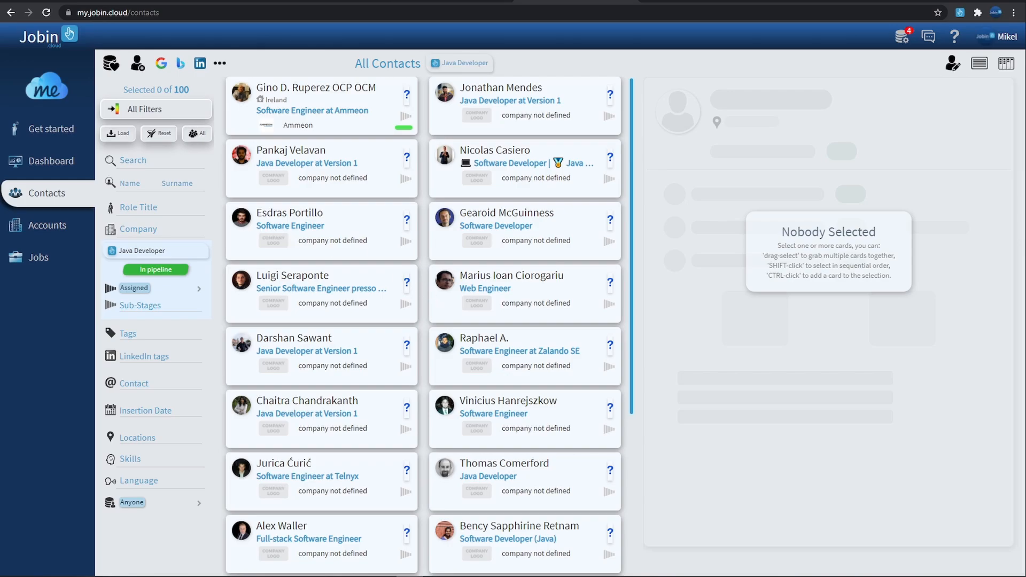
pyautogui.click(147, 208)
pyautogui.write('software')
pyautogui.press('Return')
pyautogui.write('senior')
pyautogui.press('Return')
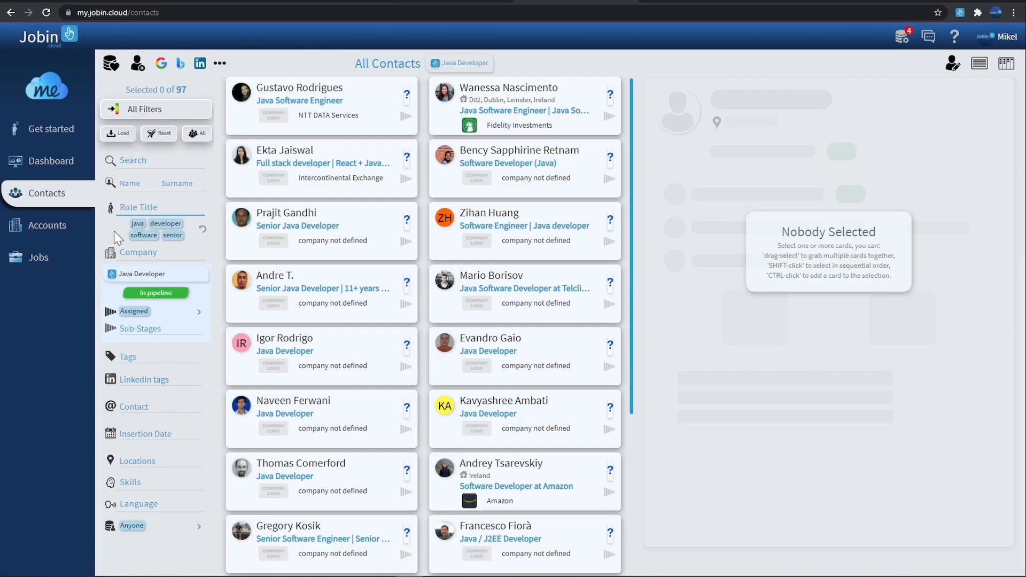
# Make the role title keywords java and developer mandatory and exclude senior.
pyautogui.moveTo(142, 227)
pyautogui.click(138, 219)
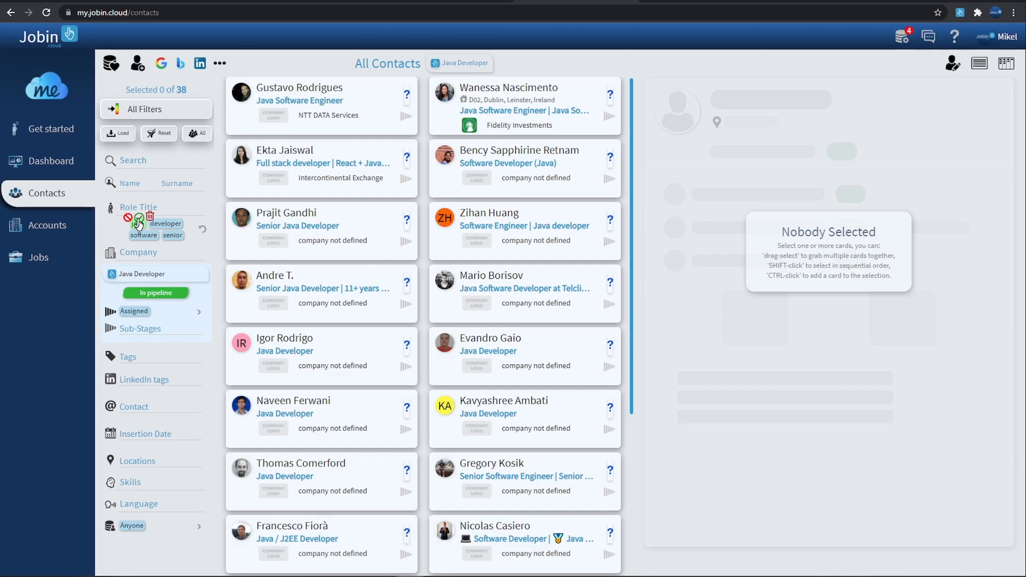
pyautogui.moveTo(170, 230)
pyautogui.click(165, 227)
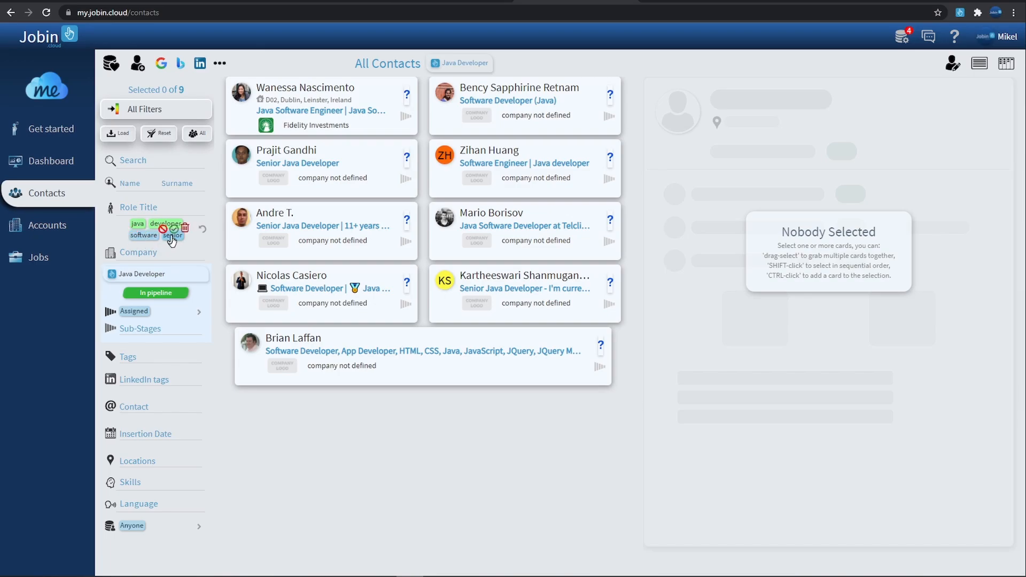
pyautogui.click(162, 230)
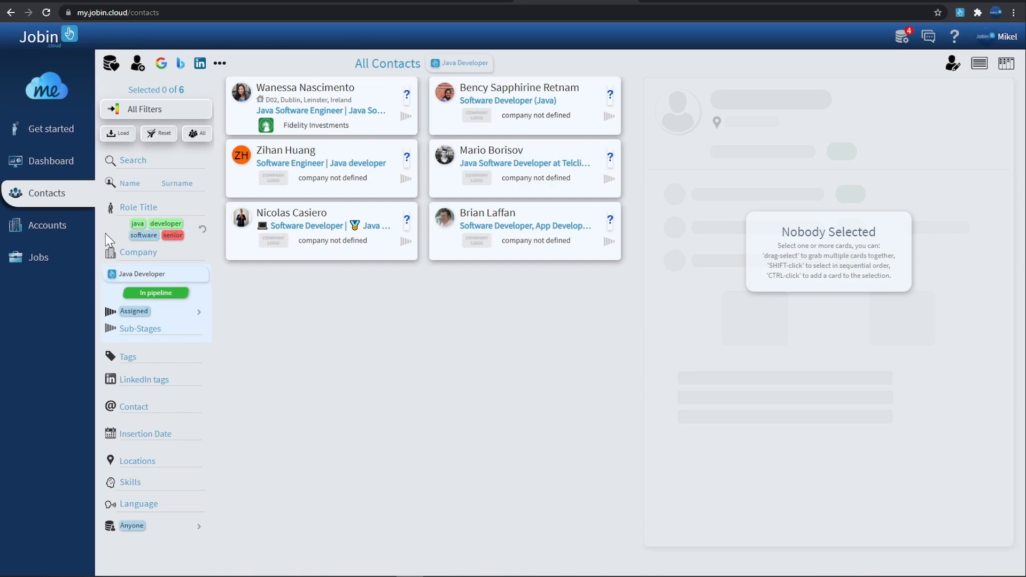
# Open Advanced Search and Rank and return the role title keywords senior, developer and java to optional.
pyautogui.click(166, 113)
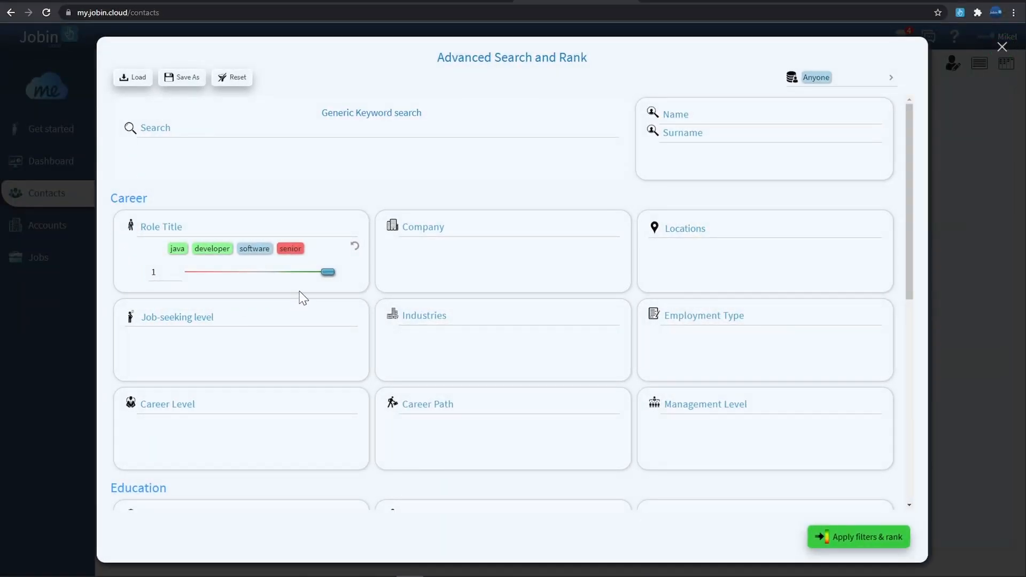
pyautogui.moveTo(281, 248)
pyautogui.click(282, 248)
pyautogui.click(200, 249)
pyautogui.click(177, 249)
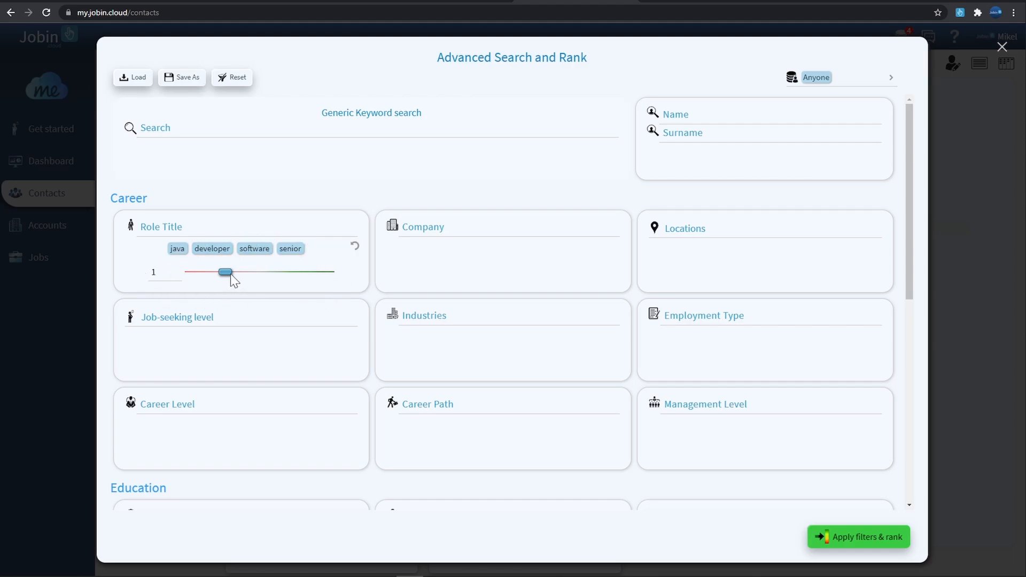
# Set the Role Title ranking weight to 0 and make the keywords java and developer mandatory.
pyautogui.moveTo(226, 273); pyautogui.dragTo(260, 273)
pyautogui.moveTo(259, 272); pyautogui.dragTo(213, 274)
pyautogui.moveTo(226, 272); pyautogui.dragTo(184, 274)
pyautogui.click(184, 241)
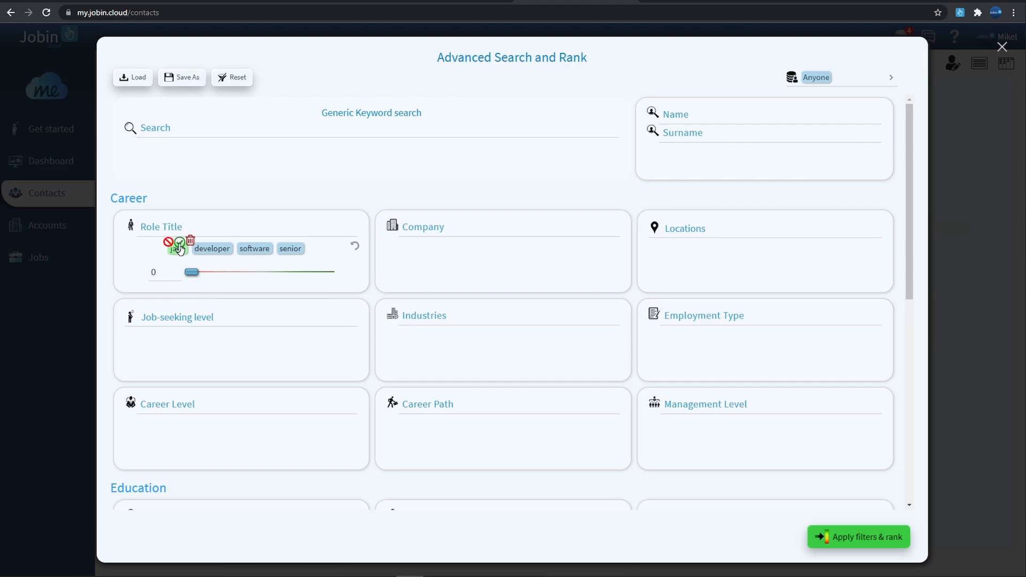
pyautogui.click(218, 240)
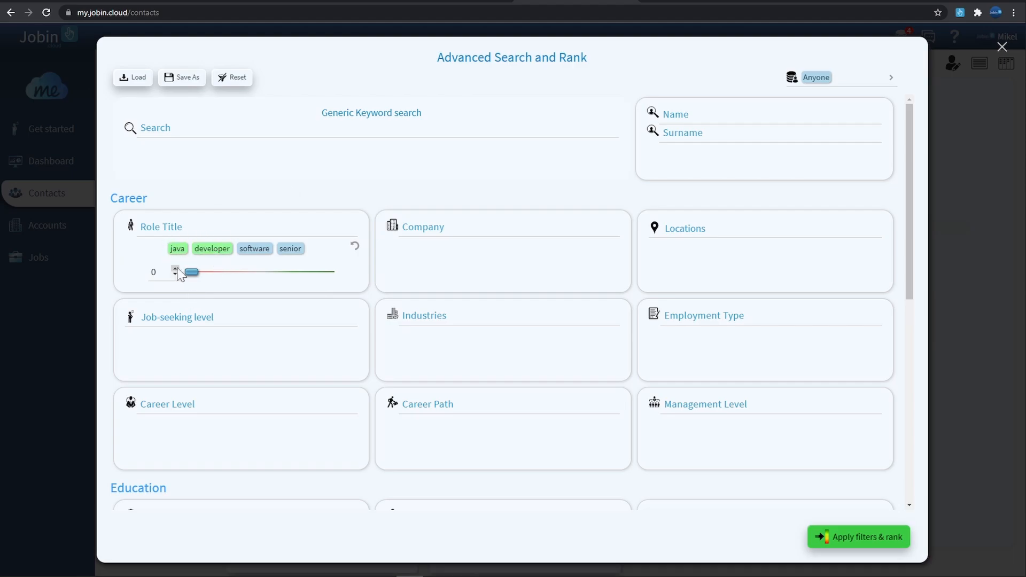
pyautogui.moveTo(178, 255)
# Add a location filter for postcode D02 in Dublin, Ireland, including all cities within a 100 km radius.
pyautogui.click(703, 233)
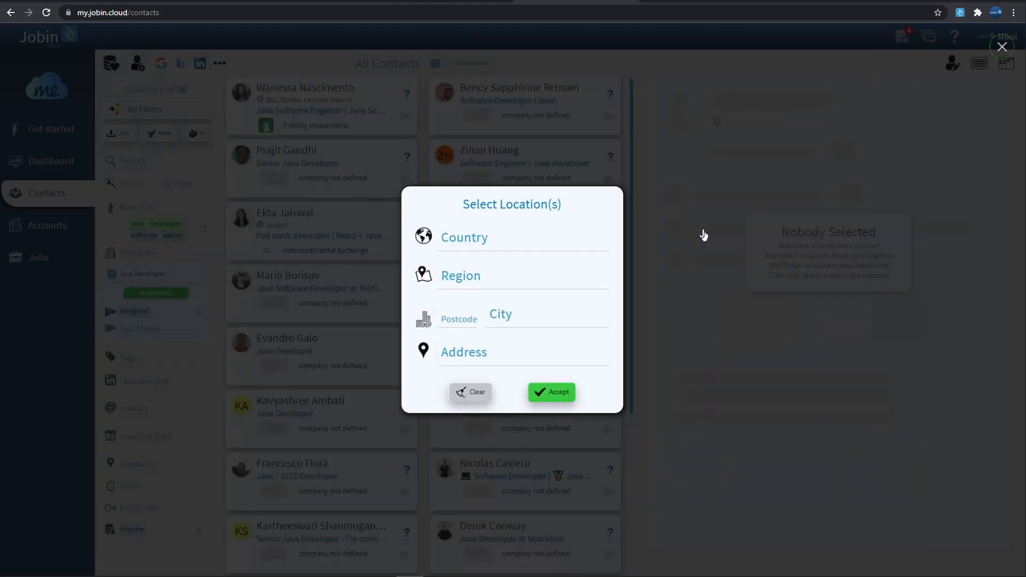
pyautogui.click(459, 320)
pyautogui.write('D02')
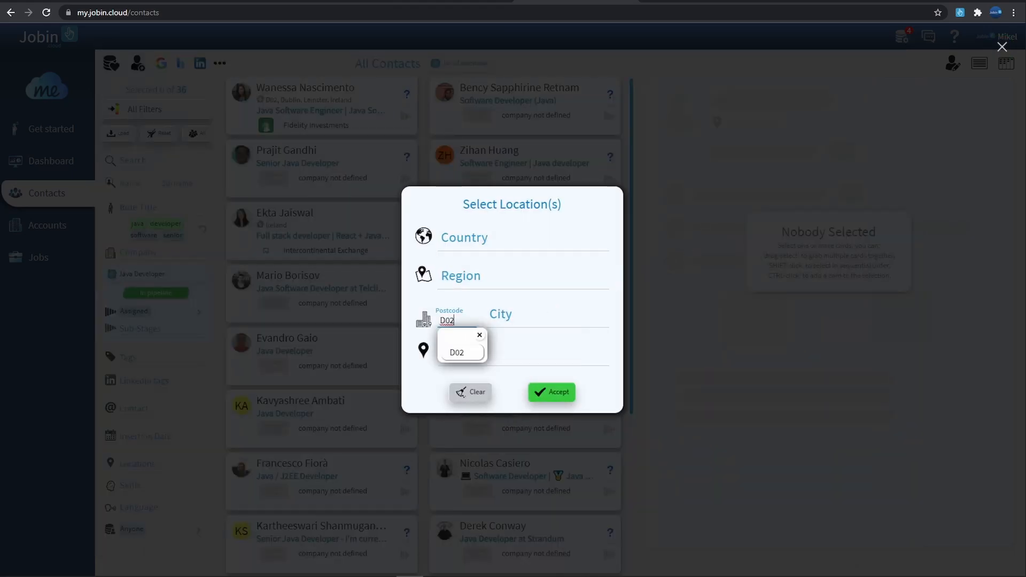
pyautogui.click(454, 353)
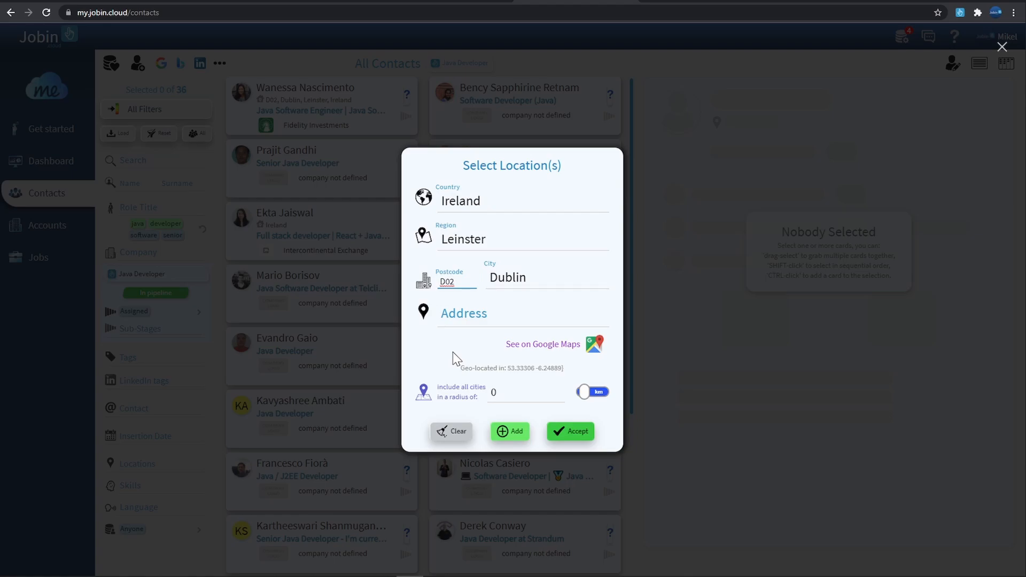
pyautogui.click(516, 393)
pyautogui.press('BackSpace')
pyautogui.write('100')
pyautogui.click(564, 433)
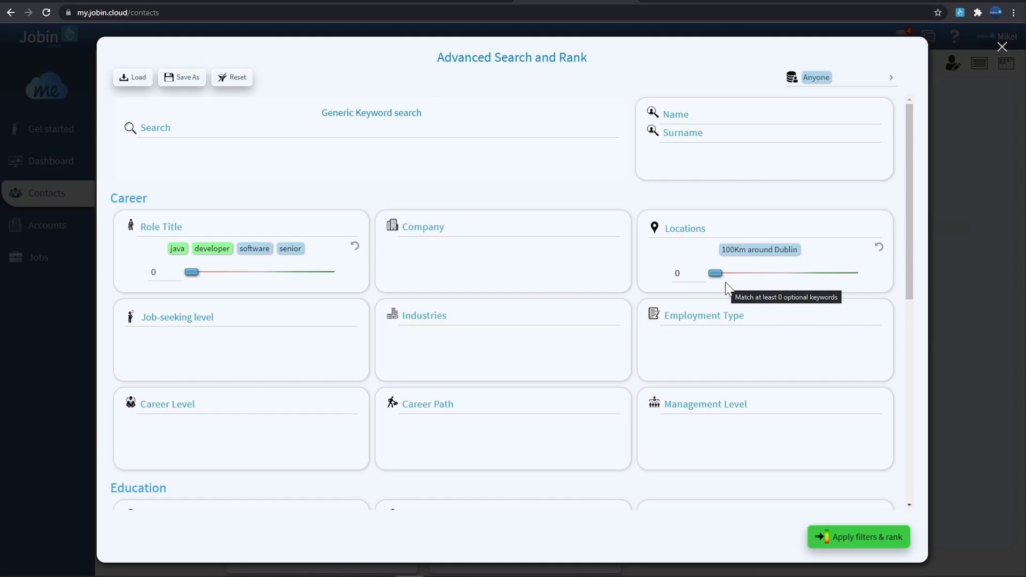
# Save the search as "Java Developer" and apply its filters and ranking to the contacts.
pyautogui.scroll(-5, 568, 296)
pyautogui.scroll(-2, 323, 300)
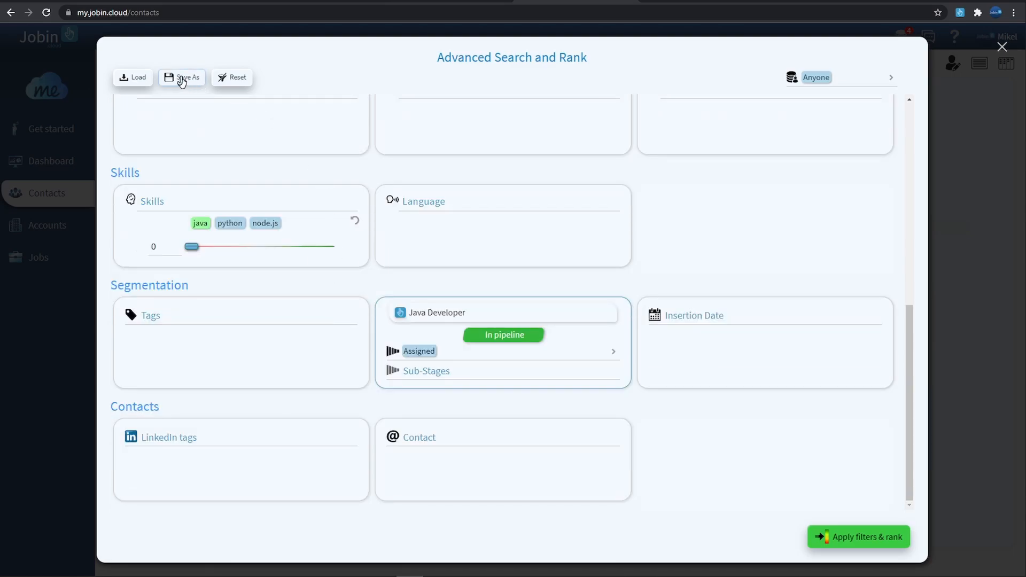
pyautogui.click(181, 81)
pyautogui.write('Java Developer')
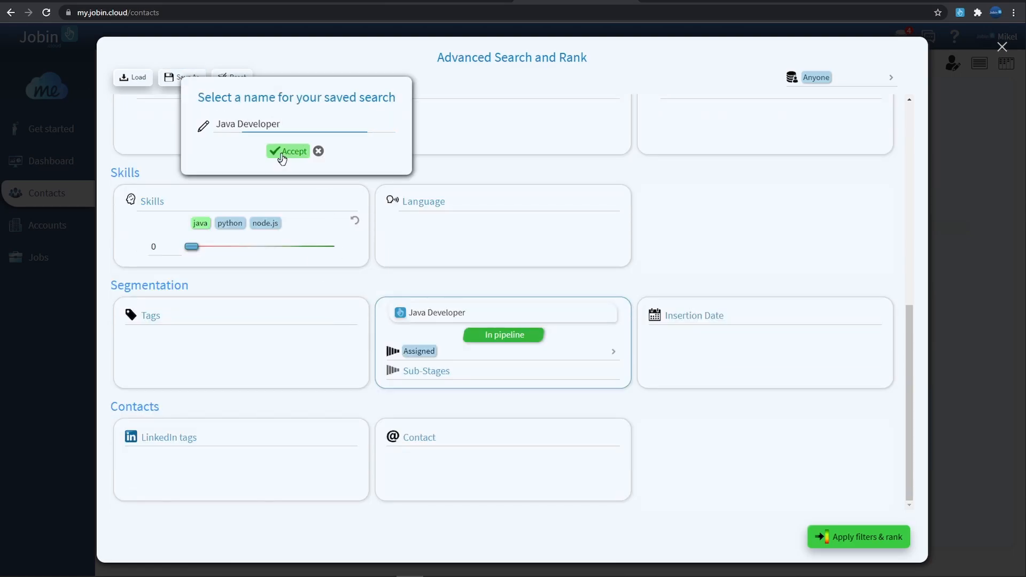
pyautogui.click(288, 152)
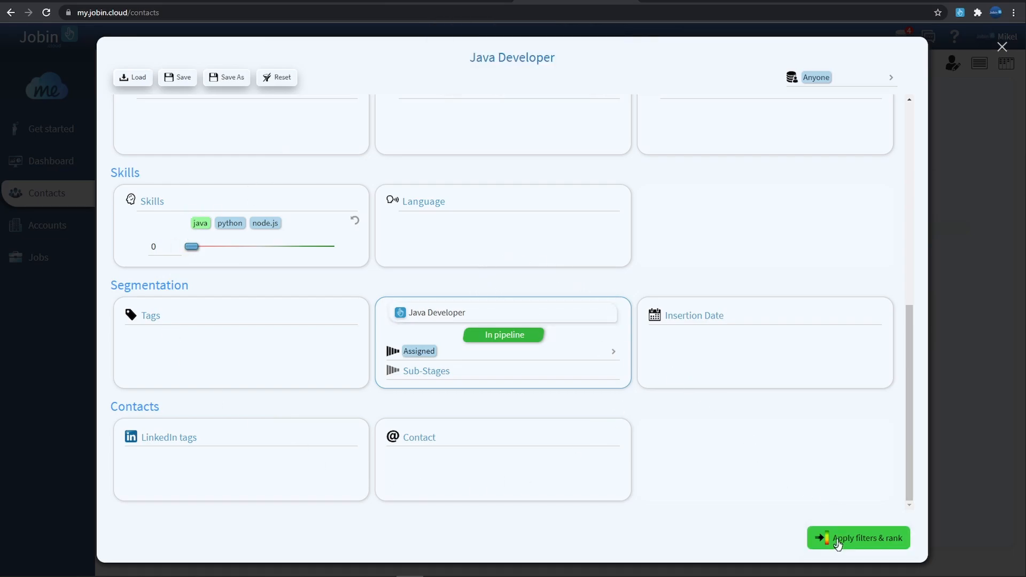
pyautogui.click(838, 538)
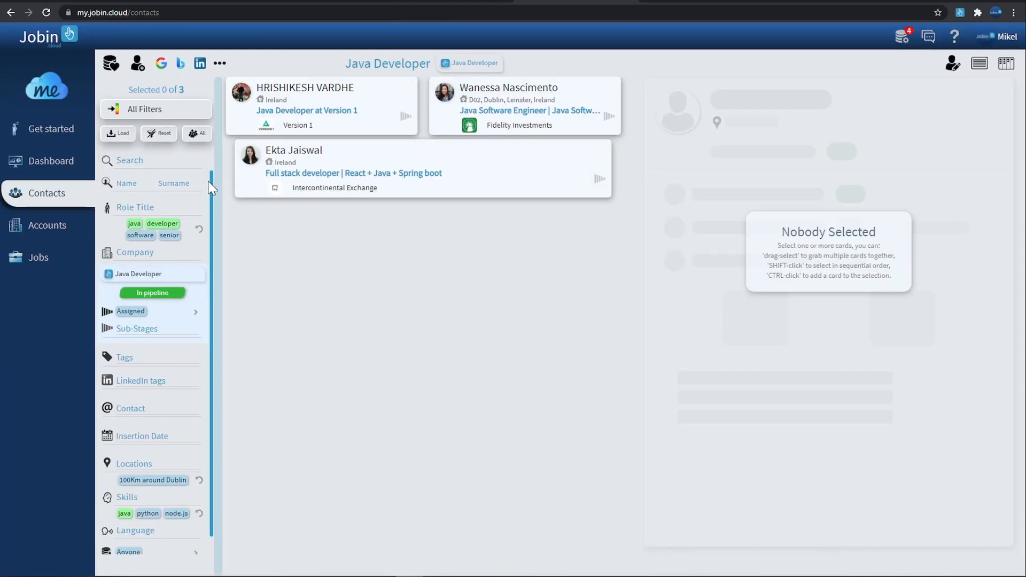
# Reset the contact filters and load the saved Java Developer search.
pyautogui.click(155, 138)
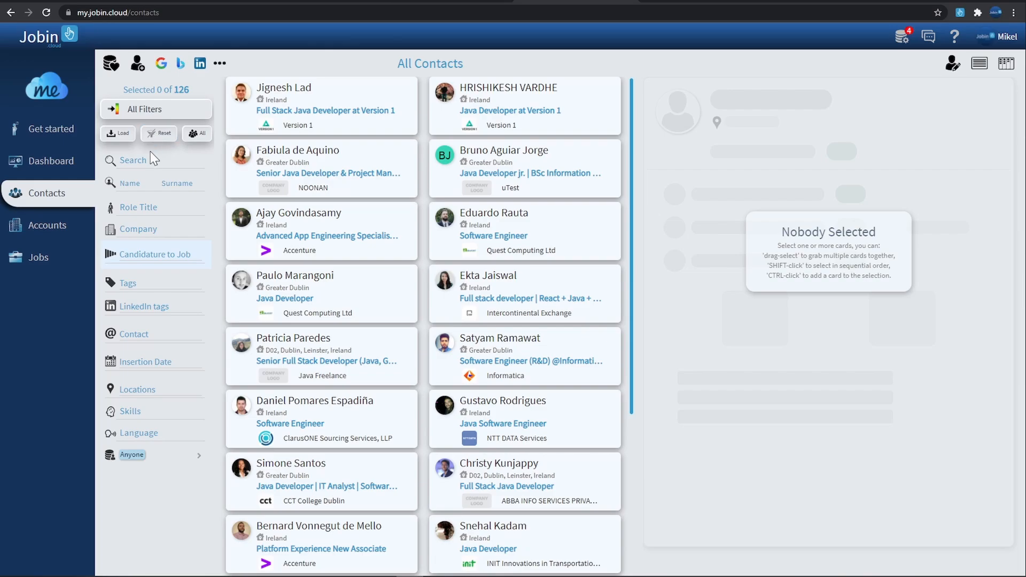
pyautogui.click(113, 137)
pyautogui.click(133, 174)
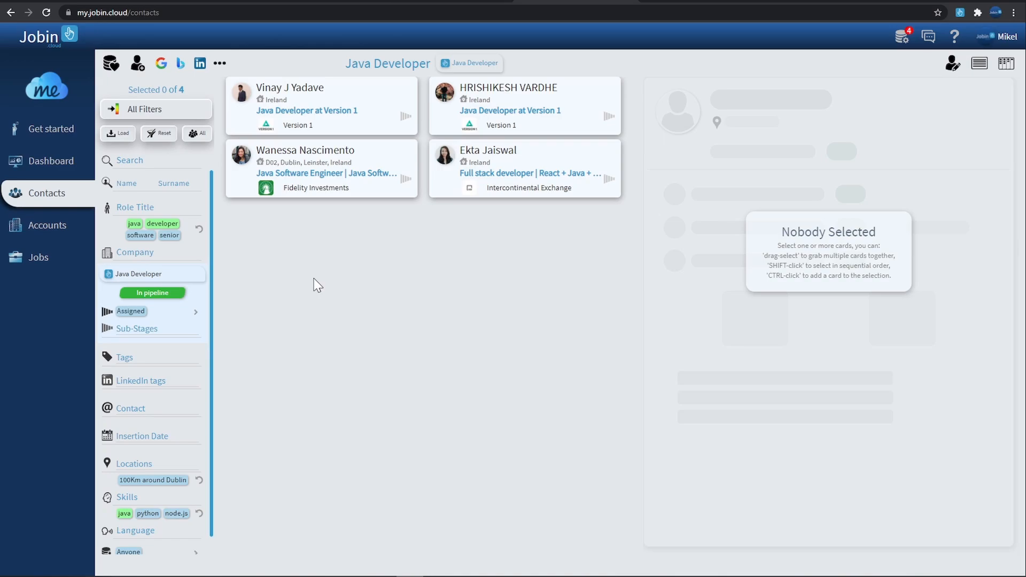
# Select all the contact cards returned by the Java Developer search.
pyautogui.click(198, 136)
pyautogui.click(198, 139)
pyautogui.moveTo(267, 86); pyautogui.dragTo(536, 214)
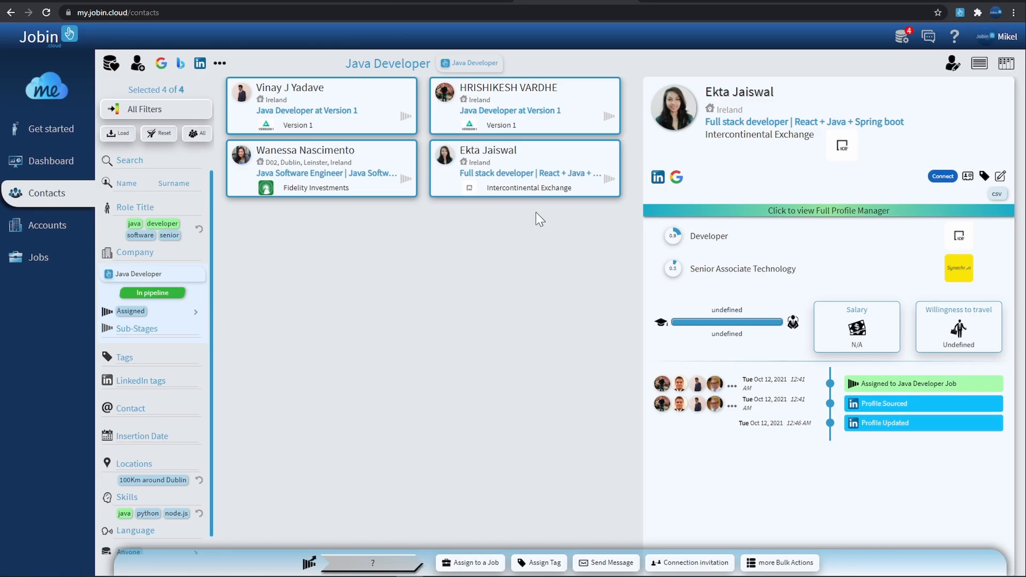
# Start a message to the selected contacts, switch its messaging method to LinkedIn inMail, and close the editor.
pyautogui.click(606, 564)
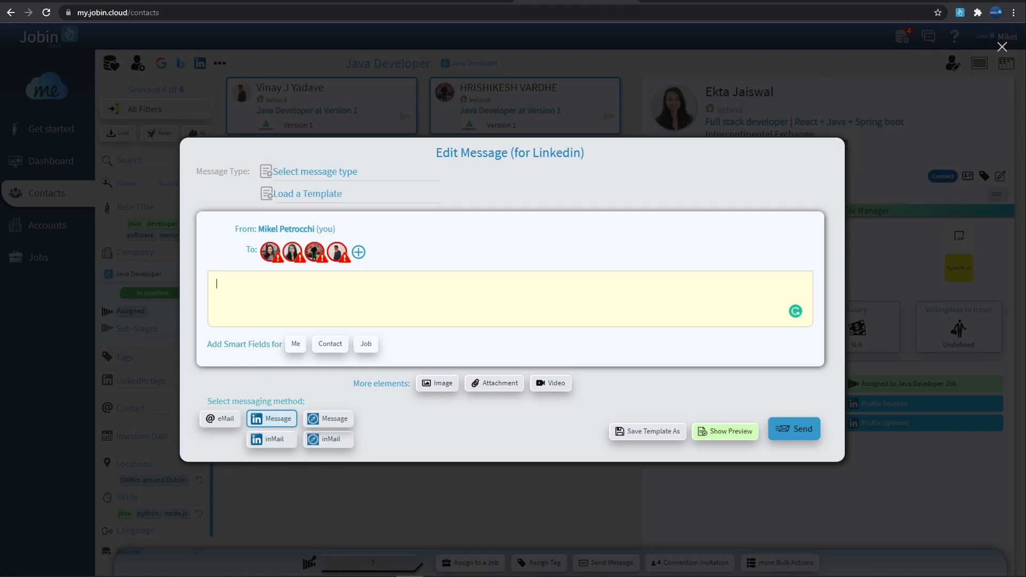
pyautogui.moveTo(276, 267)
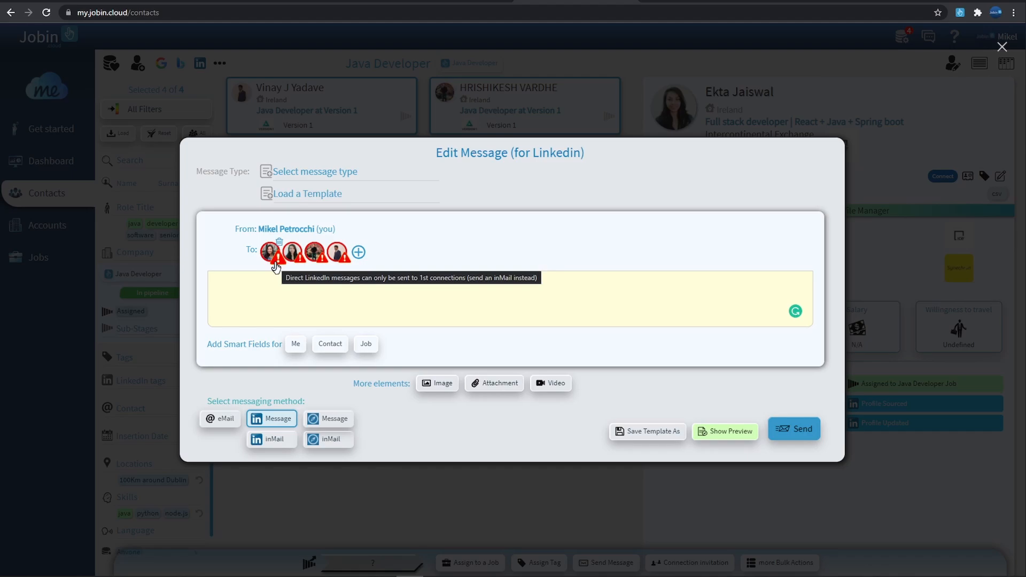
pyautogui.click(269, 448)
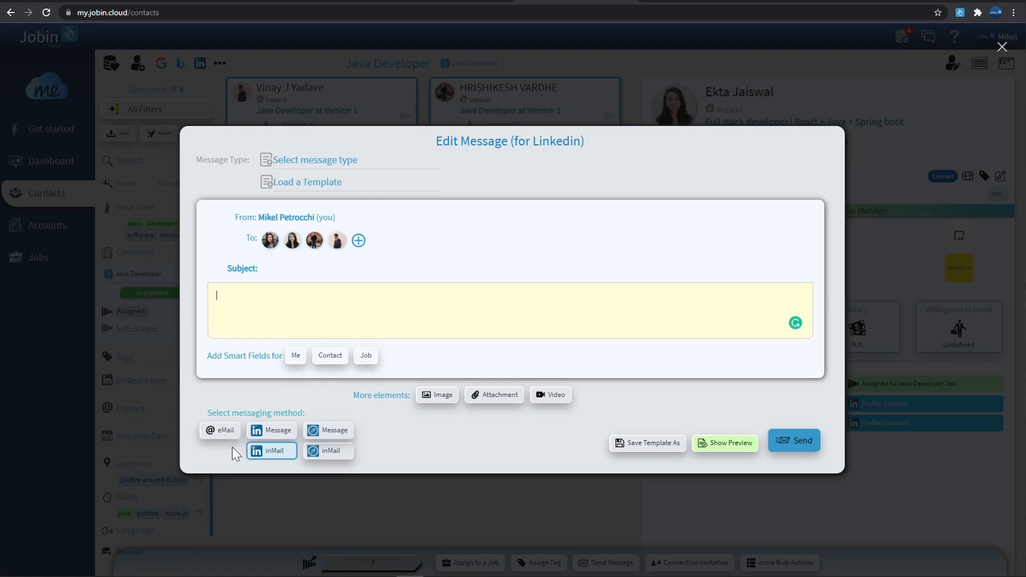
pyautogui.click(292, 493)
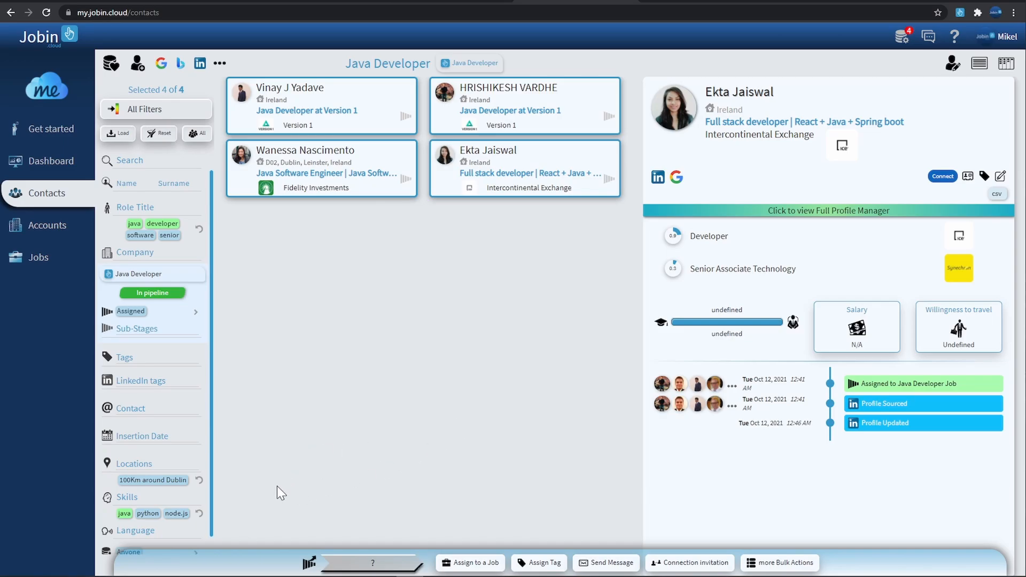
# Start a LinkedIn connection invitation for the selected contacts and add a note from the Jobseeking interest template.
pyautogui.click(691, 563)
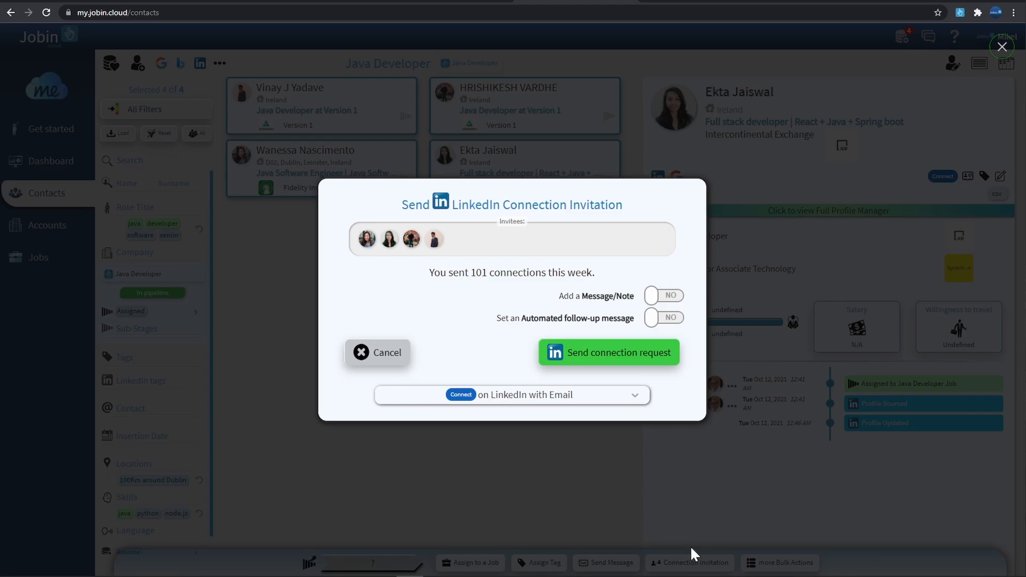
pyautogui.click(658, 295)
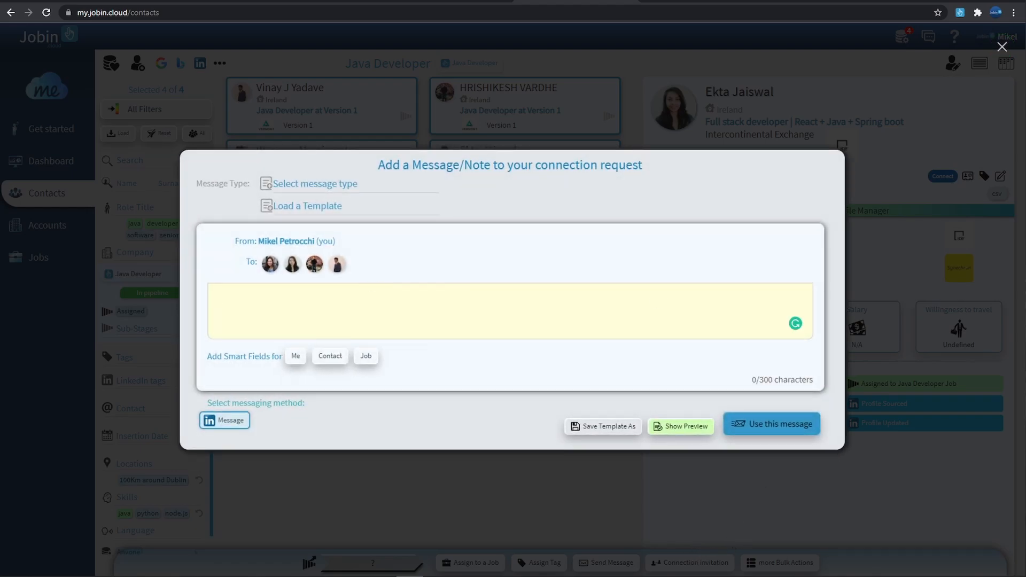
pyautogui.click(329, 207)
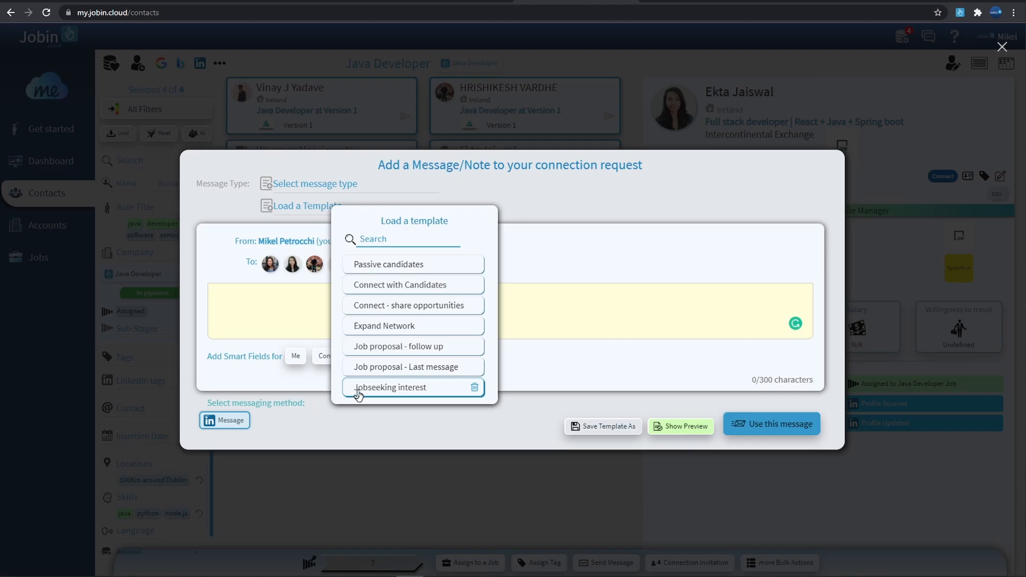
pyautogui.click(355, 390)
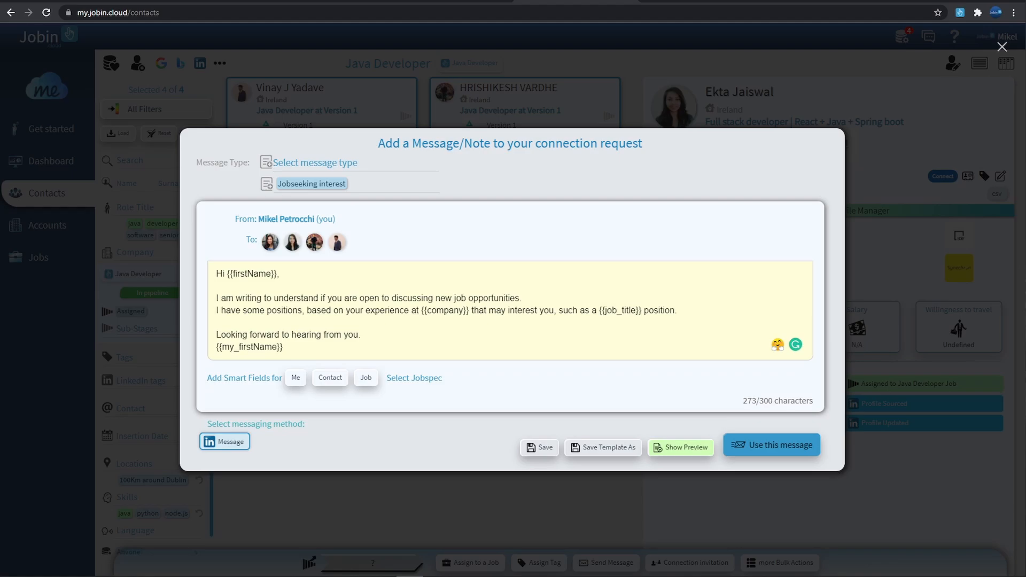
# Check the first name placeholder in the note, preview the message for the first recipient, and return to editing.
pyautogui.moveTo(278, 274); pyautogui.dragTo(225, 274)
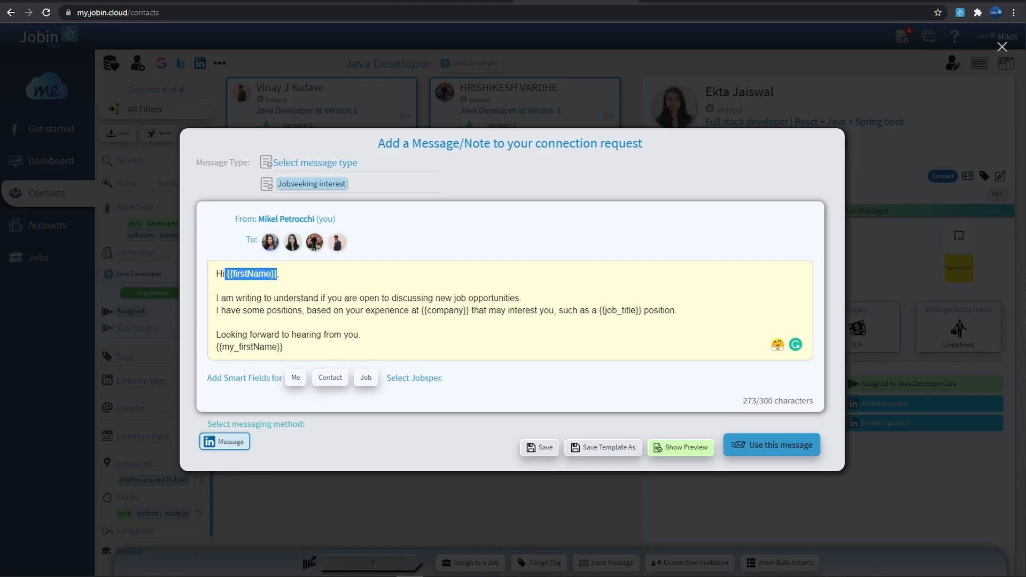
pyautogui.click(217, 286)
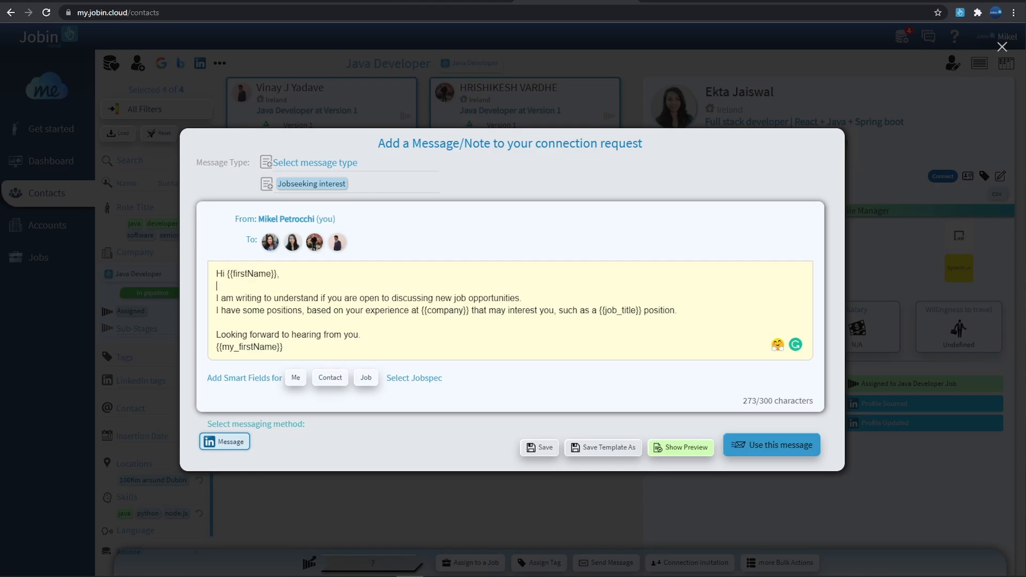
pyautogui.click(682, 449)
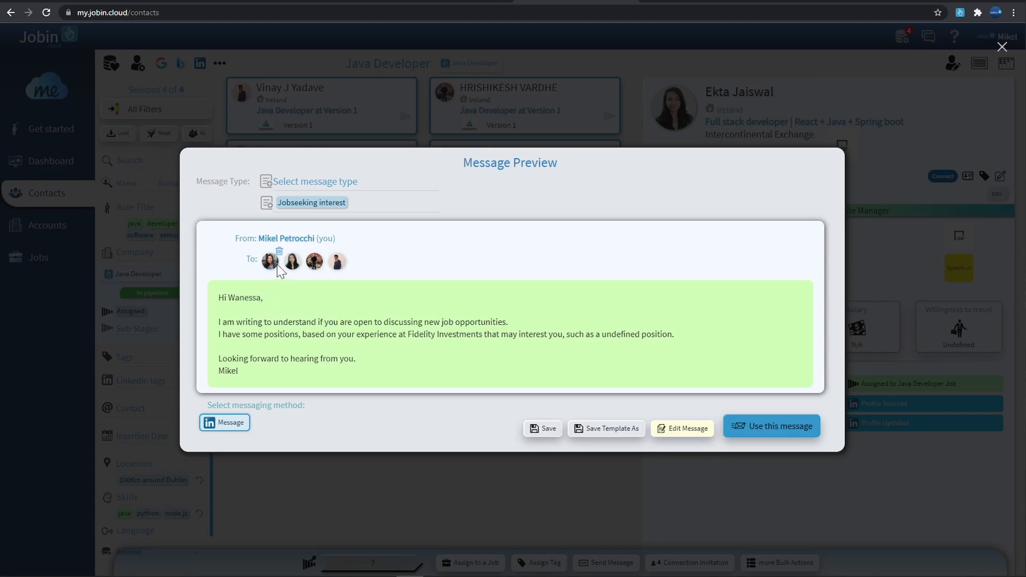
pyautogui.moveTo(269, 267)
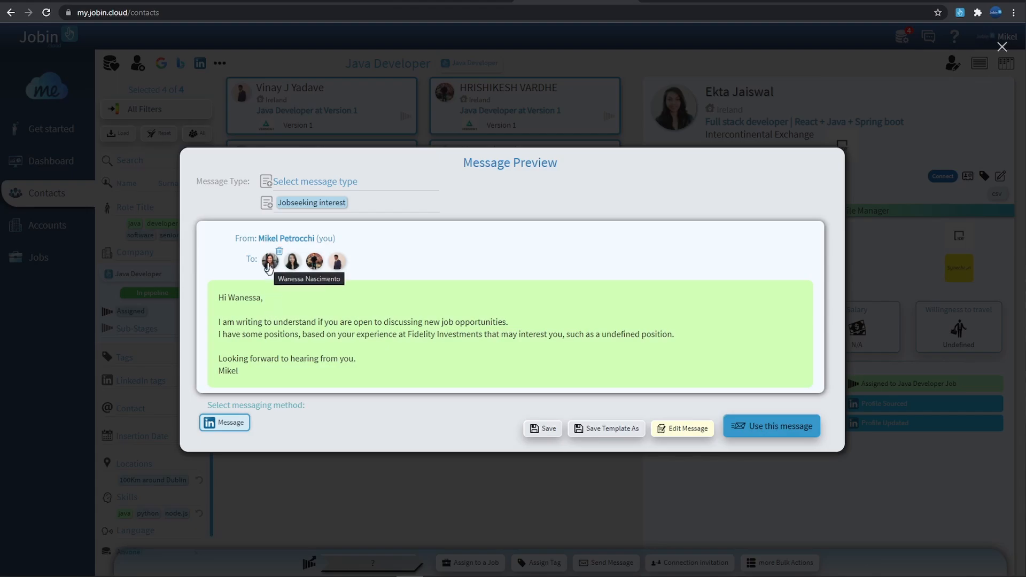
pyautogui.click(679, 427)
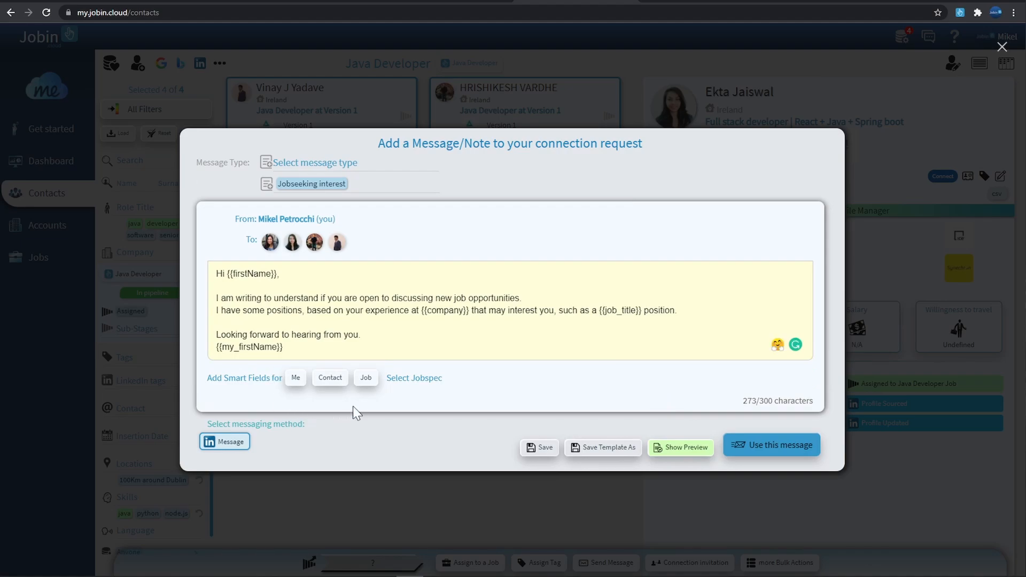
# Examine the smart fields offered for the sender, the contact and the job.
pyautogui.click(295, 382)
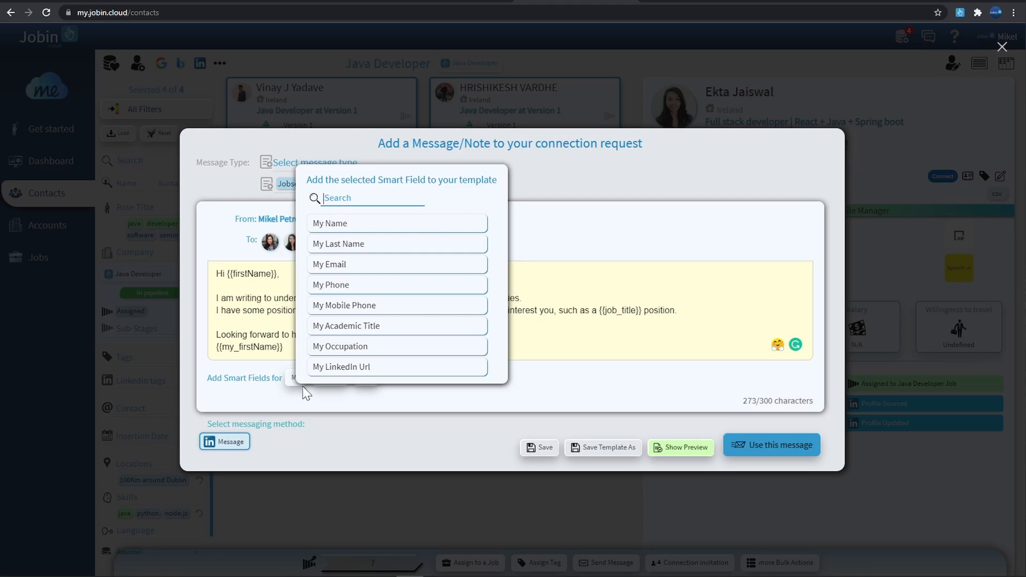
pyautogui.click(424, 394)
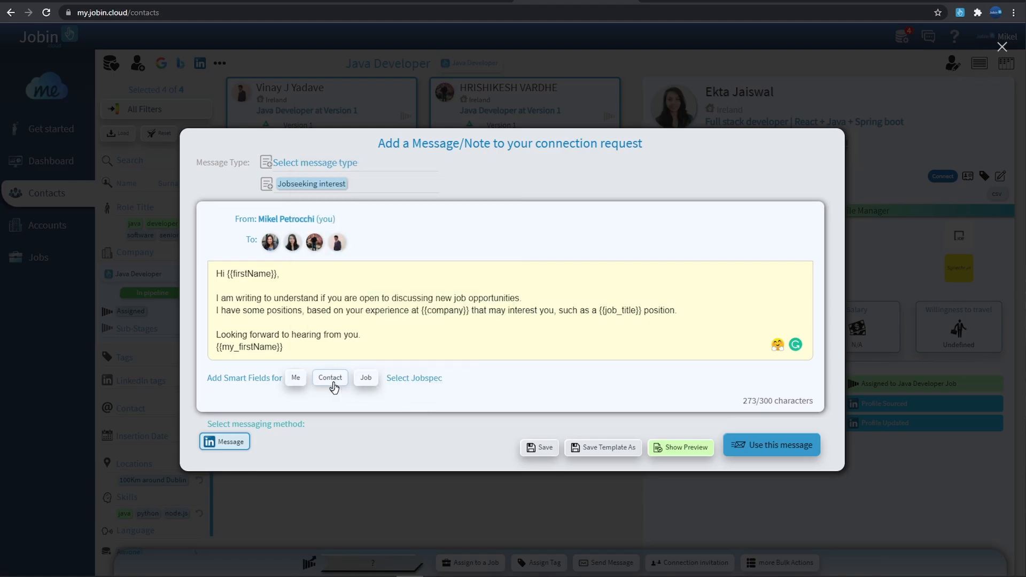
pyautogui.click(330, 379)
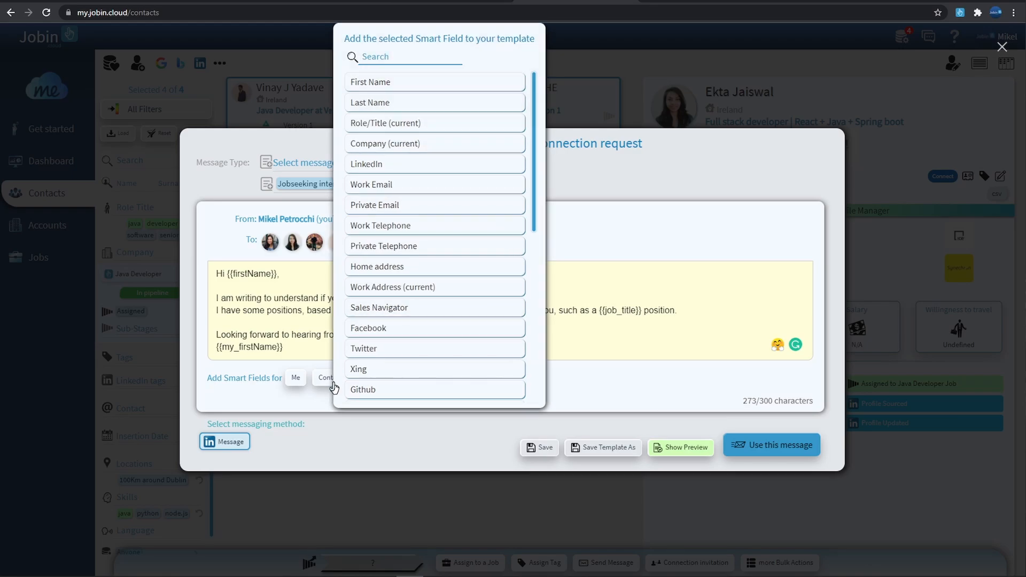
pyautogui.scroll(-5, 478, 136)
pyautogui.scroll(-2, 470, 187)
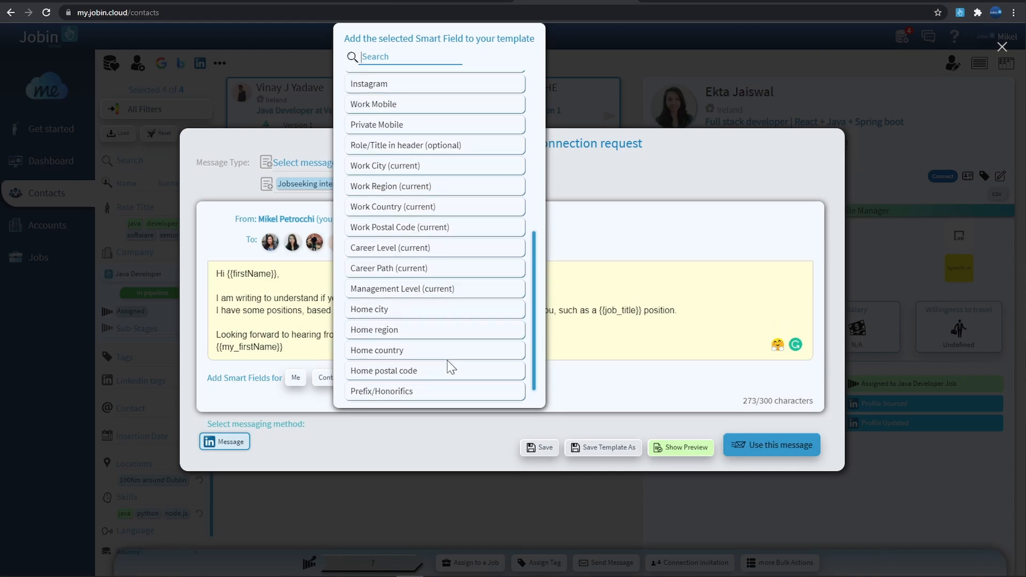
pyautogui.scroll(7, 449, 364)
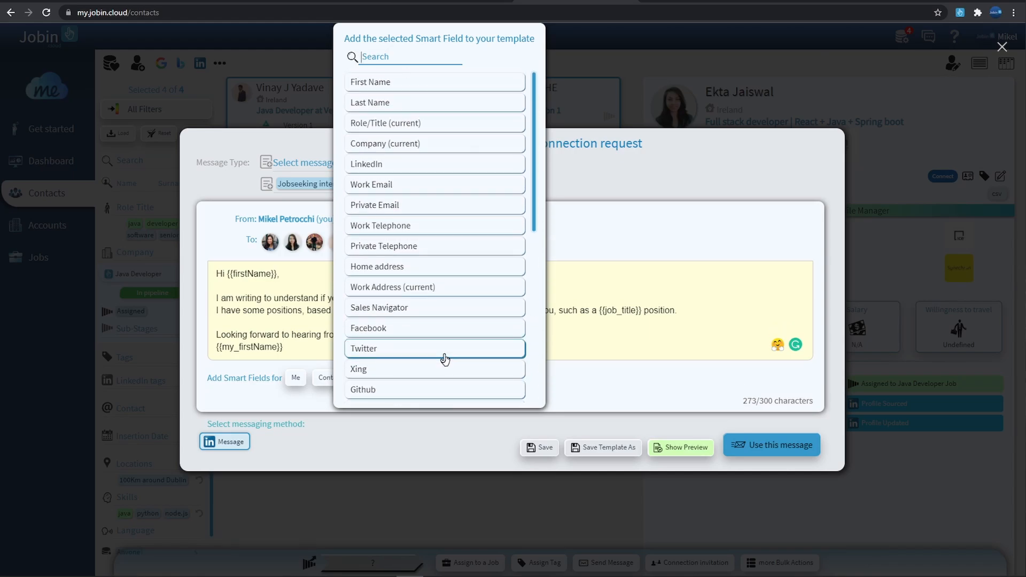
pyautogui.click(587, 350)
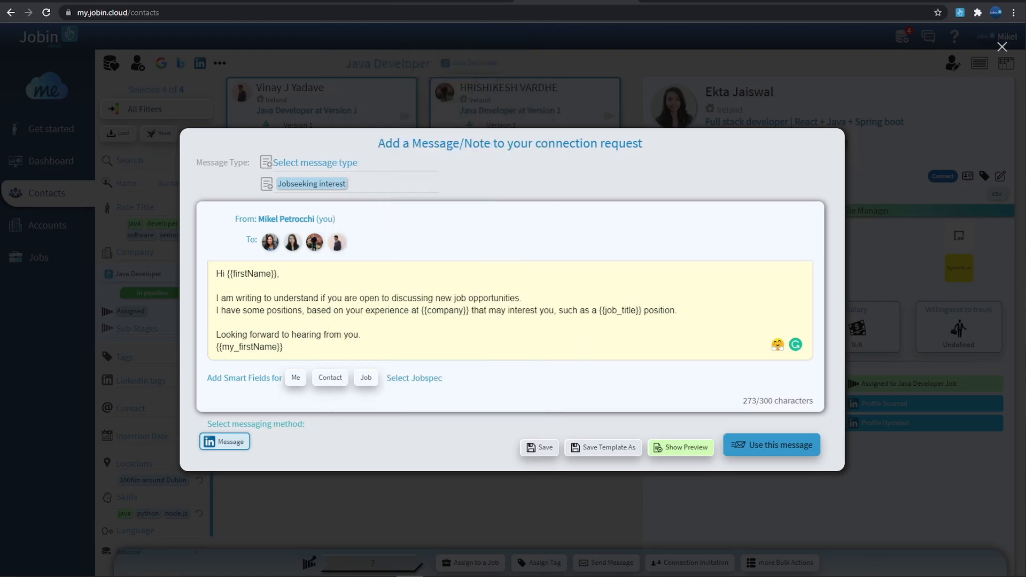
pyautogui.click(363, 378)
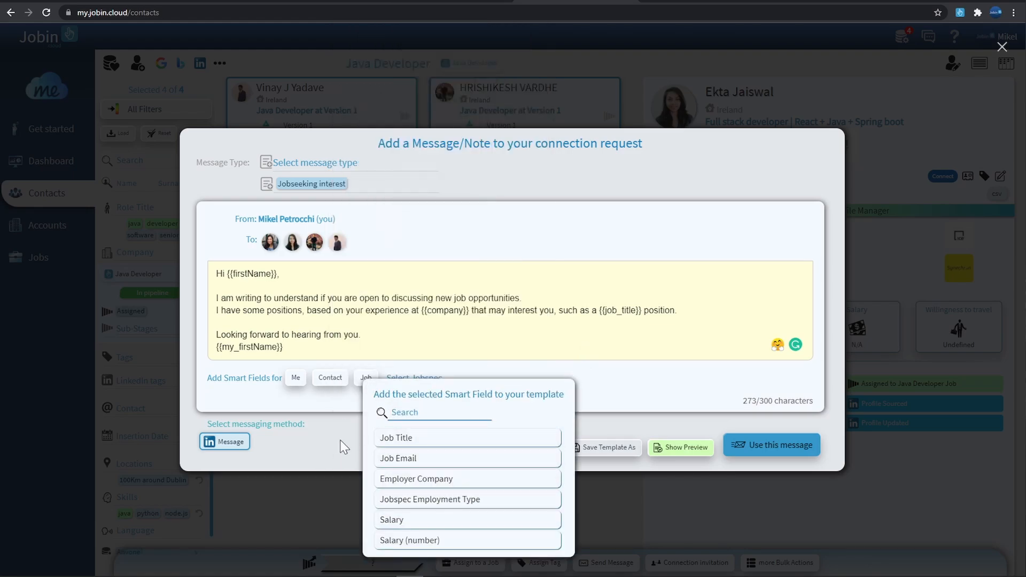
pyautogui.click(341, 405)
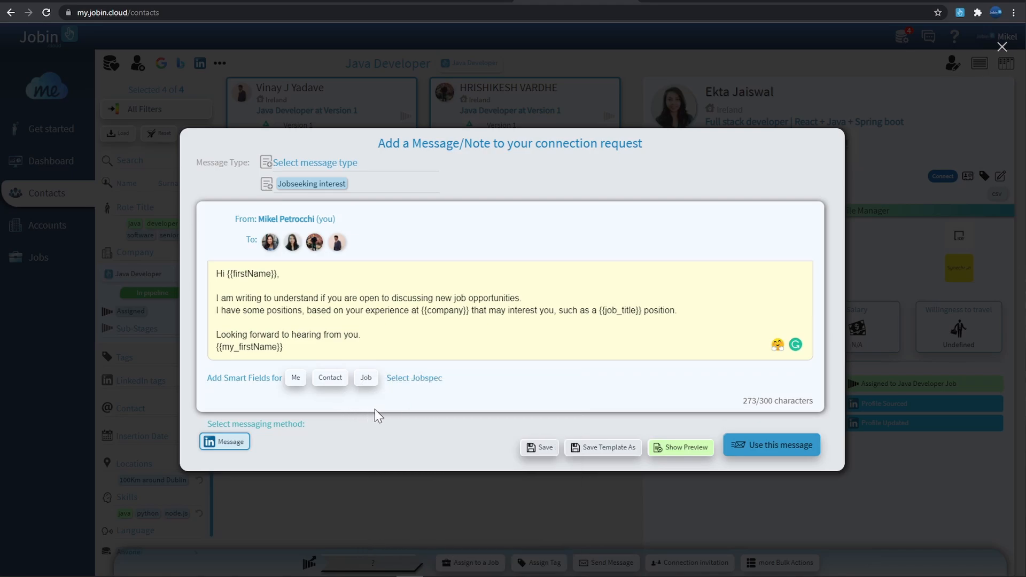
# Set the note's jobspec to Java Developer and check the job title in the message preview.
pyautogui.click(414, 381)
pyautogui.click(503, 429)
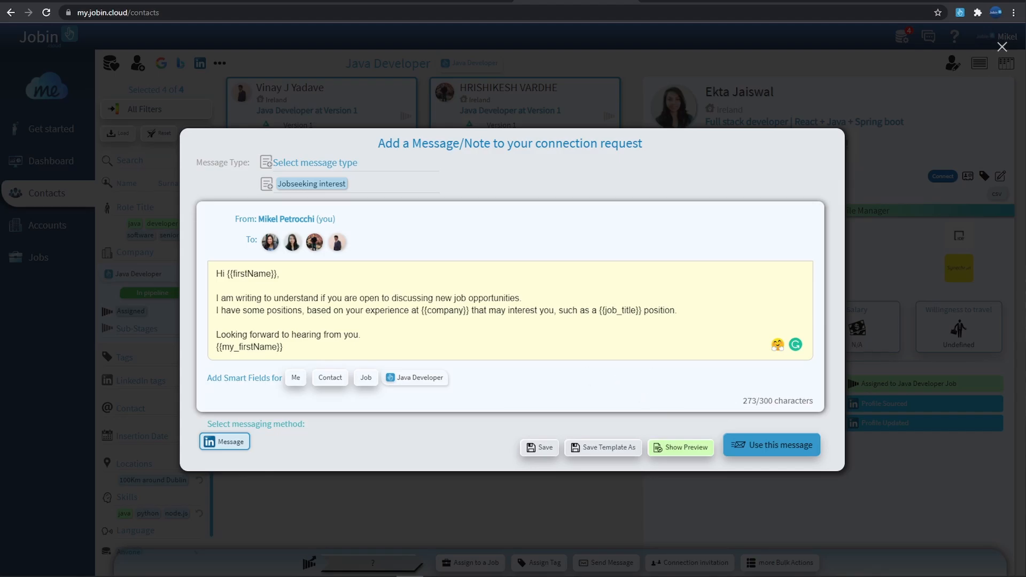
pyautogui.click(681, 448)
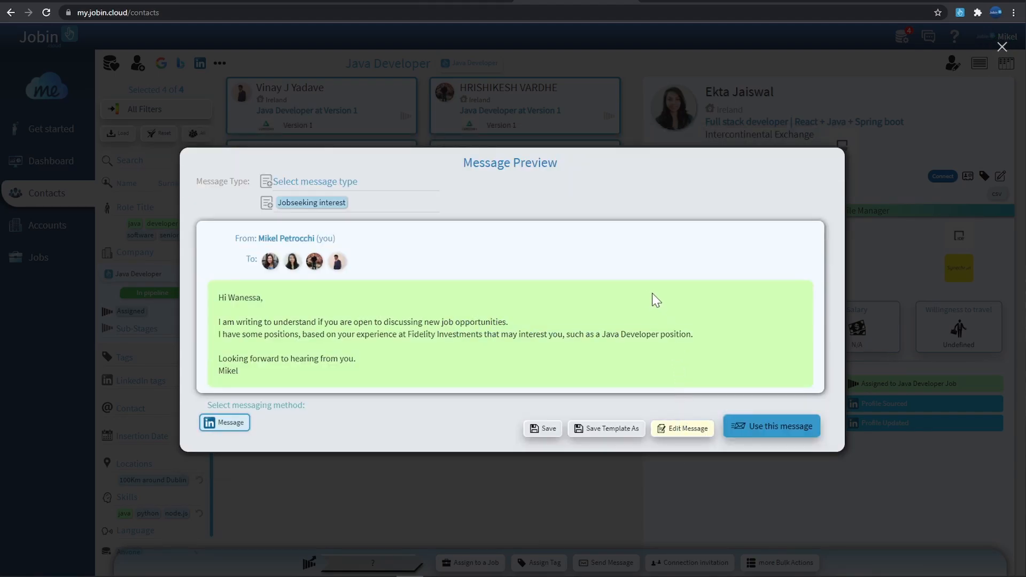
pyautogui.moveTo(600, 335); pyautogui.dragTo(666, 337)
pyautogui.click(654, 361)
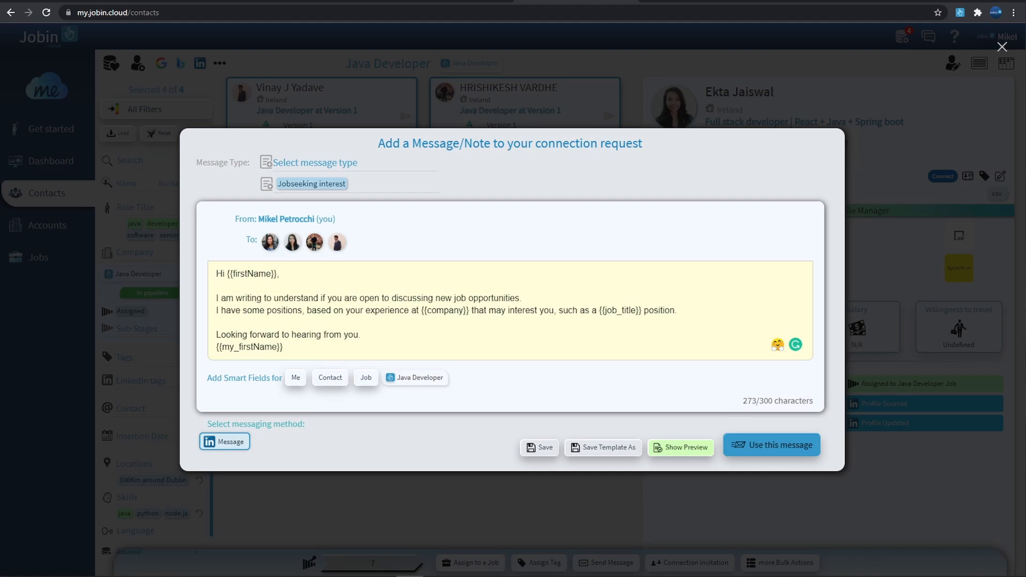
# Attach the note to the LinkedIn invitation and set up an automated follow-up message with a delay of 1 day.
pyautogui.click(768, 453)
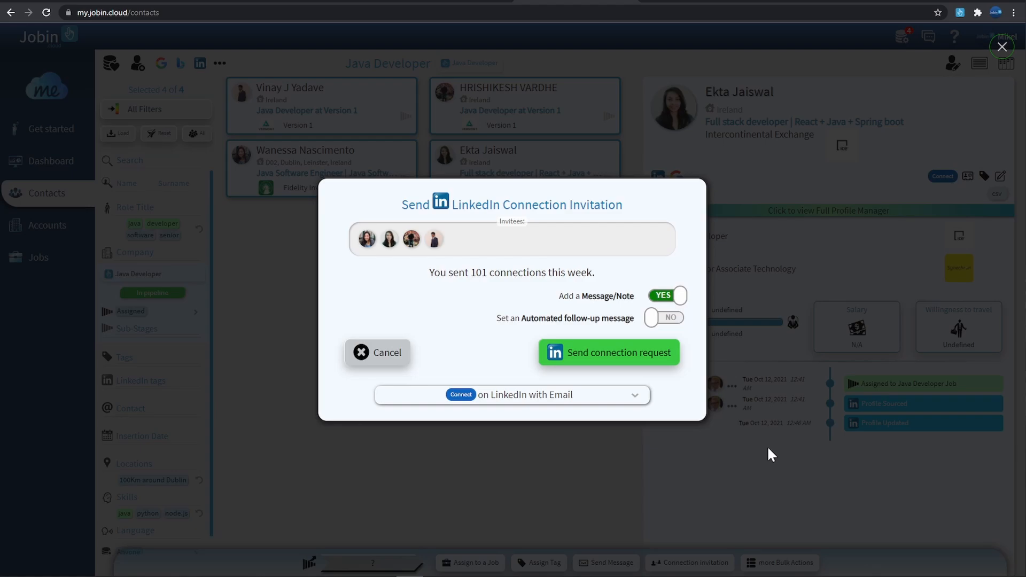
pyautogui.click(656, 319)
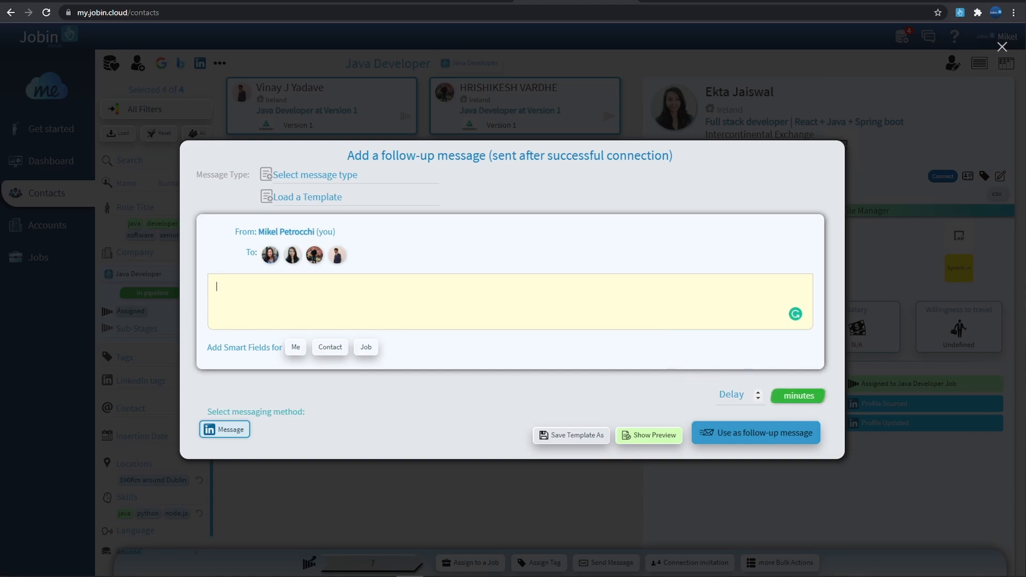
pyautogui.click(737, 395)
pyautogui.write('5')
pyautogui.click(796, 396)
pyautogui.click(759, 392)
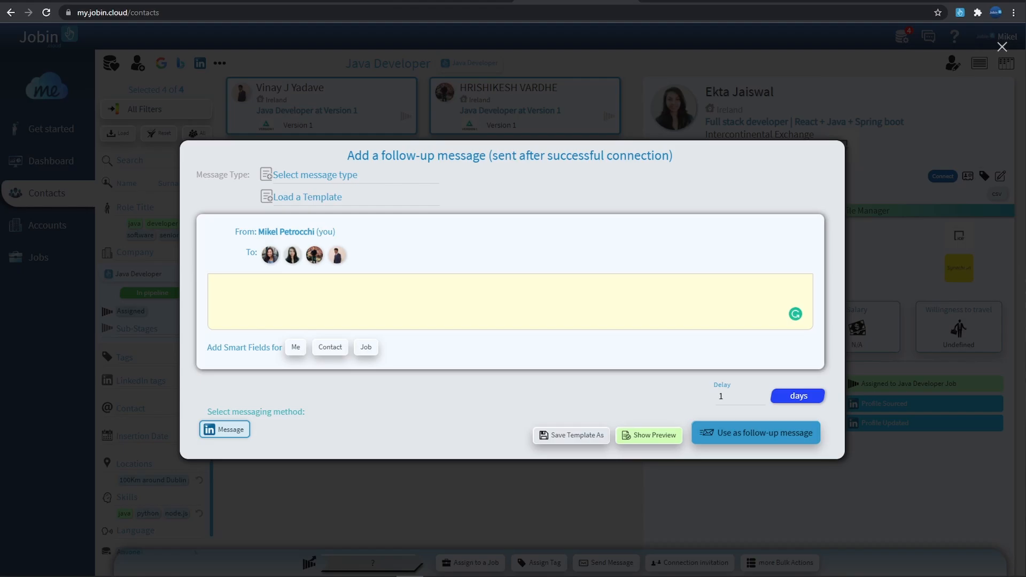
pyautogui.click(755, 434)
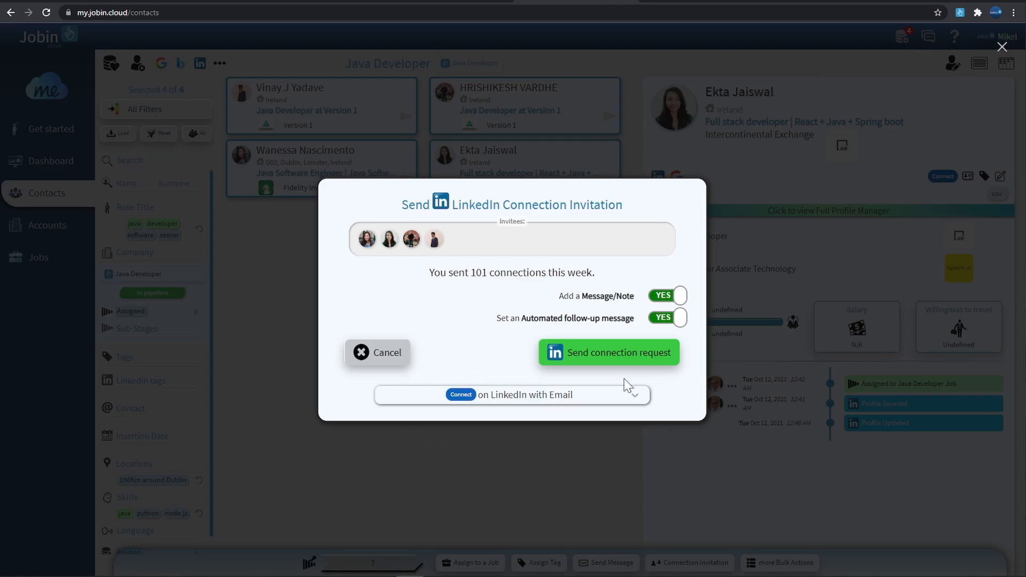
pyautogui.click(602, 394)
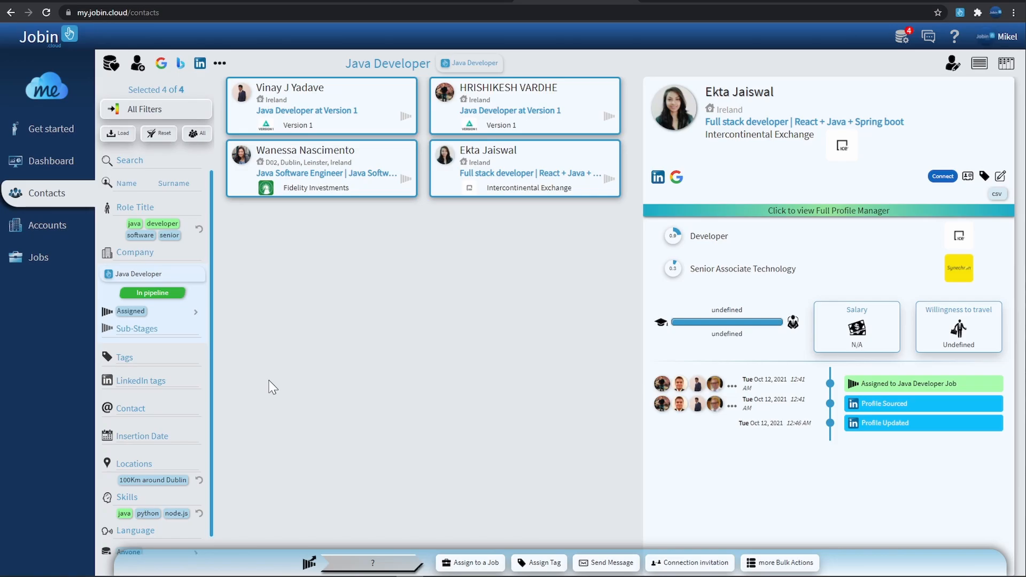
# Move the four selected contacts to the Contacted stage of the Java Developer job with sub-stage Waiting for application.
pyautogui.click(376, 562)
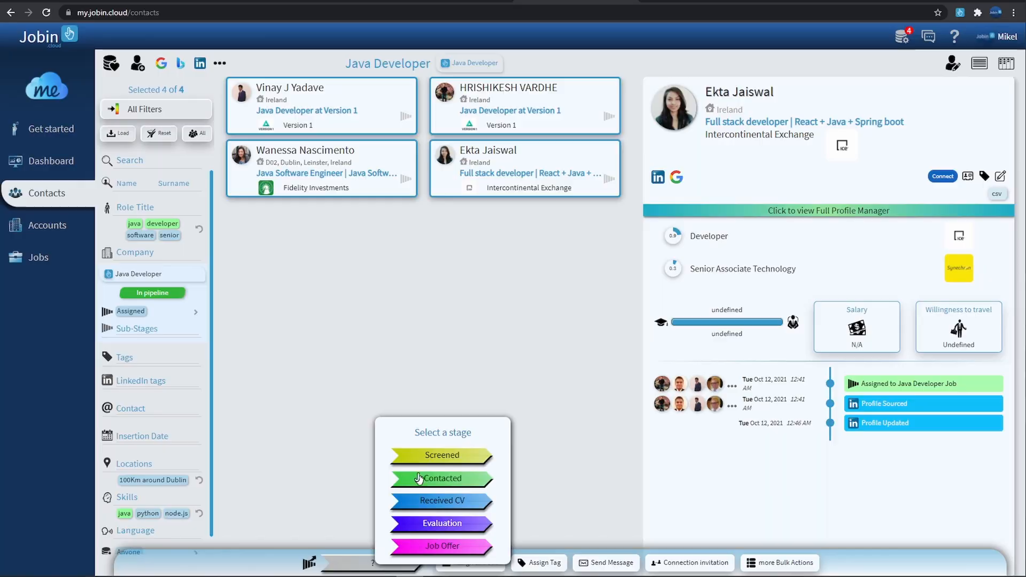
pyautogui.click(419, 477)
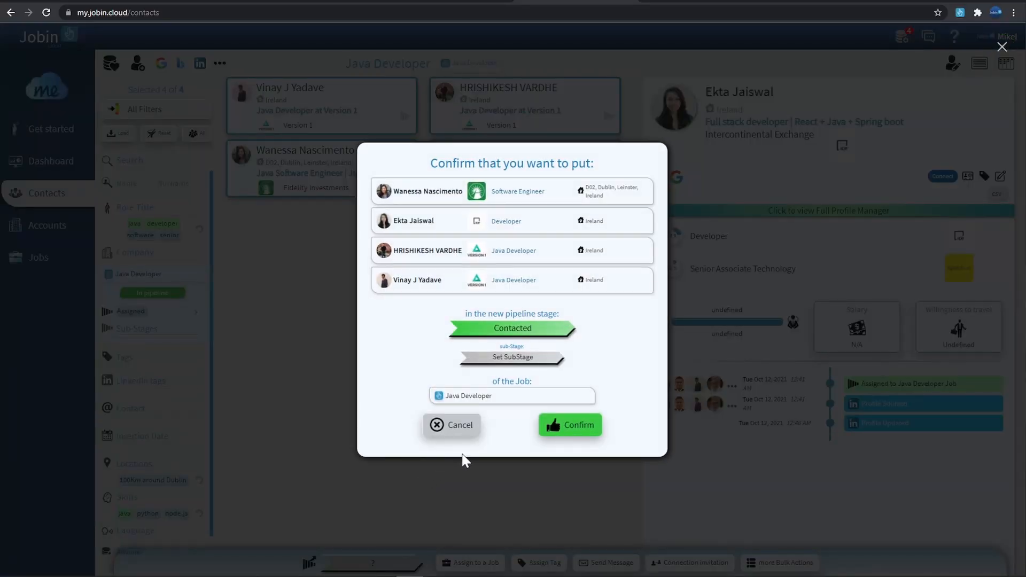
pyautogui.click(517, 359)
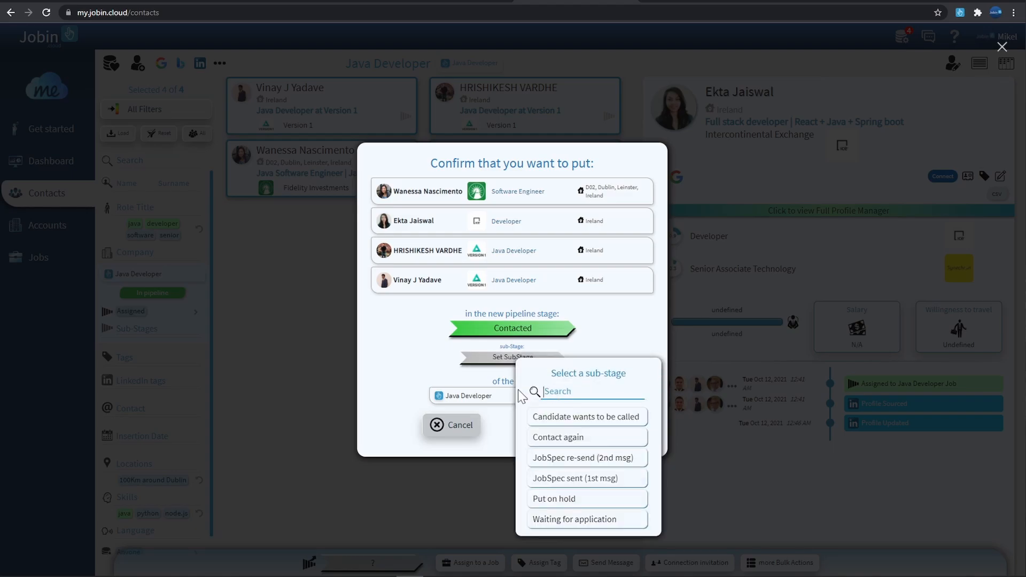
pyautogui.click(558, 521)
pyautogui.click(576, 428)
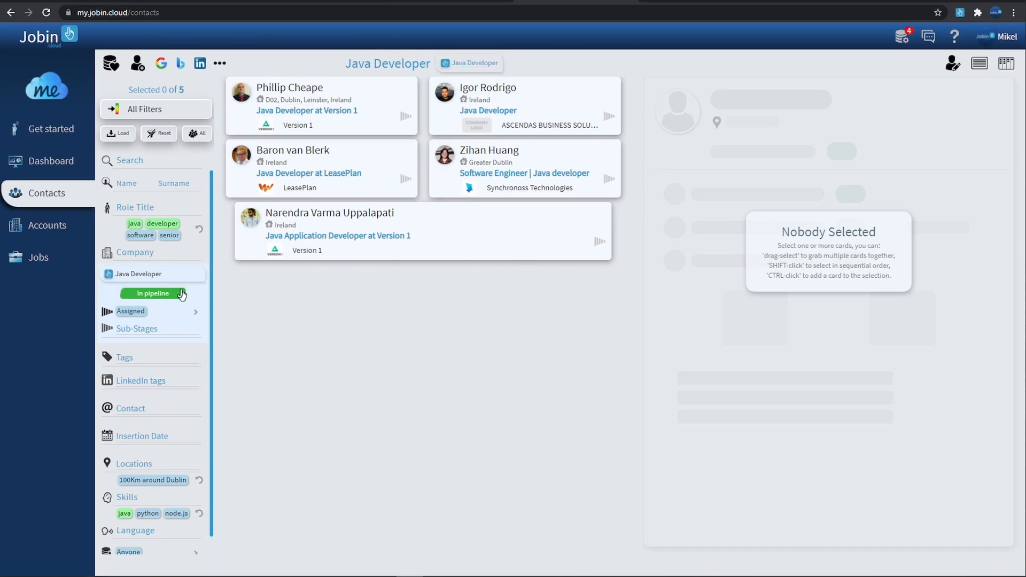
# Change the Java Developer pipeline's stage filter from Assigned to Contacted.
pyautogui.click(144, 315)
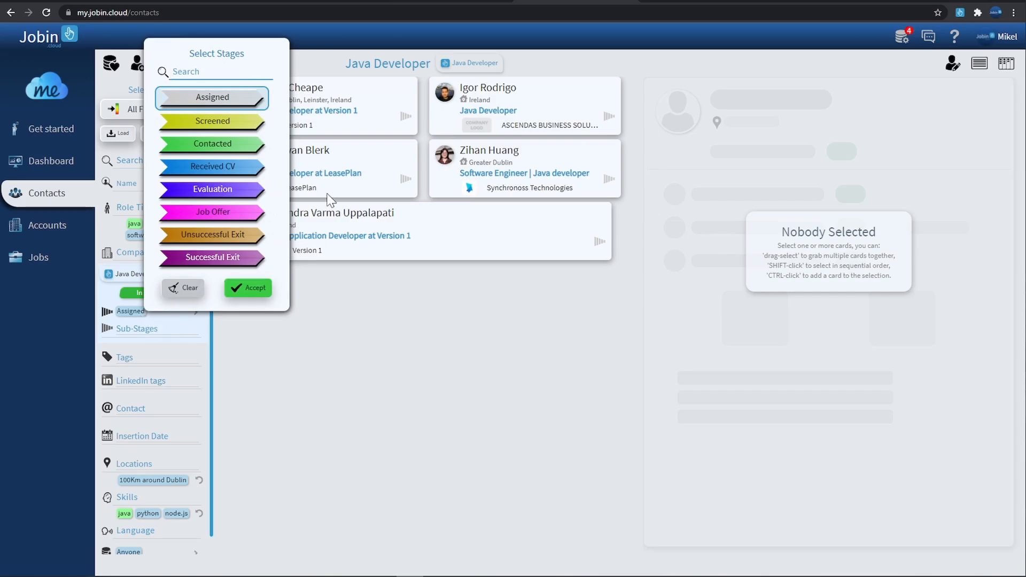
pyautogui.click(219, 144)
pyautogui.click(241, 96)
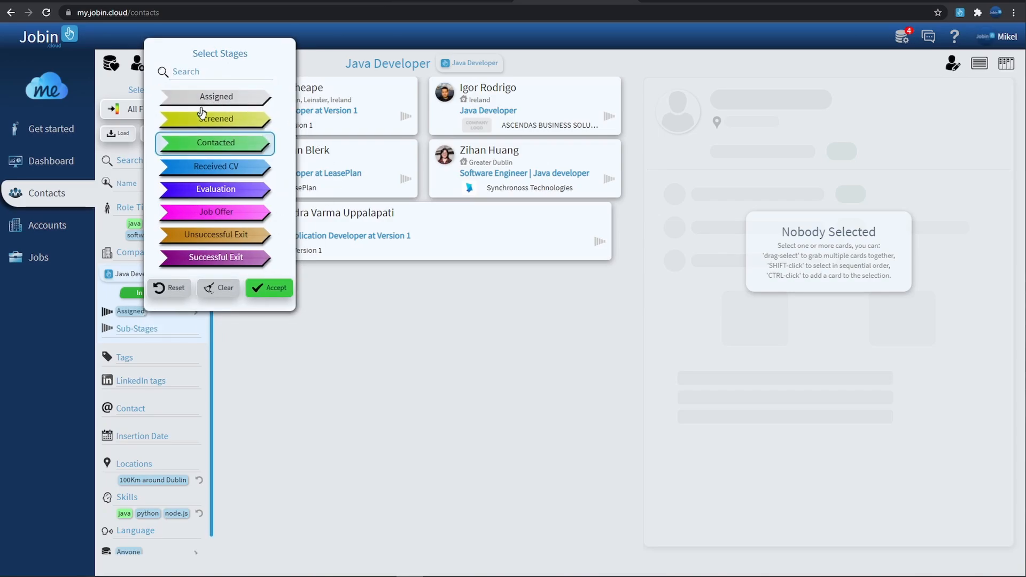
pyautogui.click(262, 289)
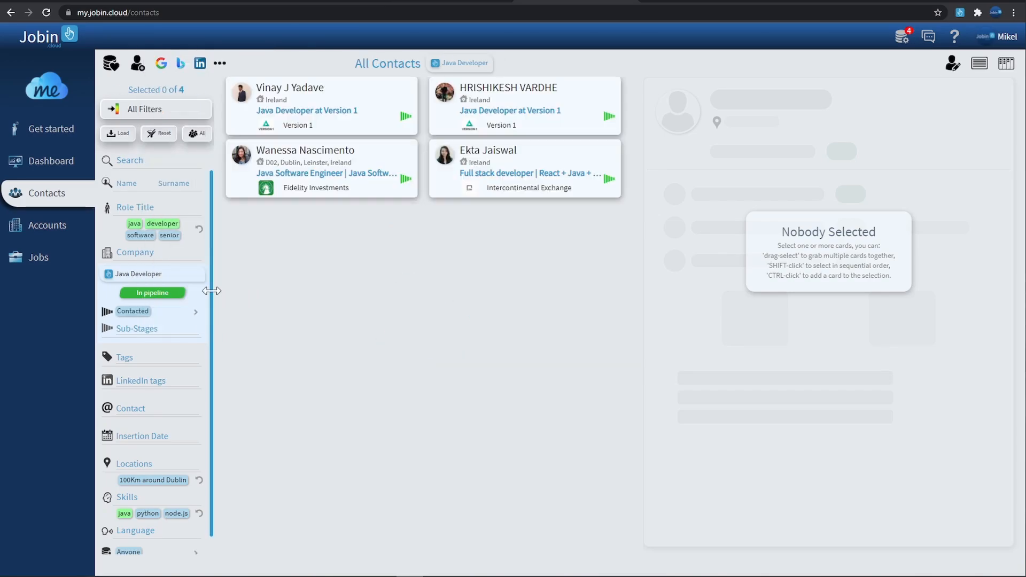
# Remove the Contacted stage filter and display the Java Developer candidates as a kanban board.
pyautogui.click(159, 314)
pyautogui.click(230, 140)
pyautogui.click(261, 287)
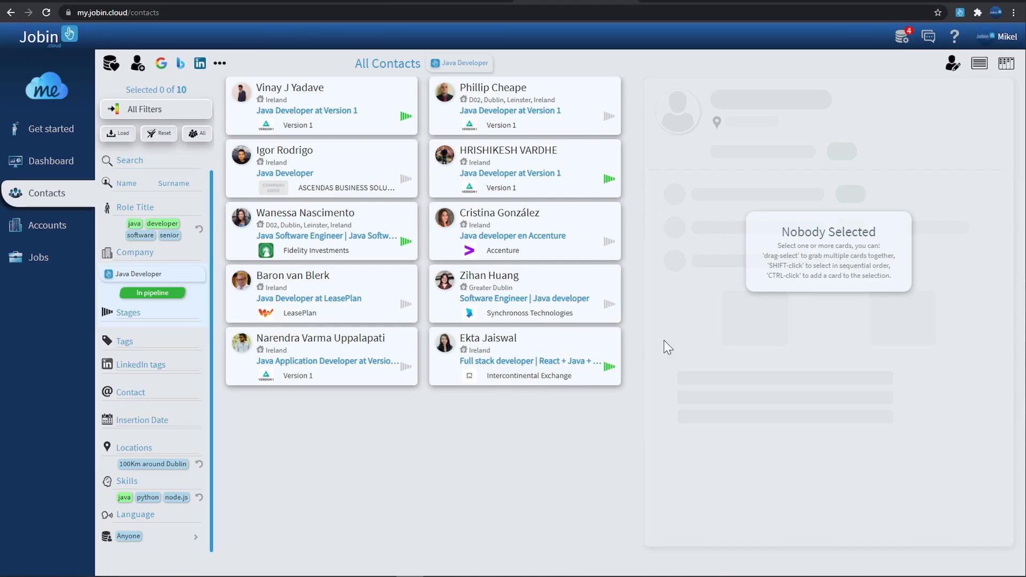
pyautogui.click(1007, 73)
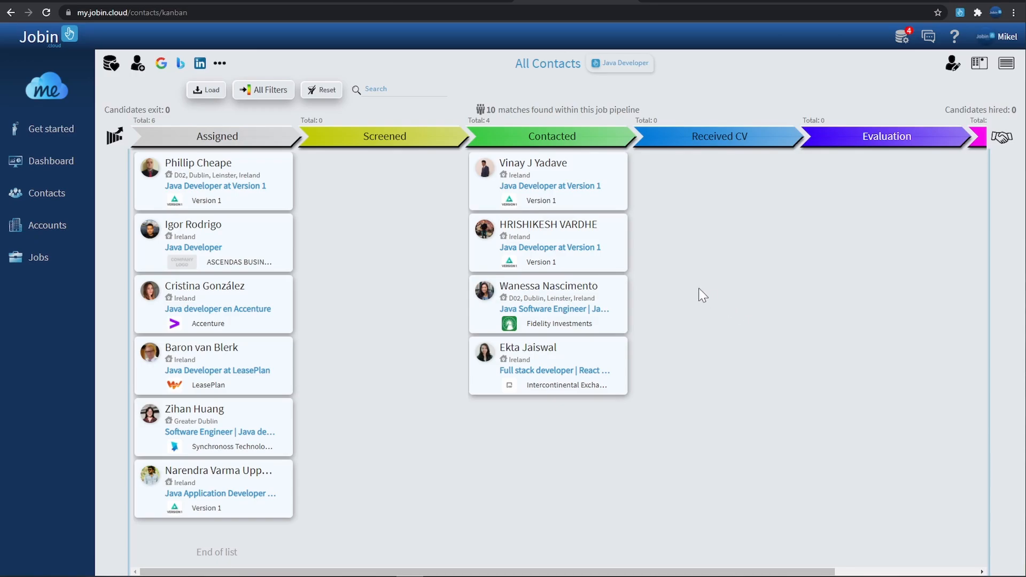
# Move the second Contacted candidate to Received CV and on to Evaluation, and the Ascendas and LeasePlan developers from Assigned to Screened.
pyautogui.moveTo(521, 232); pyautogui.dragTo(678, 256)
pyautogui.moveTo(217, 246); pyautogui.dragTo(369, 281)
pyautogui.moveTo(212, 294); pyautogui.dragTo(387, 343)
pyautogui.hscroll(3, 602, 373)
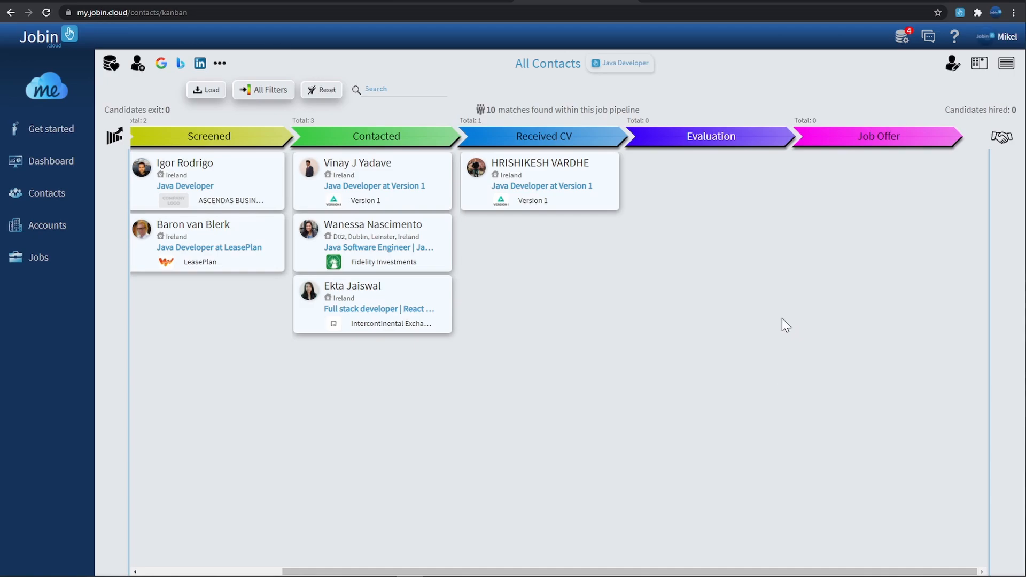
pyautogui.moveTo(515, 173); pyautogui.dragTo(709, 240)
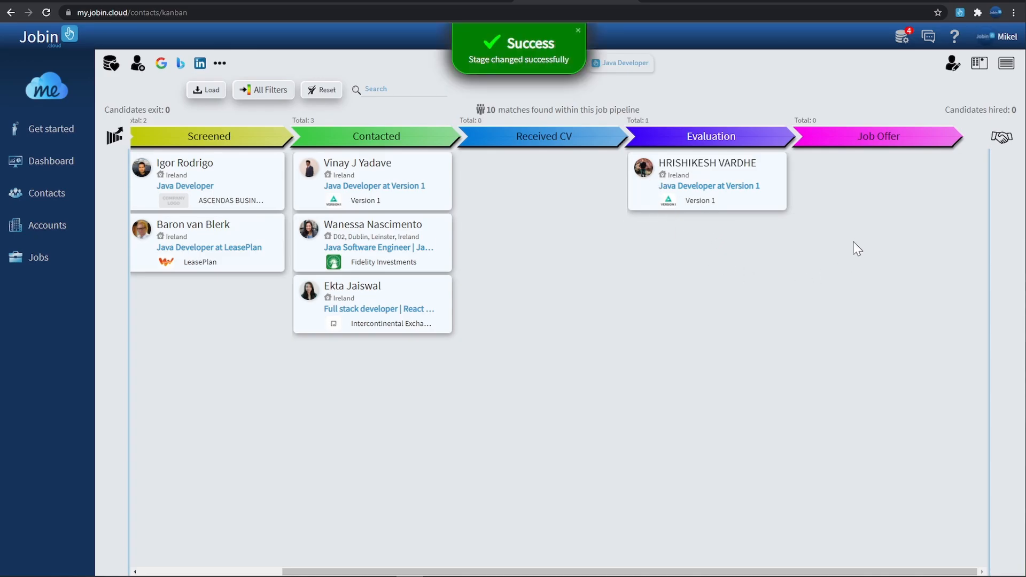
# Return to the contact cards and examine the first contact's event history.
pyautogui.click(60, 194)
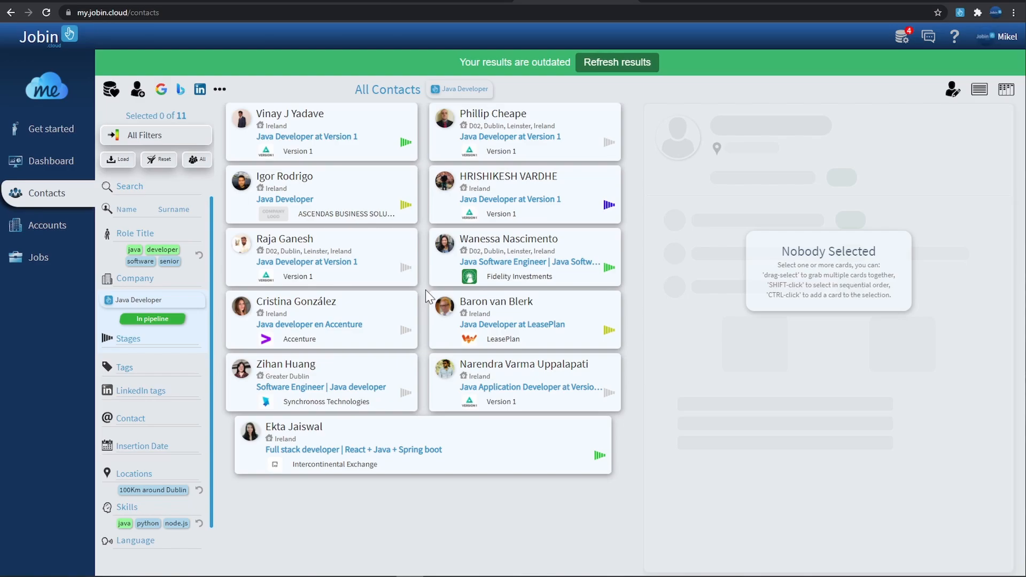
pyautogui.click(343, 149)
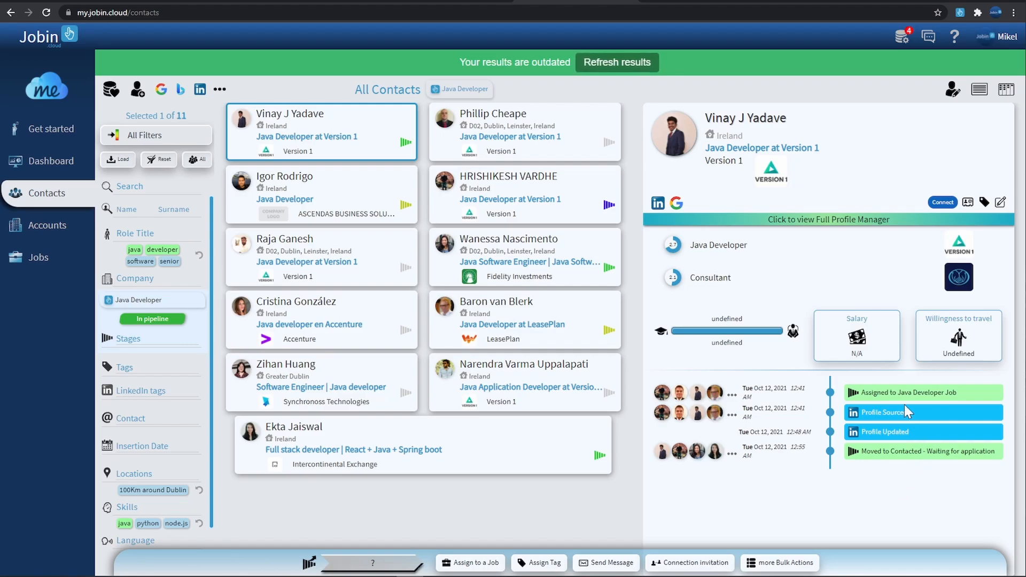
pyautogui.moveTo(856, 425)
# Show the contacts as a list, select the first nine and export them to a .csv file.
pyautogui.click(976, 98)
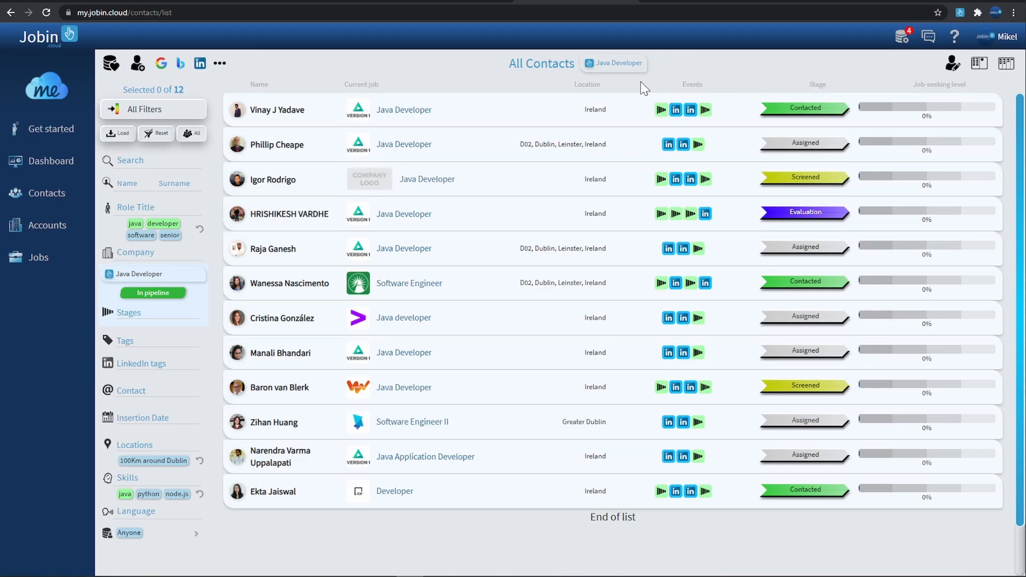
pyautogui.moveTo(281, 109); pyautogui.dragTo(623, 388)
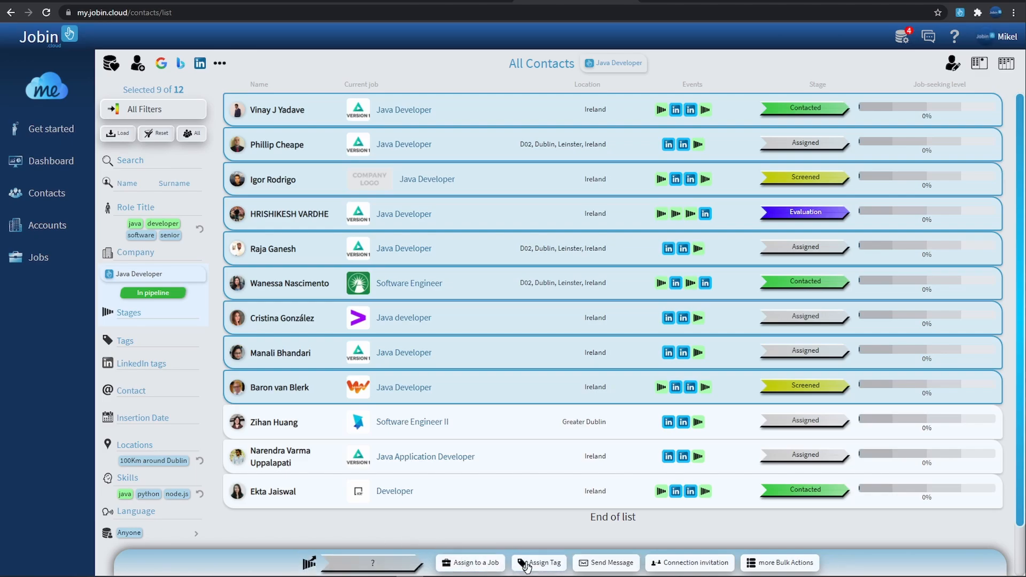
pyautogui.click(769, 563)
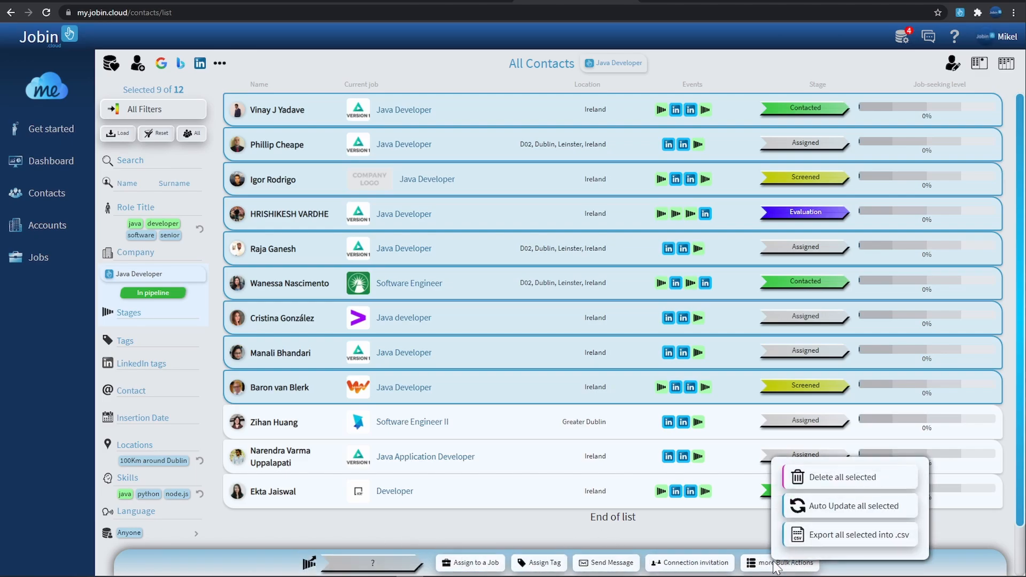
pyautogui.click(807, 537)
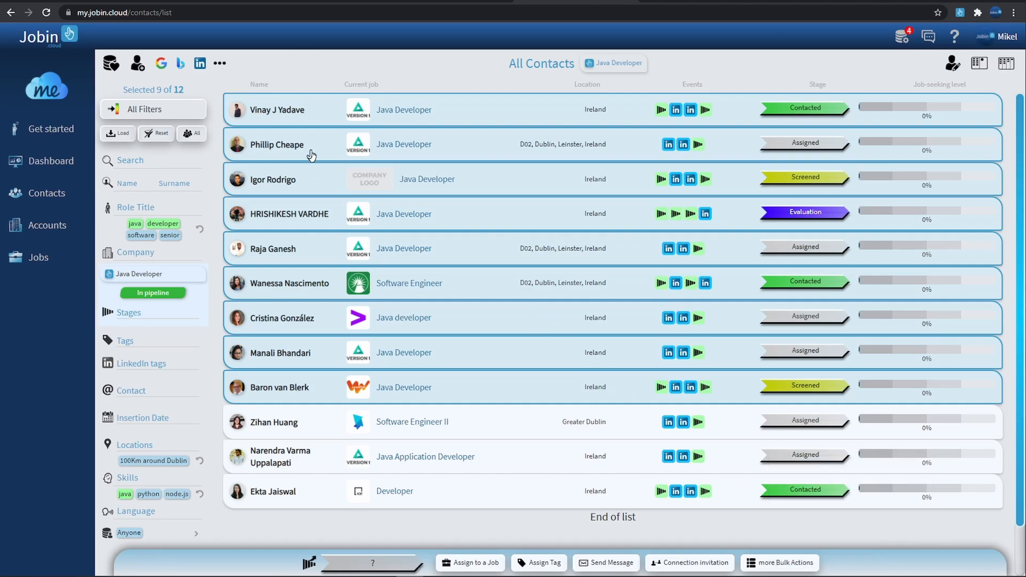
# Review the first contact's full profile and their messaging and events timeline, and return to the contacts.
pyautogui.click(298, 120)
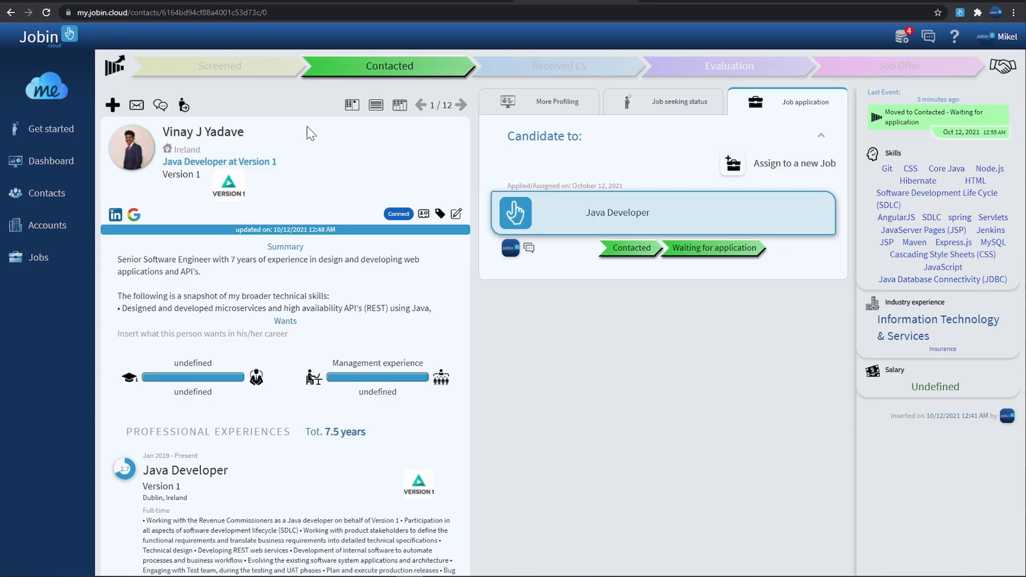
pyautogui.click(158, 109)
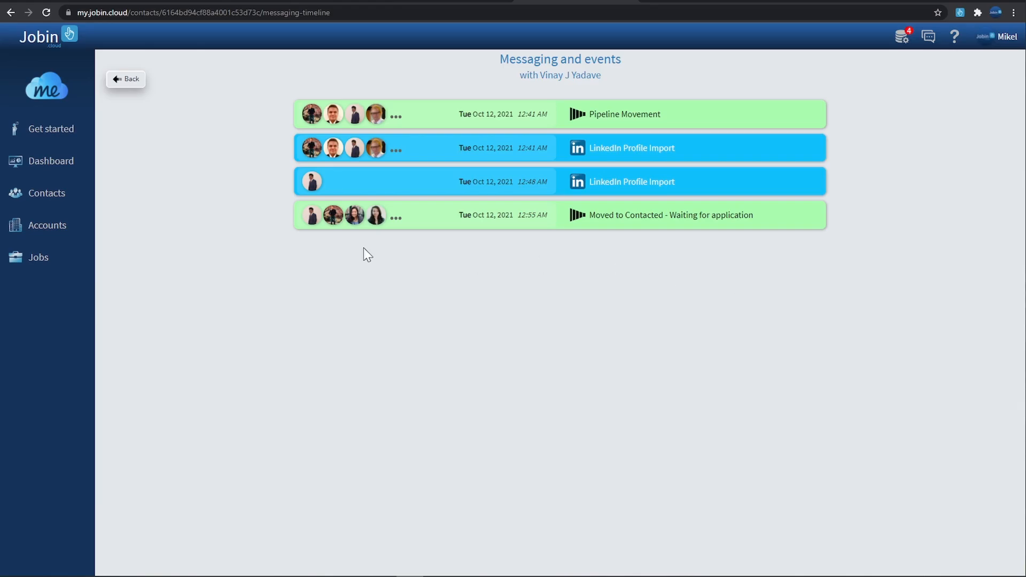
pyautogui.click(81, 190)
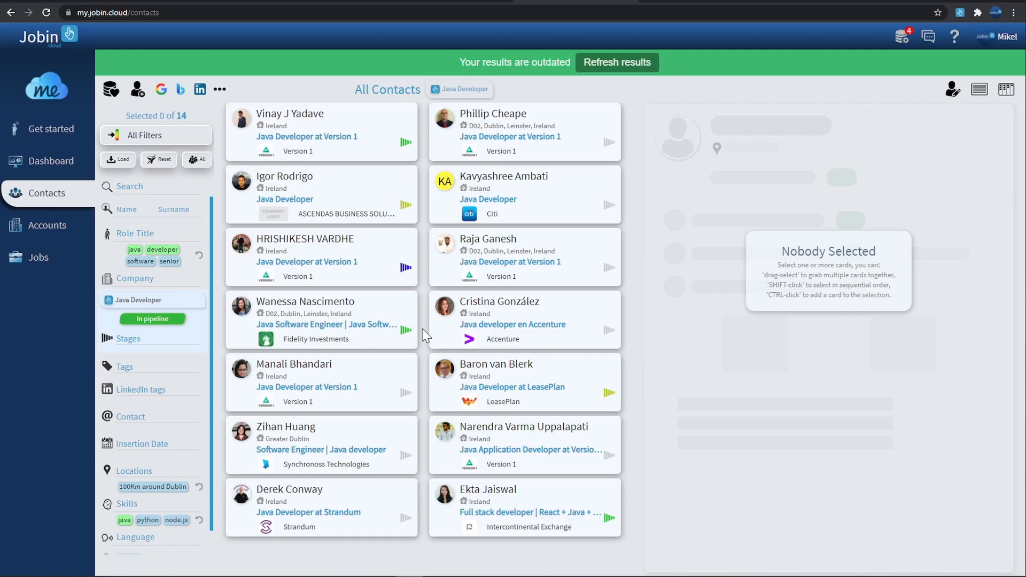
# Examine the dashboard's outreach results, LinkedIn Social Selling Index and activity timeline.
pyautogui.click(58, 177)
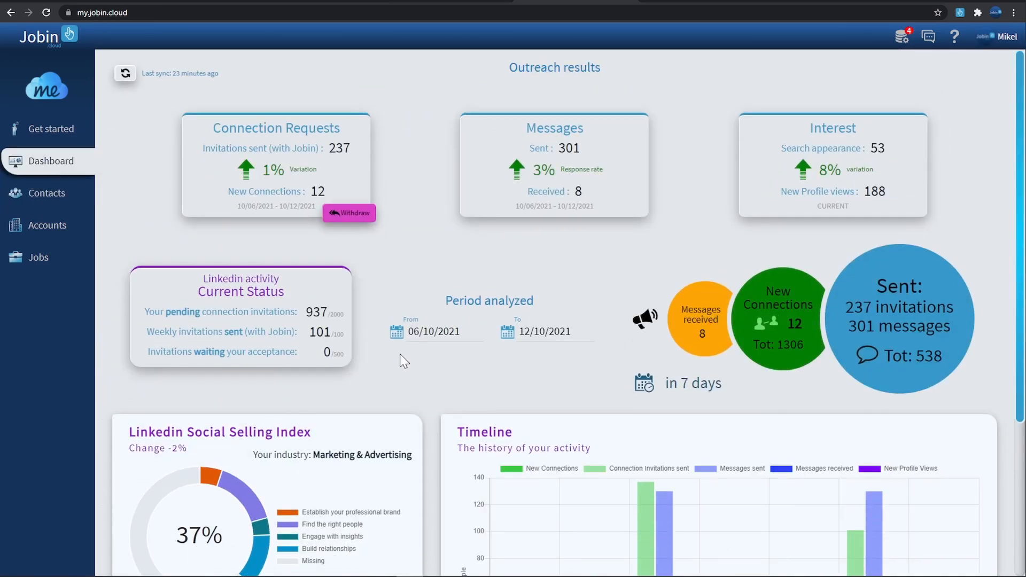
pyautogui.scroll(-4, 404, 362)
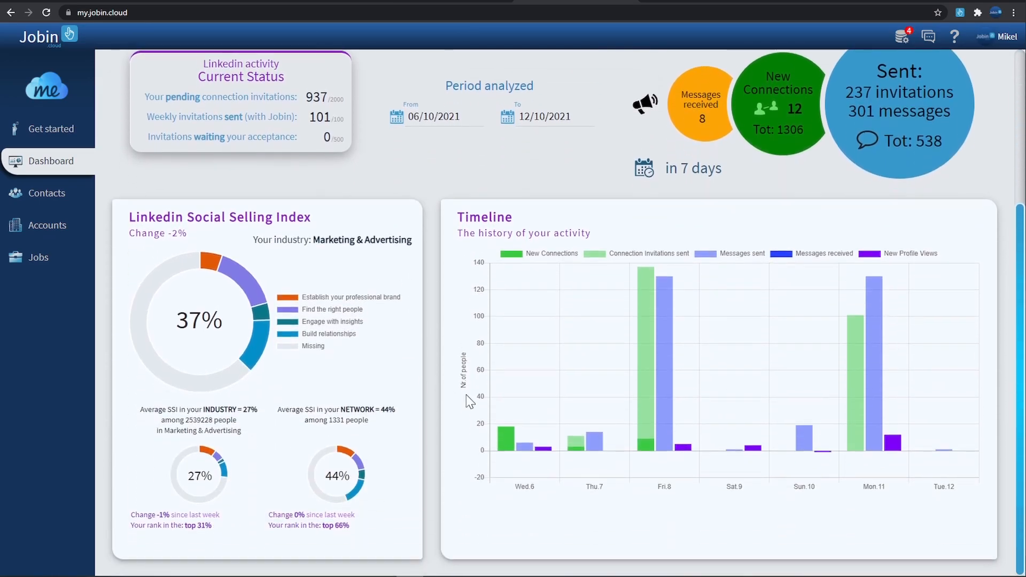
pyautogui.scroll(4, 395, 376)
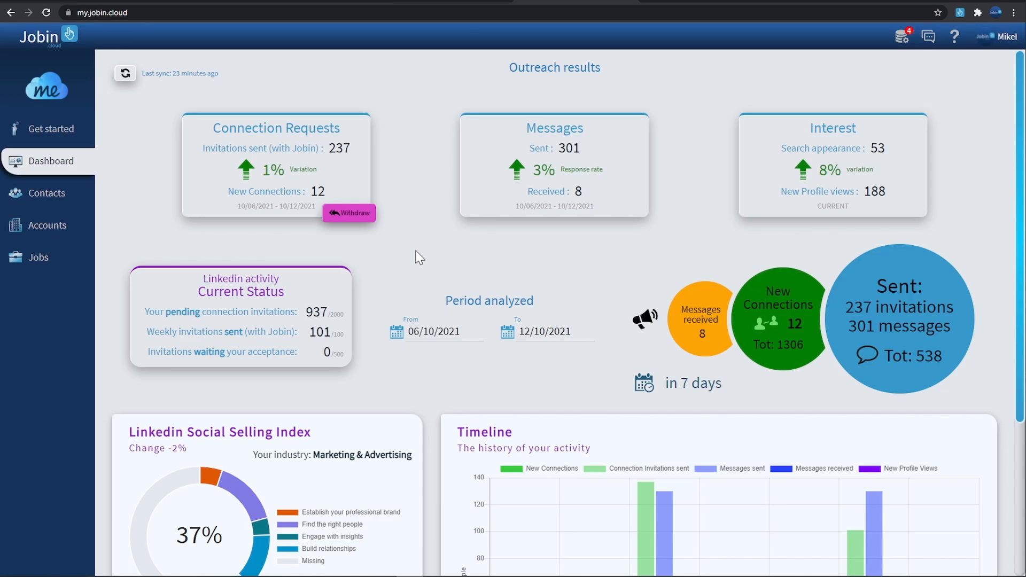
# In the LinkedIn invitation withdrawal options, enter 50 days as the age limit and 100 as the number of oldest invitations.
pyautogui.click(355, 216)
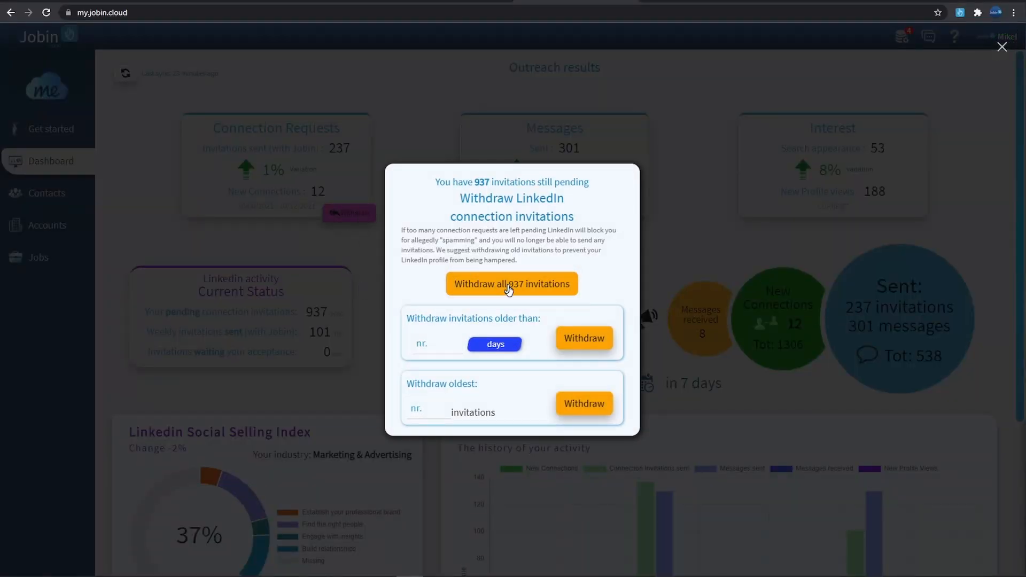
pyautogui.click(453, 343)
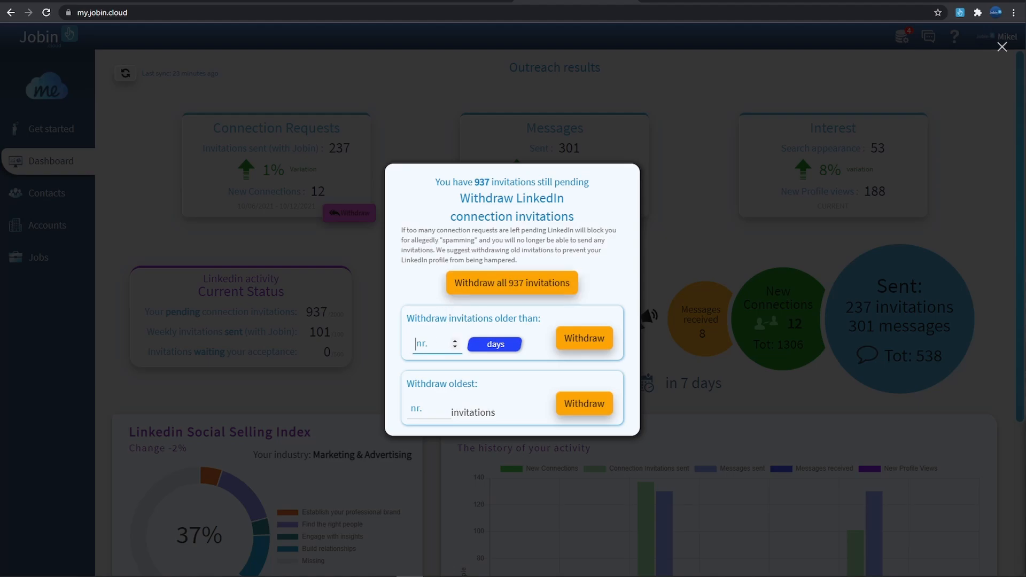
pyautogui.write('50')
pyautogui.click(429, 409)
pyautogui.write('100')
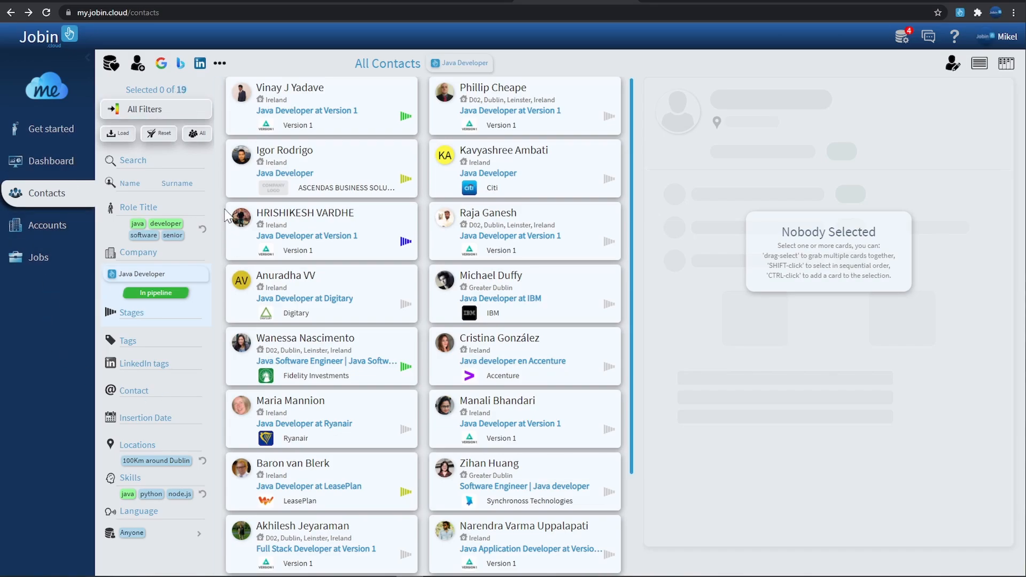
# Run a Google X-Ray search for LinkedIn profiles with java, python and node.js skills in Dublin, copy the first result's link and return to Jobin.
pyautogui.click(161, 65)
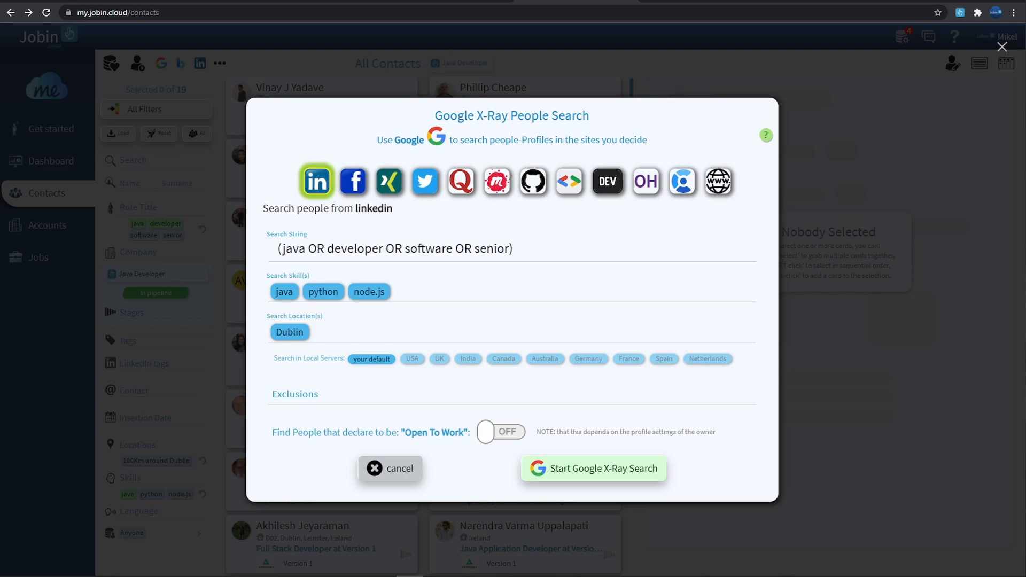
pyautogui.click(583, 479)
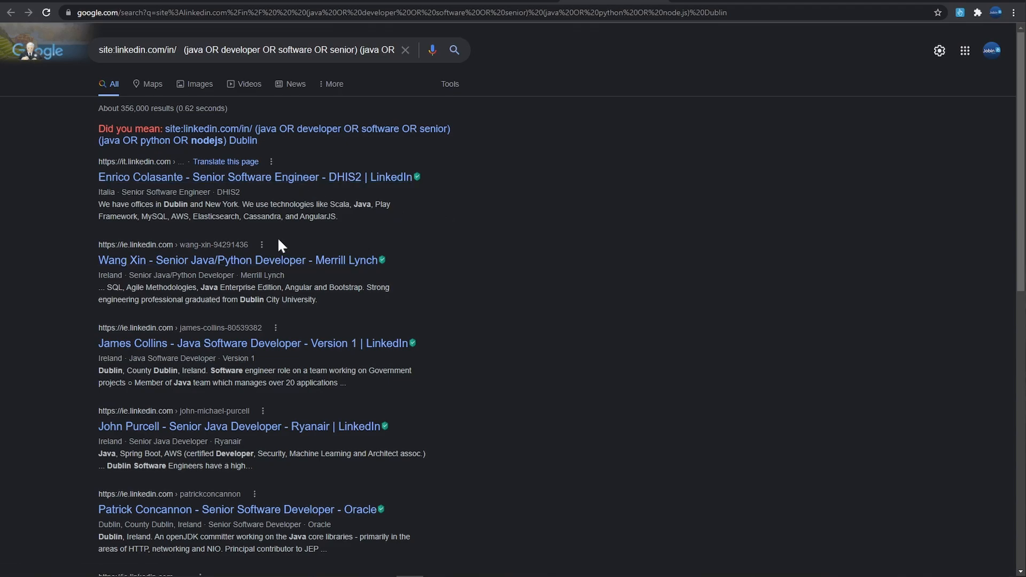
pyautogui.rightClick(260, 186)
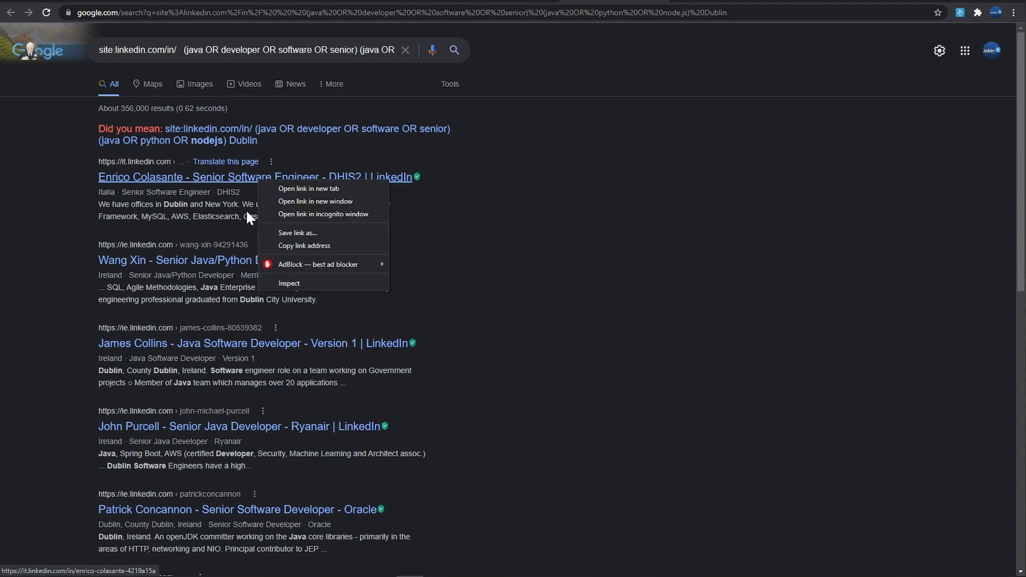
pyautogui.click(285, 245)
pyautogui.click(444, 4)
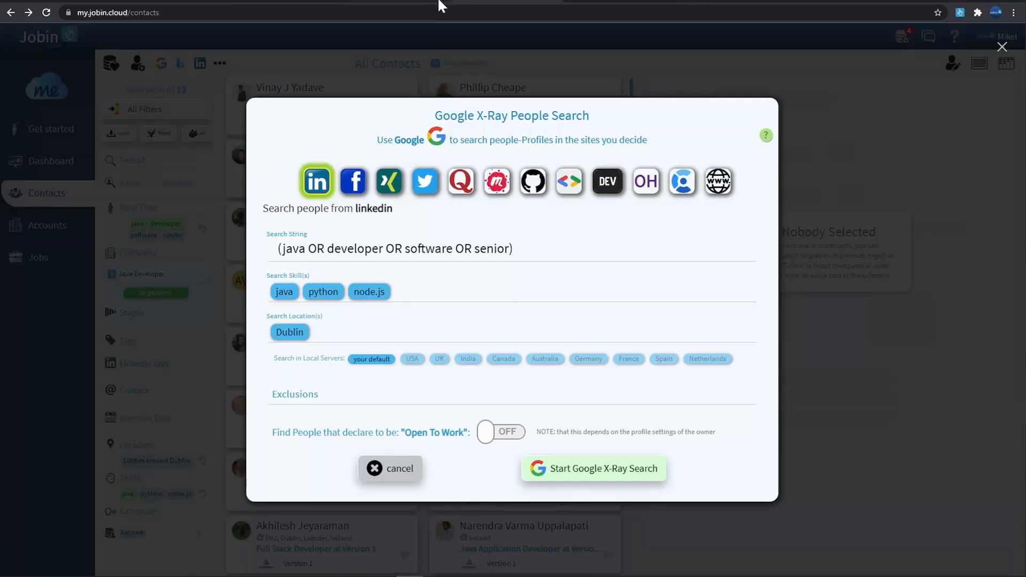
# Leave the X-Ray search and create a custom contact profile linked to the copied LinkedIn profile address.
pyautogui.click(315, 76)
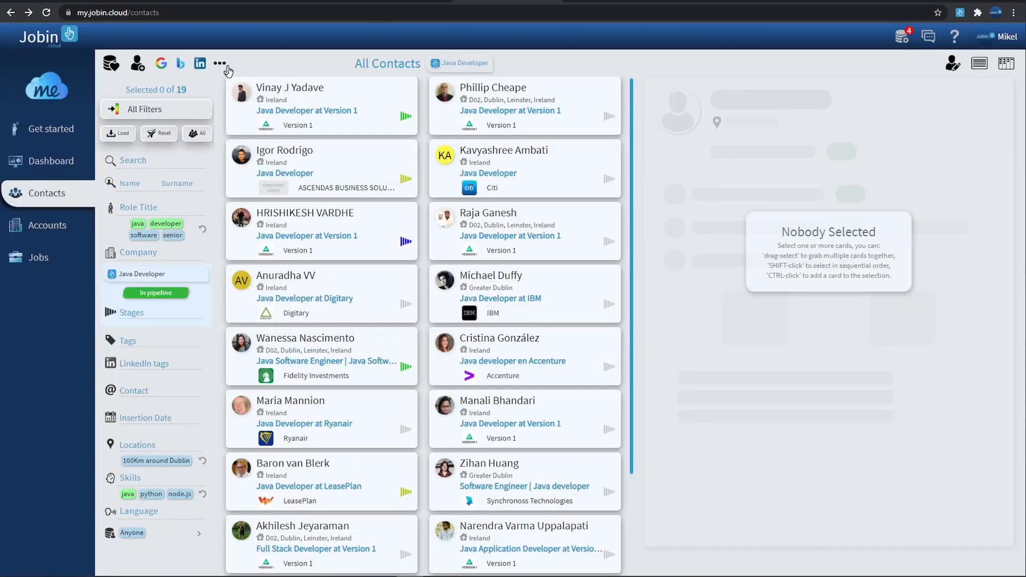
pyautogui.click(138, 64)
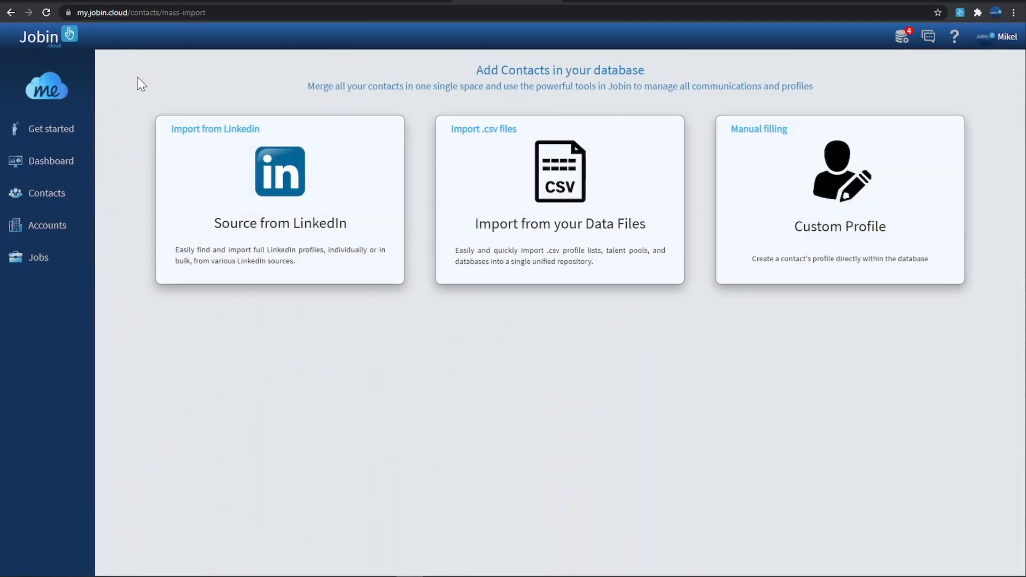
pyautogui.click(768, 197)
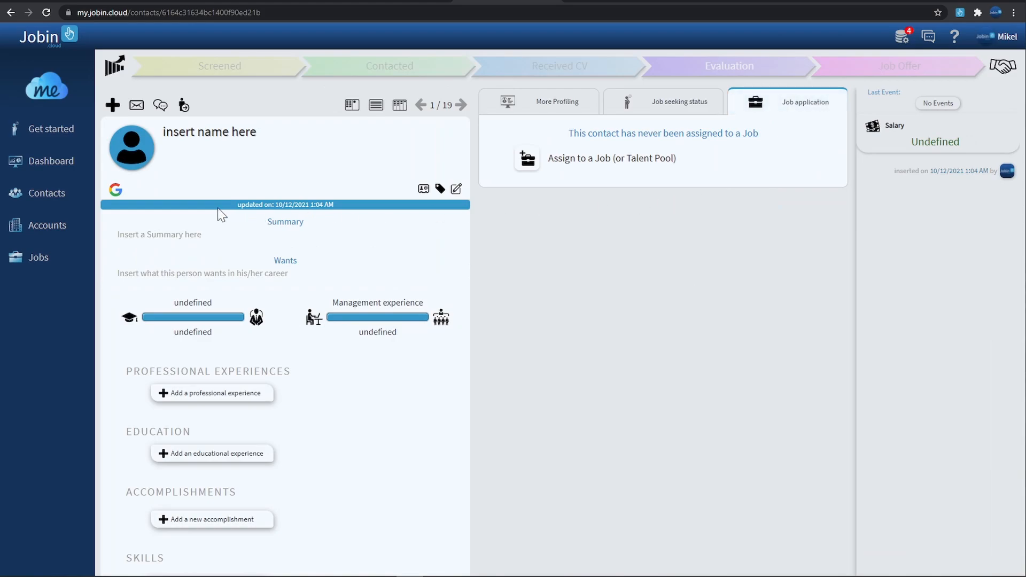
pyautogui.click(166, 190)
pyautogui.hotkey('ctrl', 'v')
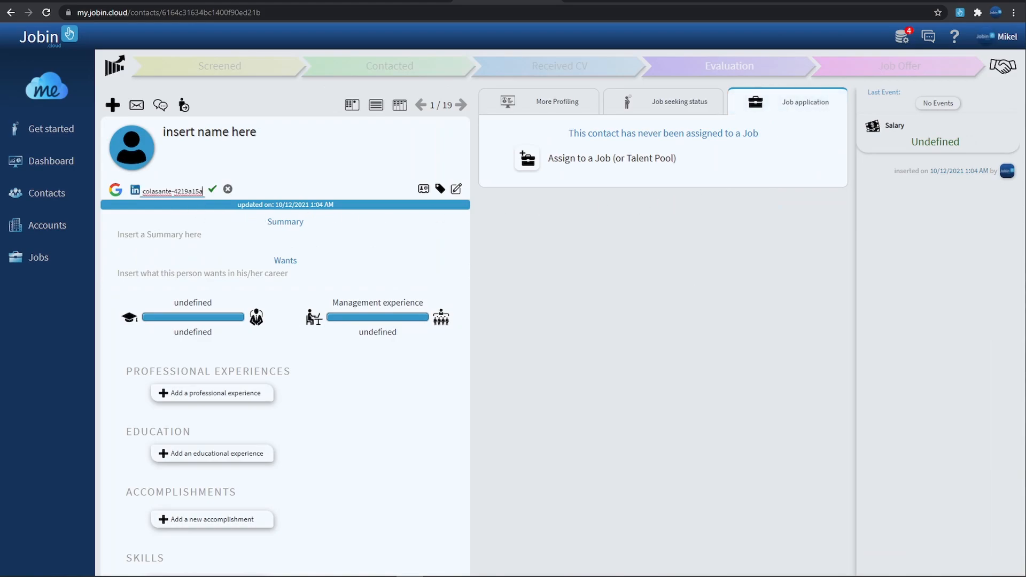
pyautogui.click(212, 190)
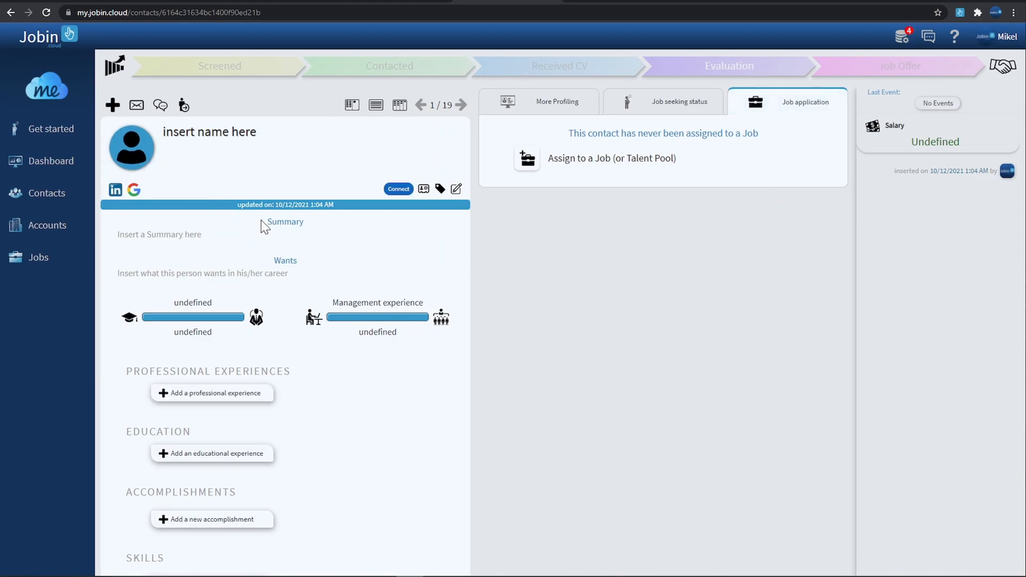
# Update the new contact's profile from LinkedIn, review the imported experience and return to the contacts list.
pyautogui.click(282, 206)
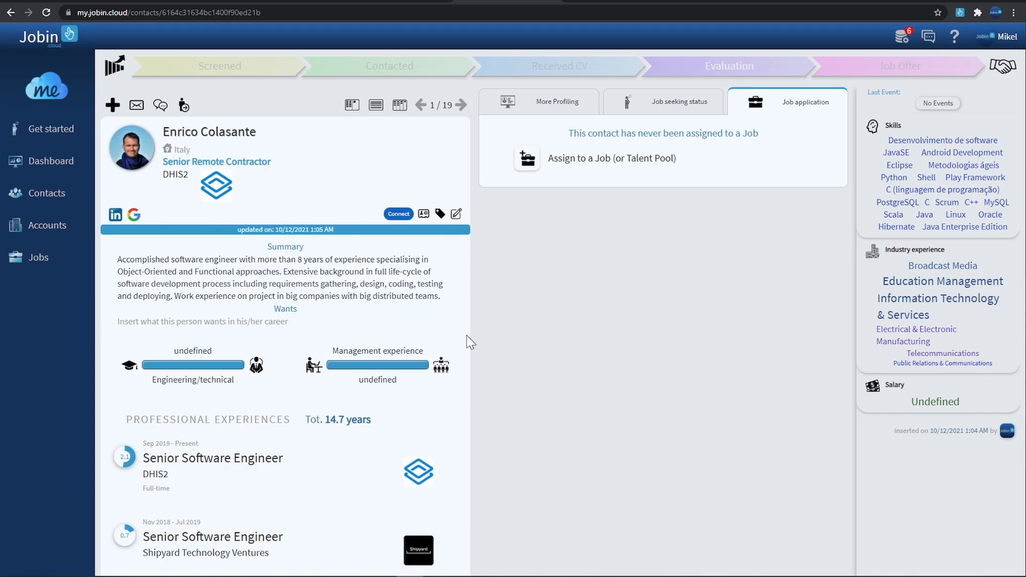
pyautogui.scroll(-15, 462, 353)
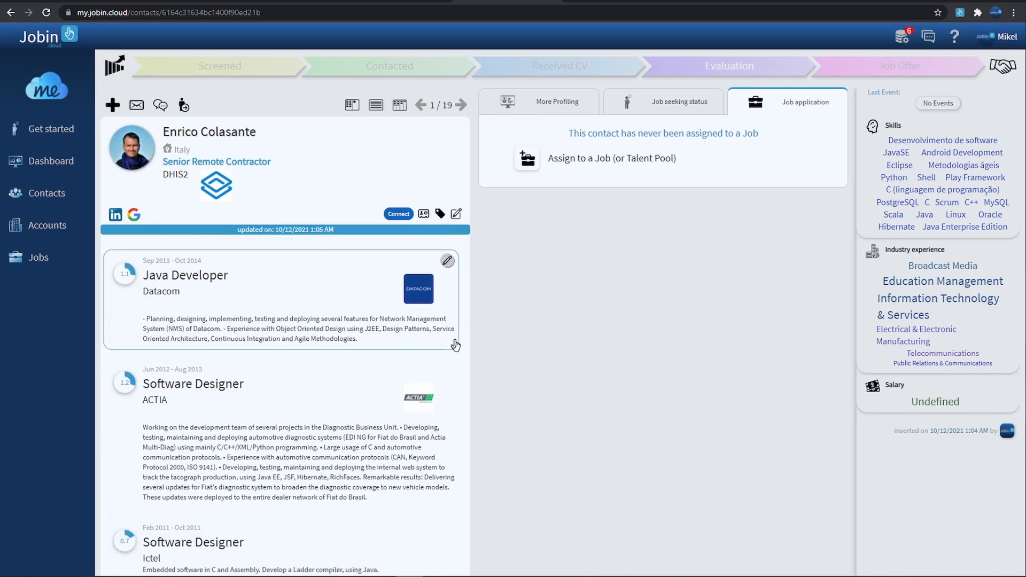
pyautogui.scroll(15, 461, 346)
pyautogui.click(59, 198)
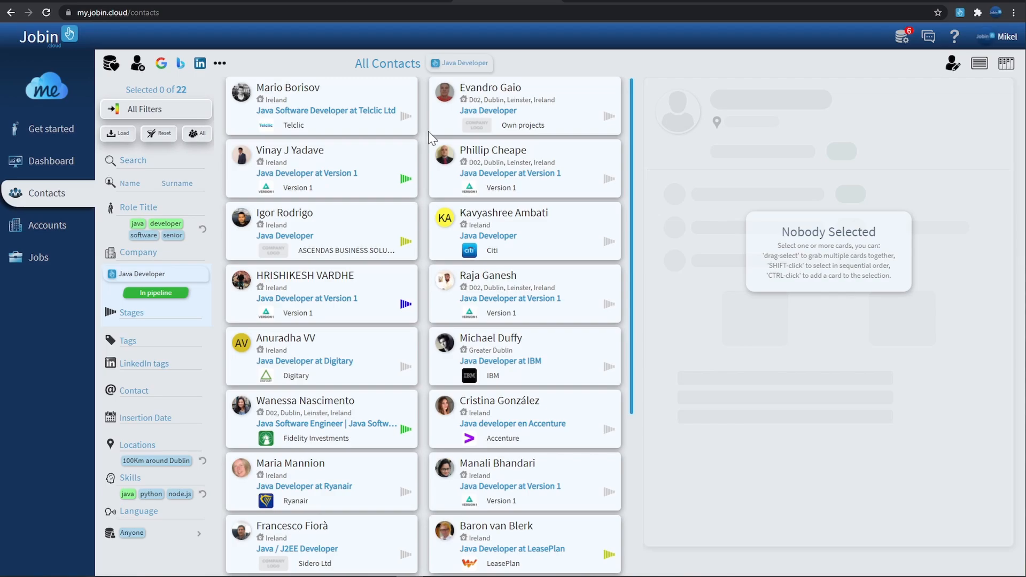
# Filter the contacts to those last updated before 08/01/2021.
pyautogui.click(149, 425)
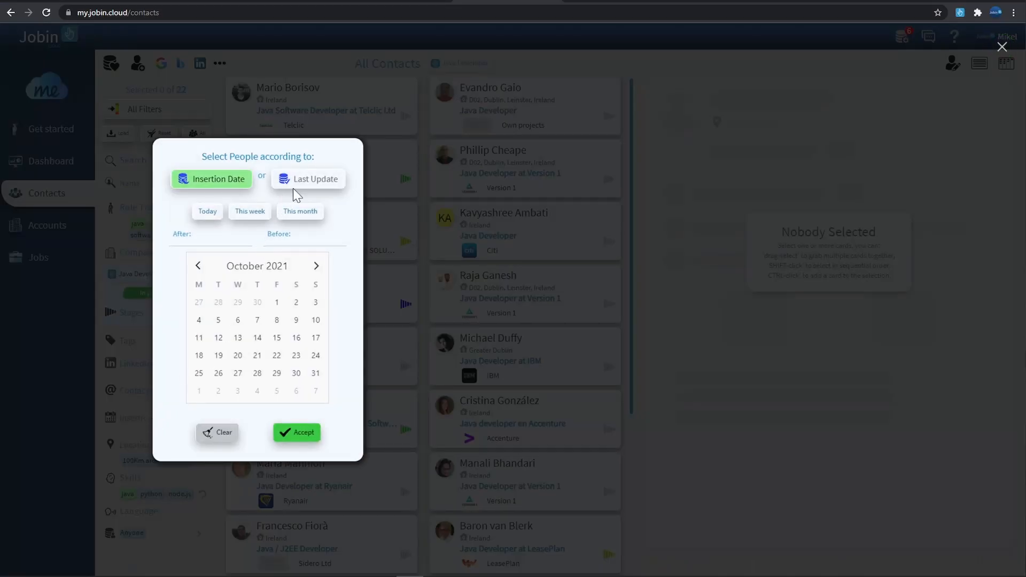
pyautogui.click(298, 183)
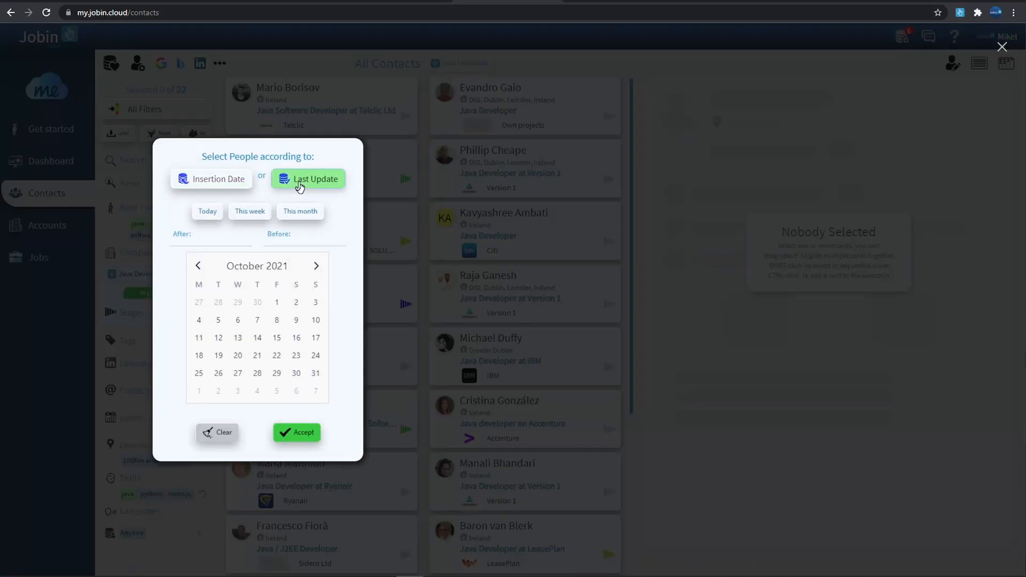
pyautogui.click(277, 235)
pyautogui.click(197, 266)
pyautogui.click(198, 266)
pyautogui.click(316, 303)
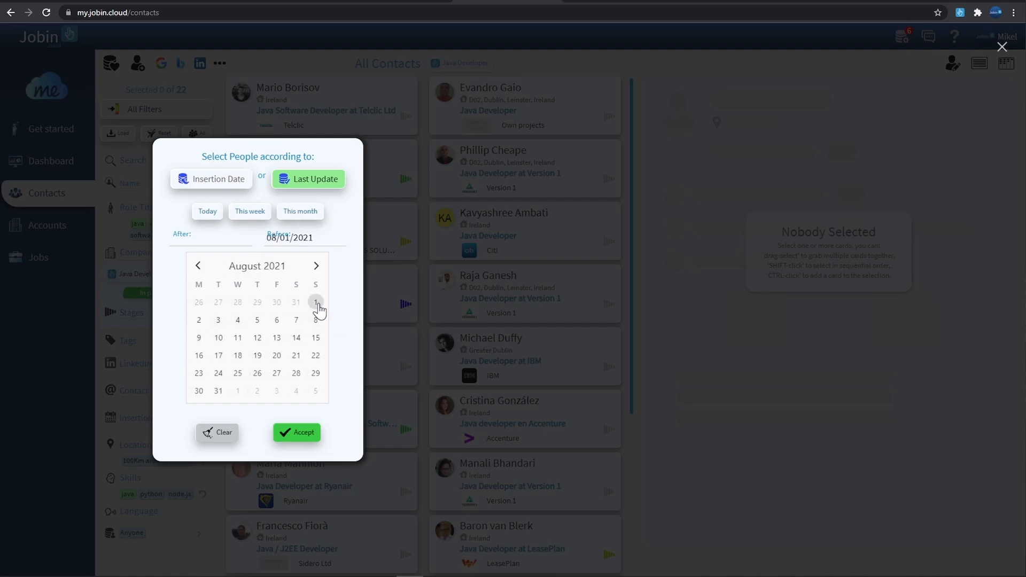
pyautogui.click(293, 432)
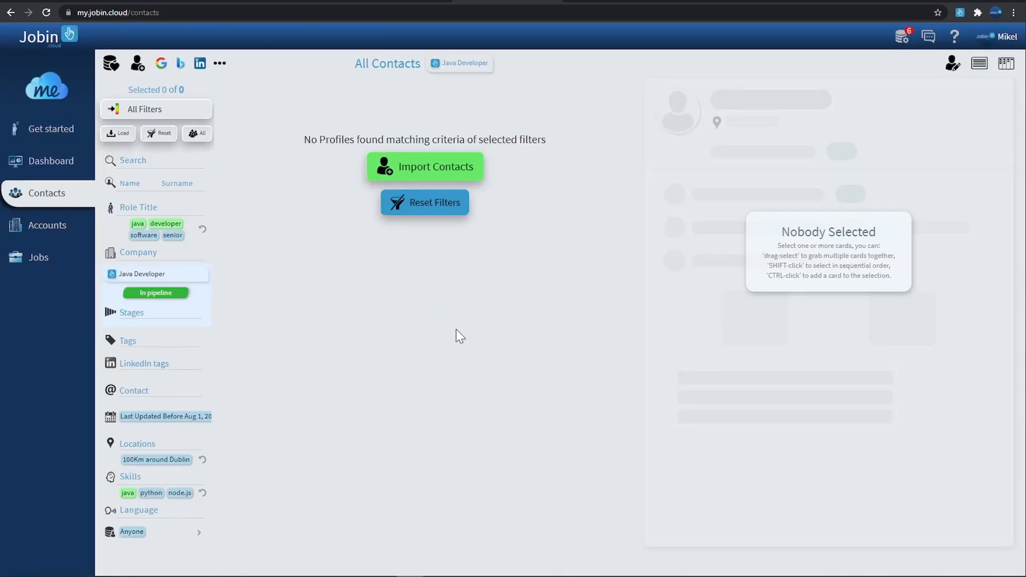
# Reset all contact filters, and examine the additional bulk actions for all contacts before clearing the selection.
pyautogui.click(200, 134)
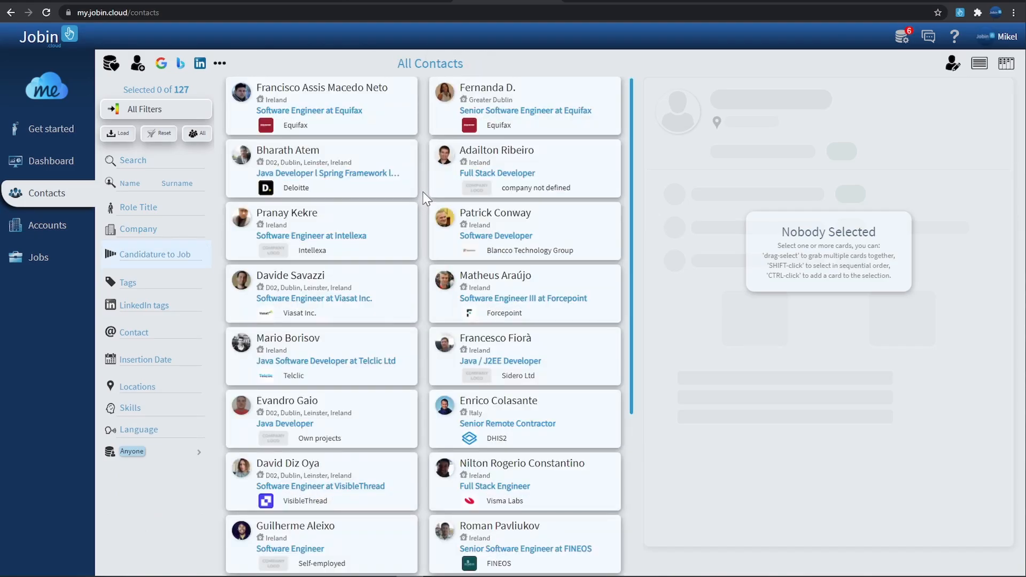
pyautogui.click(197, 133)
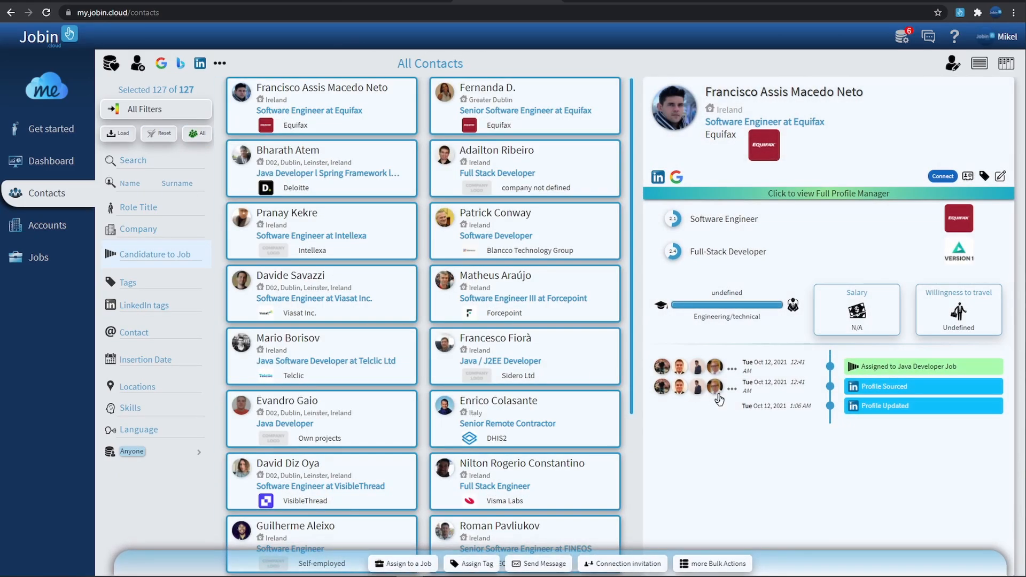
pyautogui.click(714, 564)
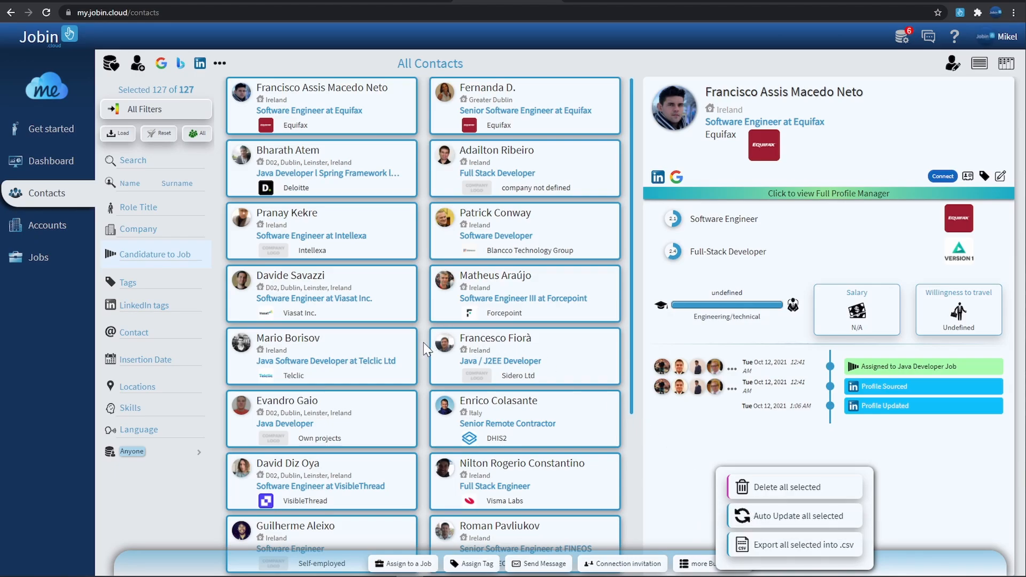
pyautogui.click(198, 135)
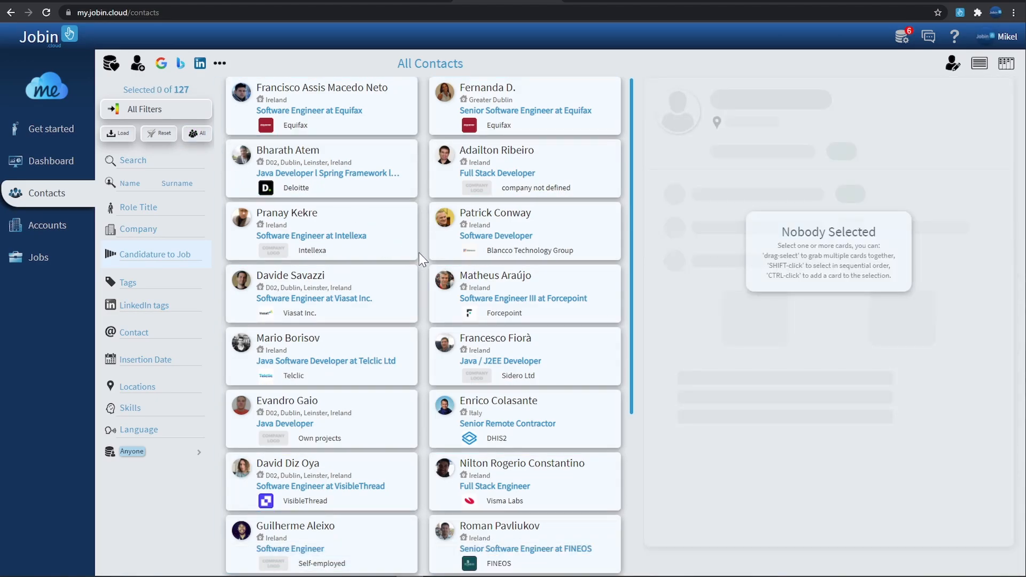
# Review the LinkedIn sourcing options for adding contacts, down to the company-search import, and return to the contacts list.
pyautogui.click(135, 66)
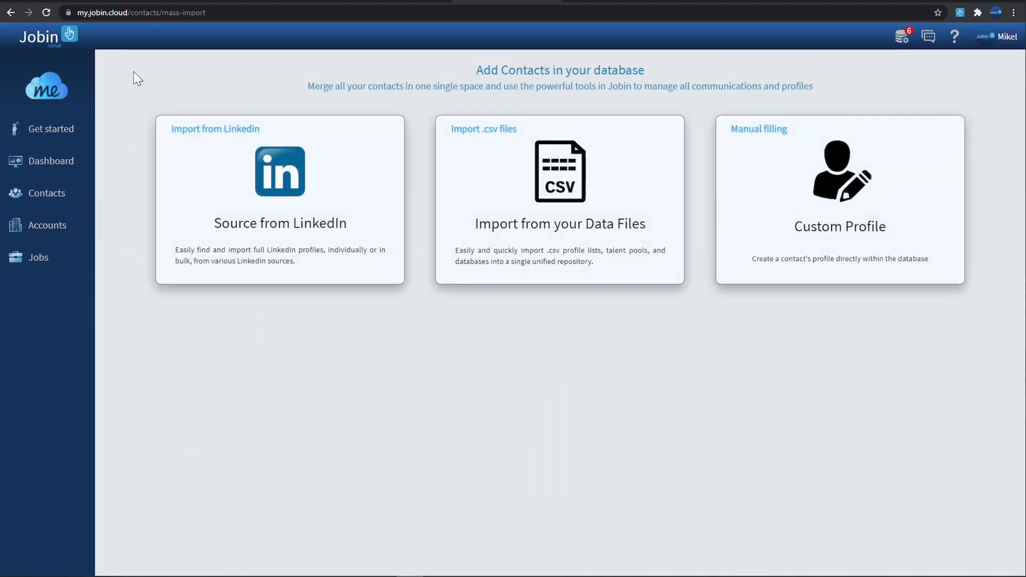
pyautogui.click(290, 220)
pyautogui.scroll(-15, 227, 217)
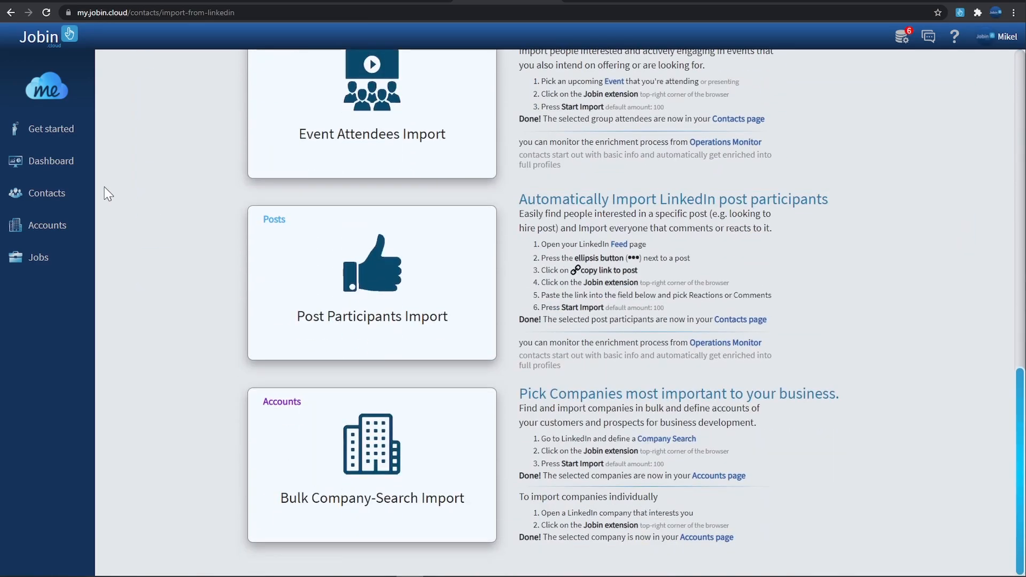
pyautogui.click(80, 192)
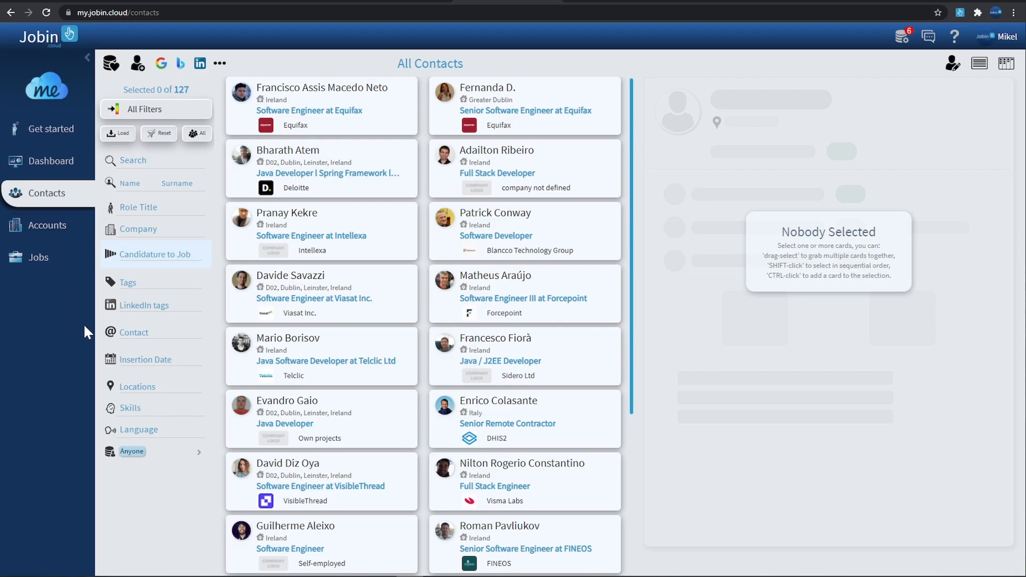
# Filter the contacts by LinkedIn tag to include open profiles, and select all matching contacts.
pyautogui.click(138, 310)
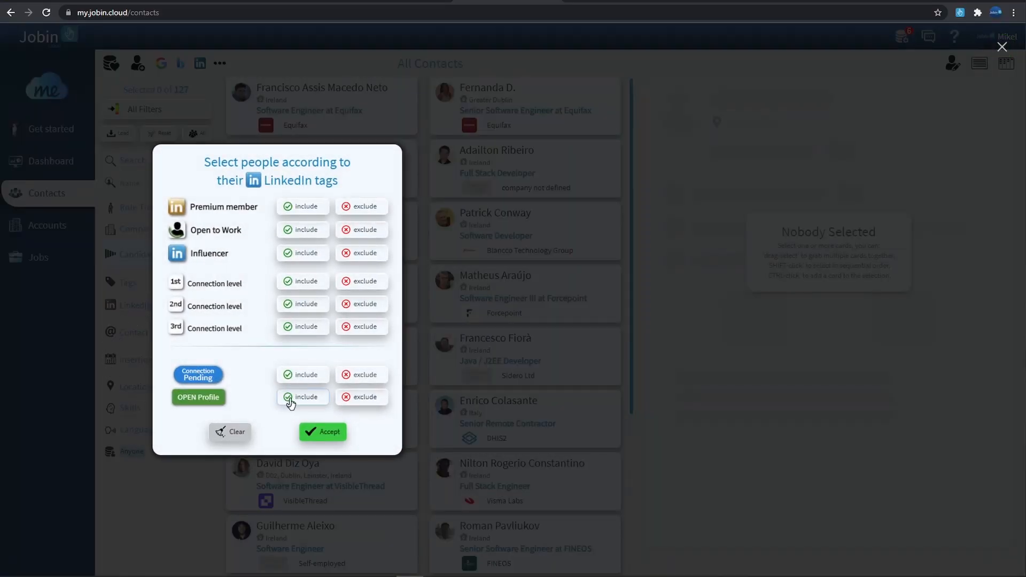
pyautogui.click(290, 401)
pyautogui.click(314, 433)
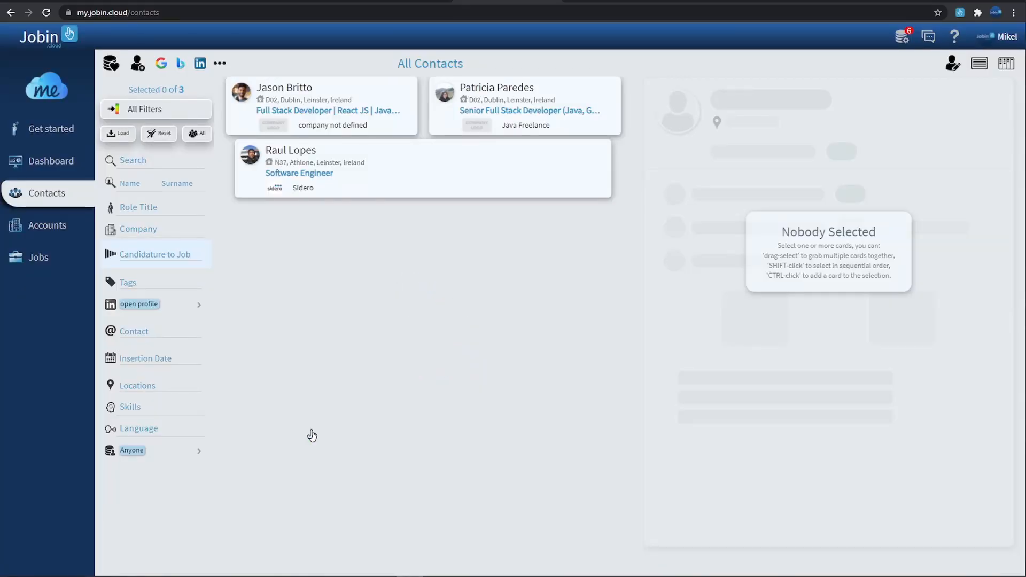
pyautogui.click(199, 136)
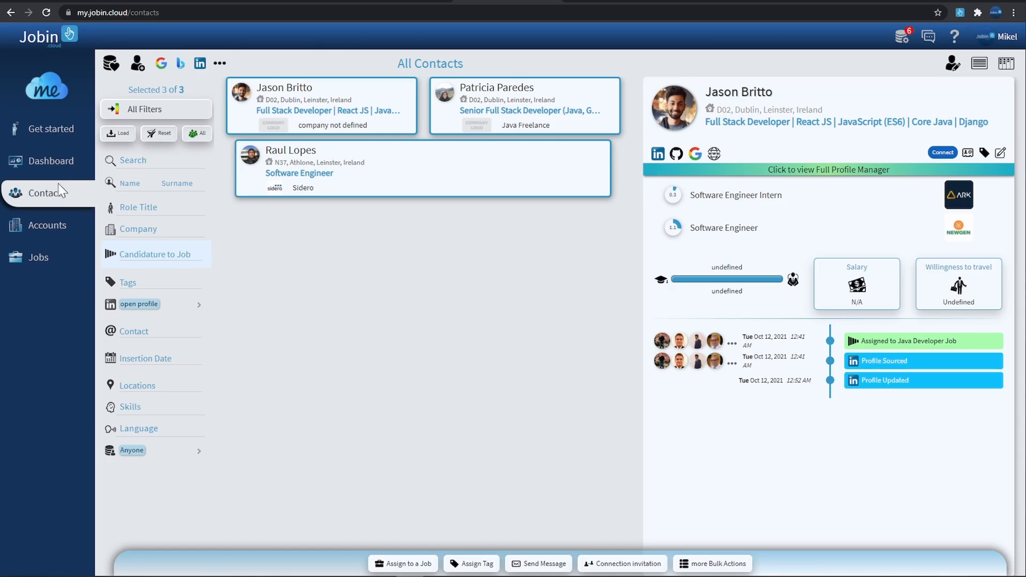
# View the dashboard's outreach results, and open the support chat from the help page ready for a message.
pyautogui.click(45, 165)
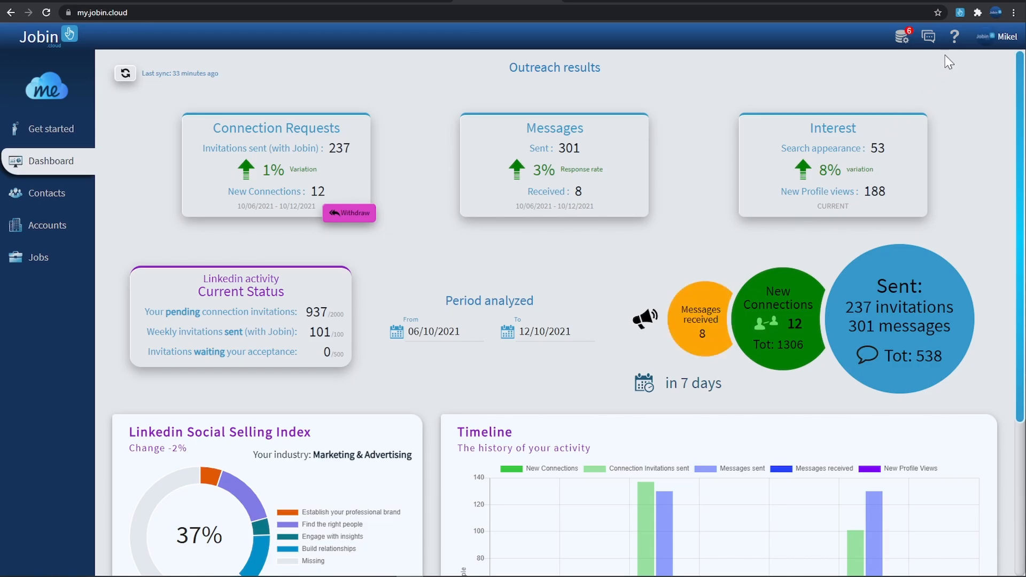
pyautogui.click(954, 37)
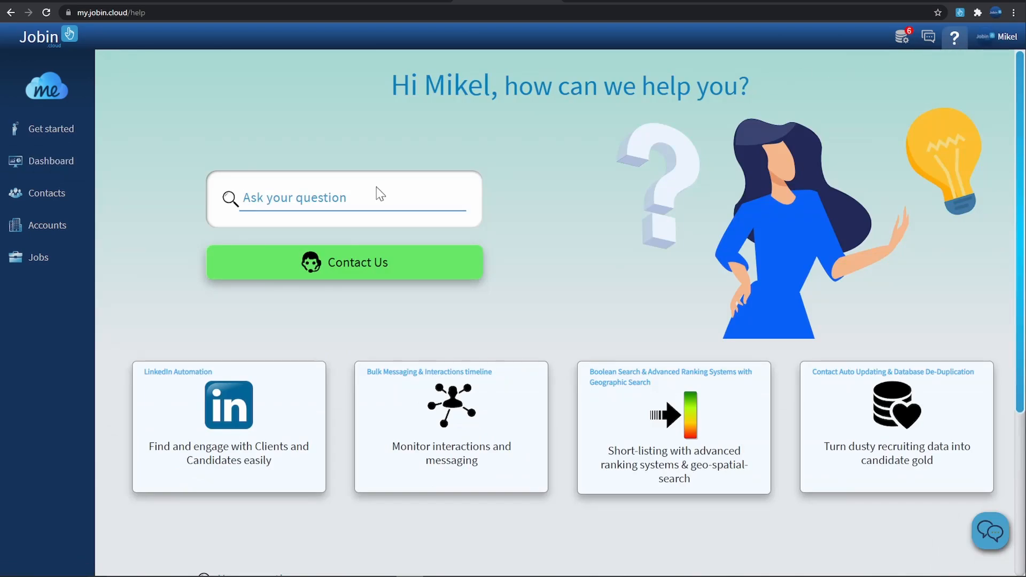
pyautogui.click(337, 262)
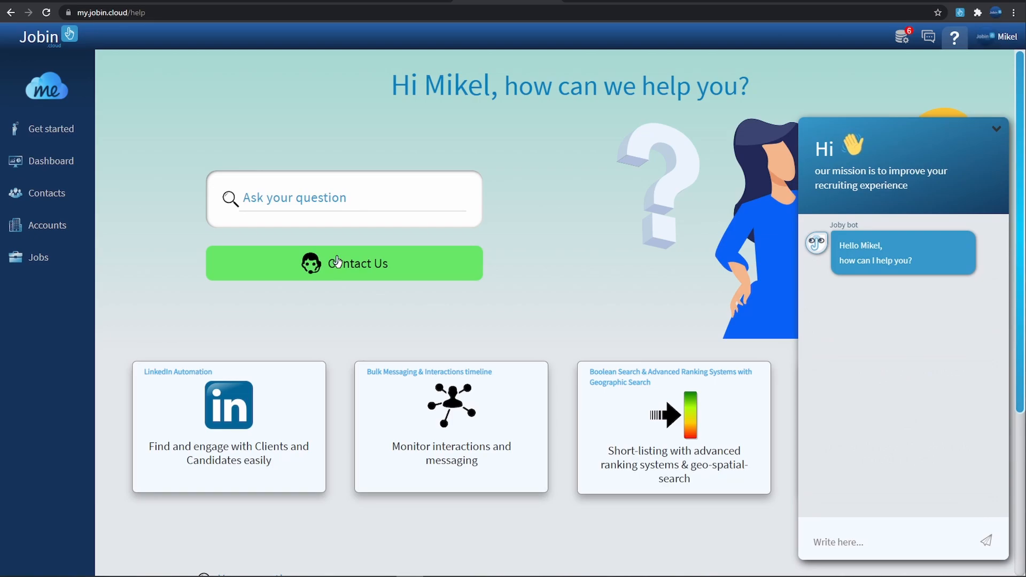
pyautogui.click(818, 541)
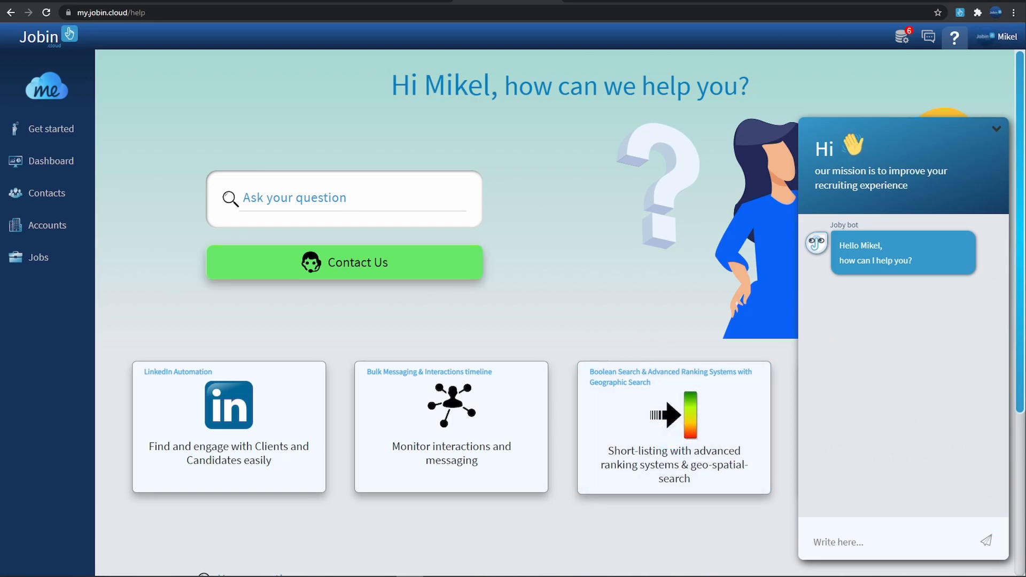